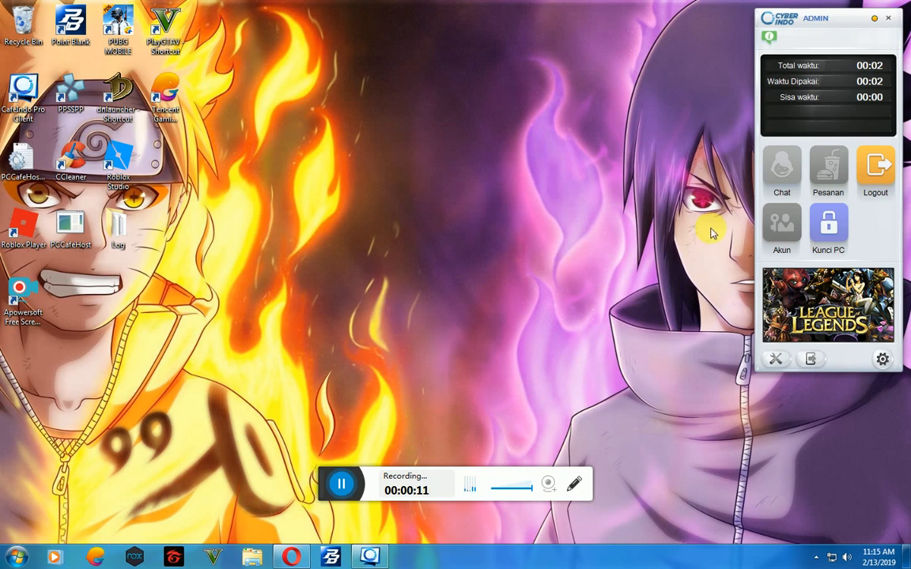
Switch to the Opera browser, subscribe to the Kelas Photoshop YouTube channel and minimize the browser
click(288, 361)
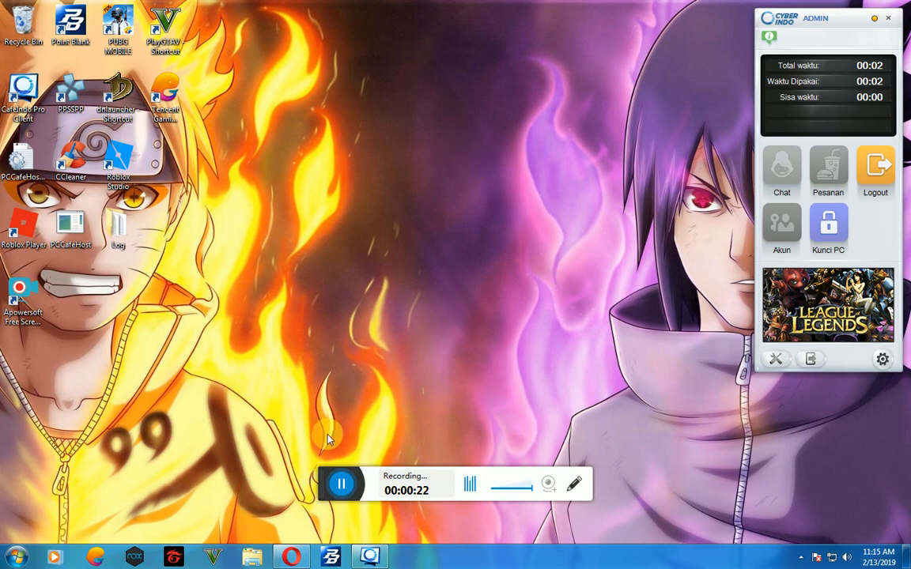
click(292, 557)
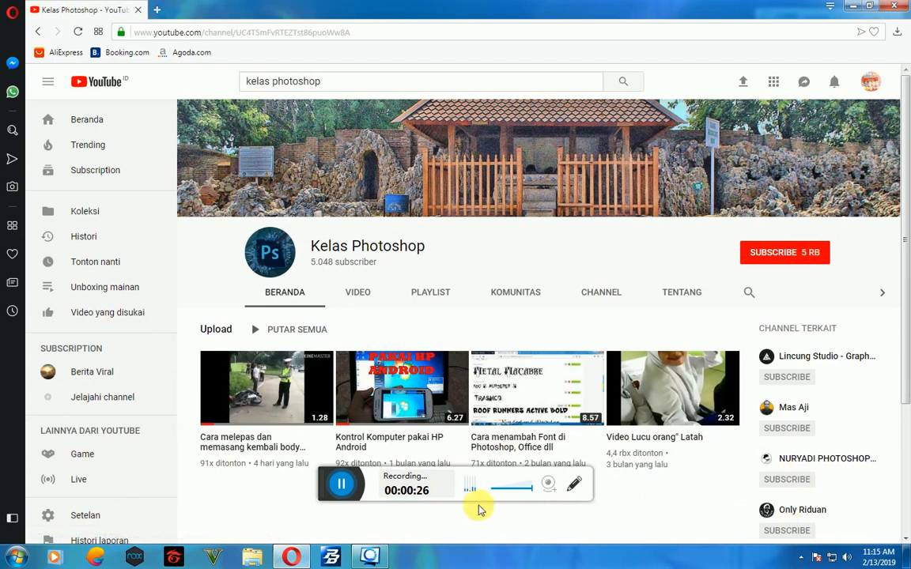
click(761, 258)
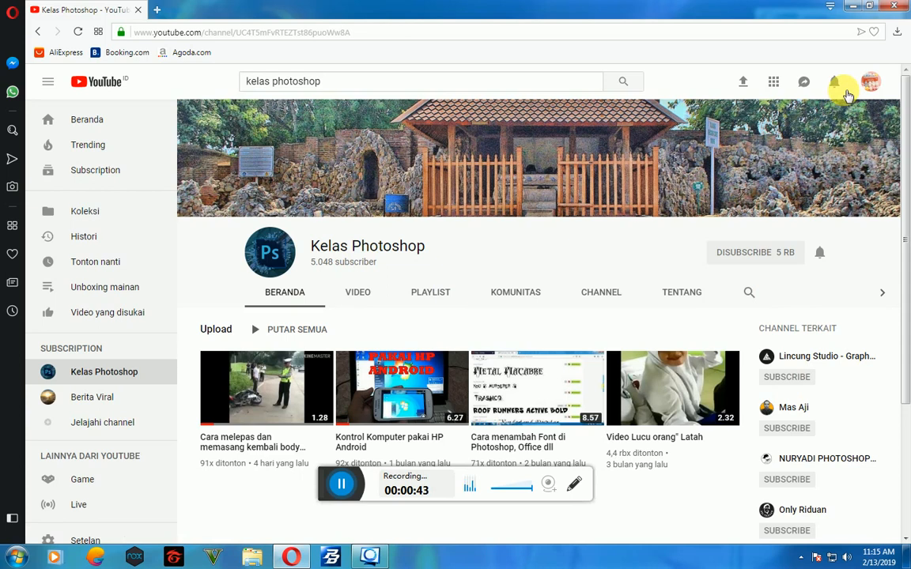
click(855, 7)
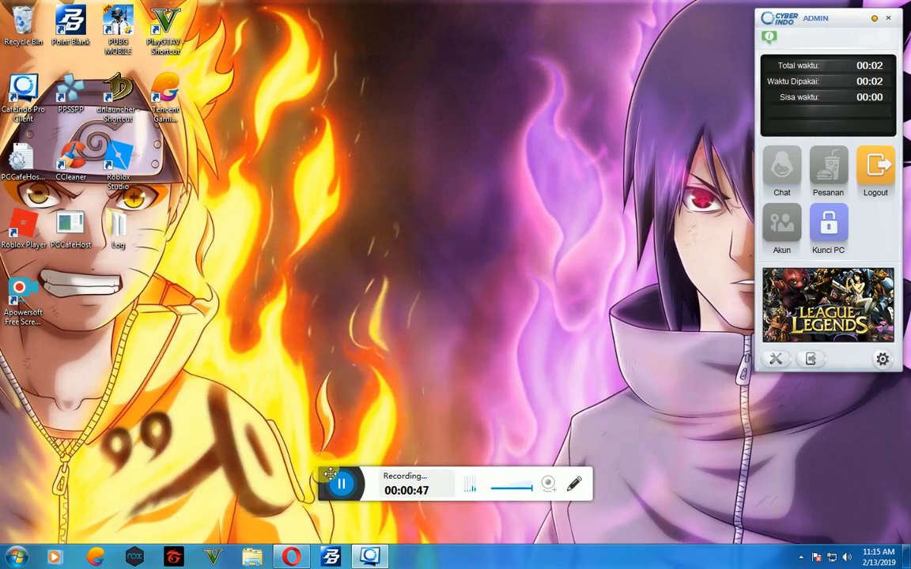
Launch Wondershare Filmora
drag(329, 475, 640, 538)
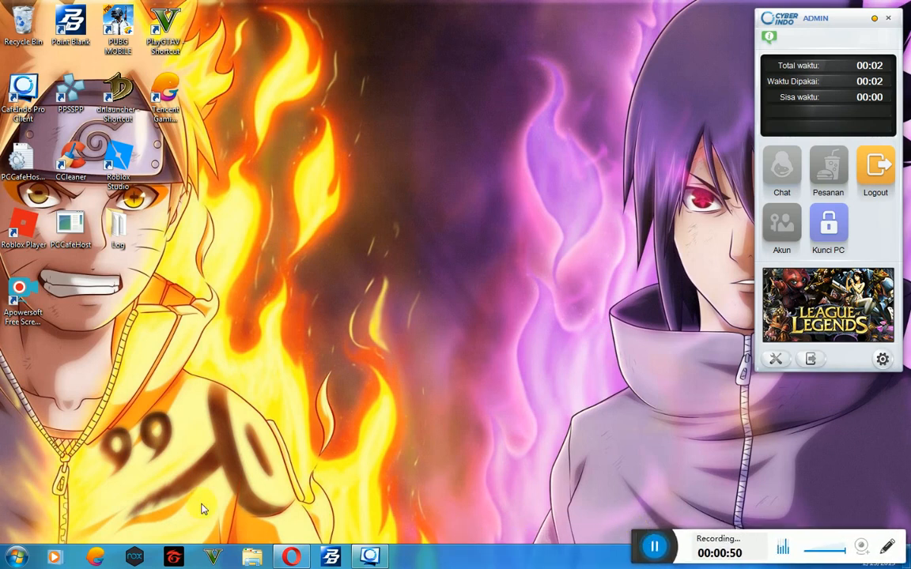
click(4, 558)
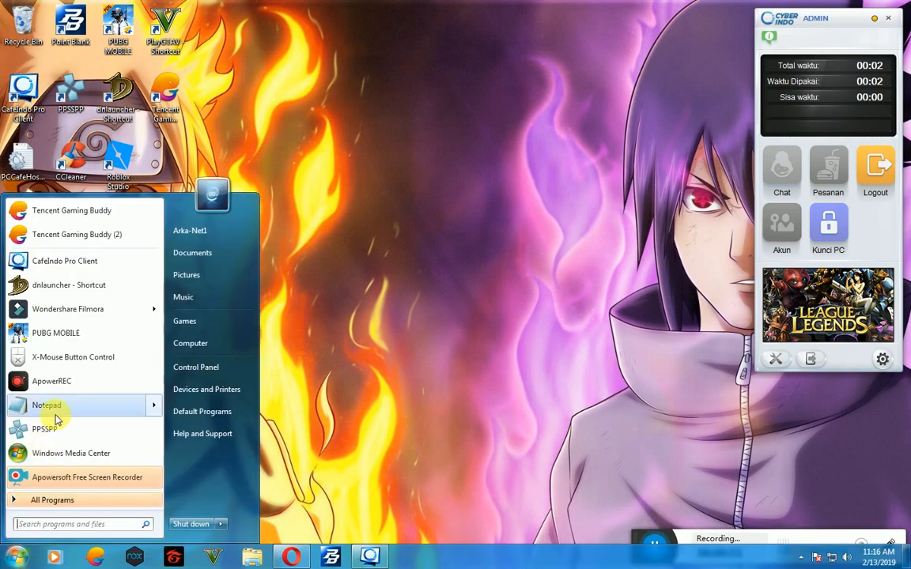
click(68, 318)
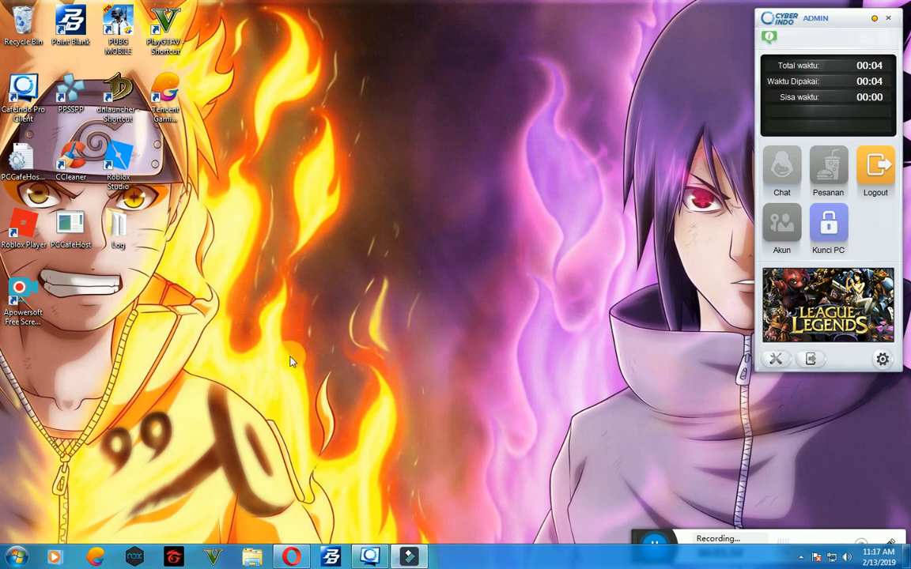
right_click(497, 73)
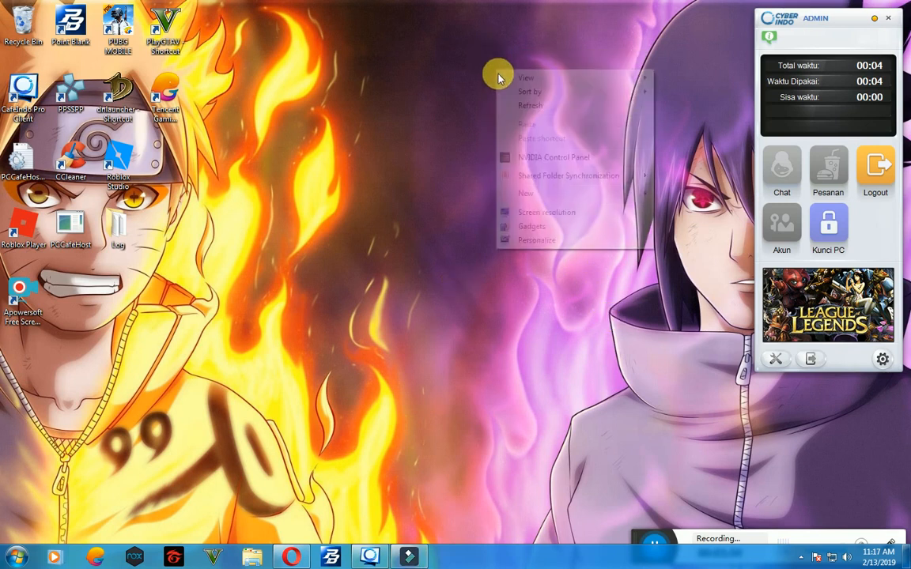
right_click(520, 106)
click(535, 140)
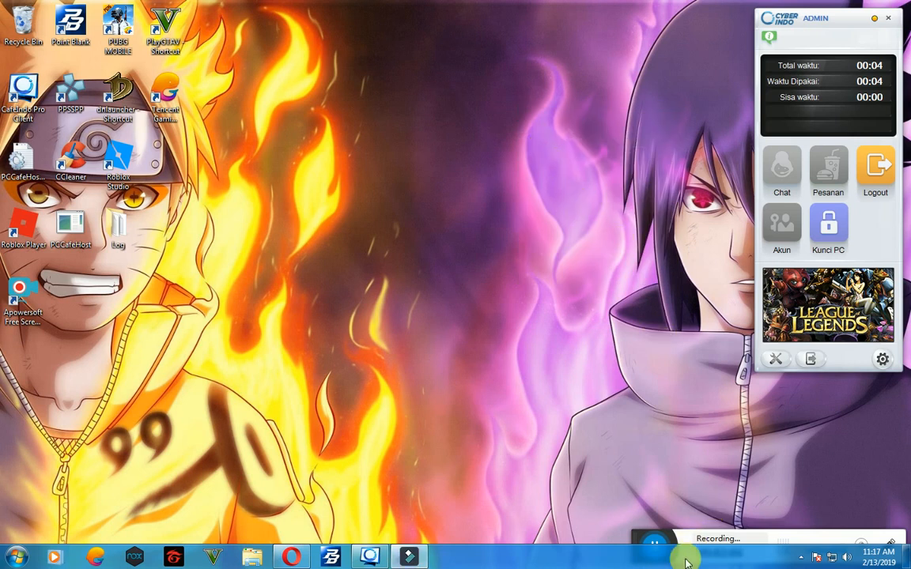
mouse_move(642, 537)
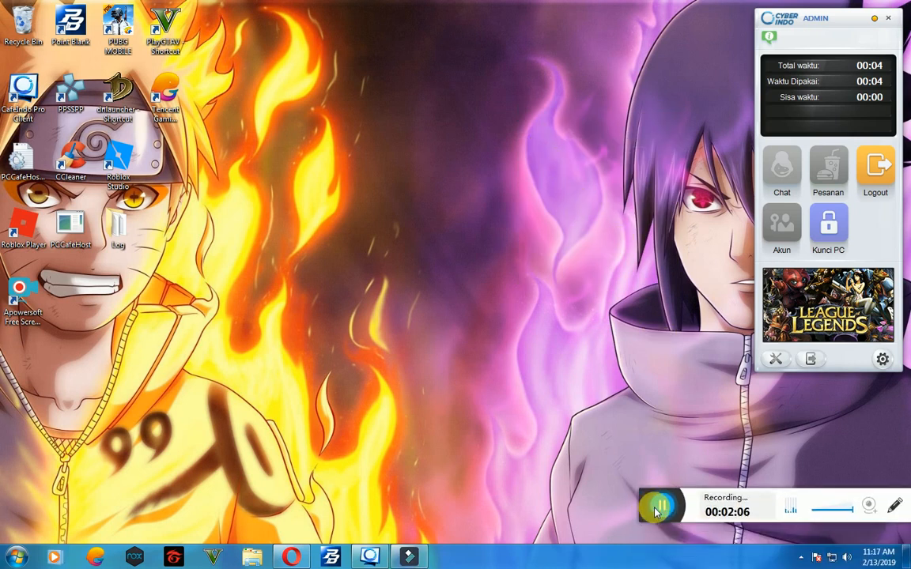
click(662, 506)
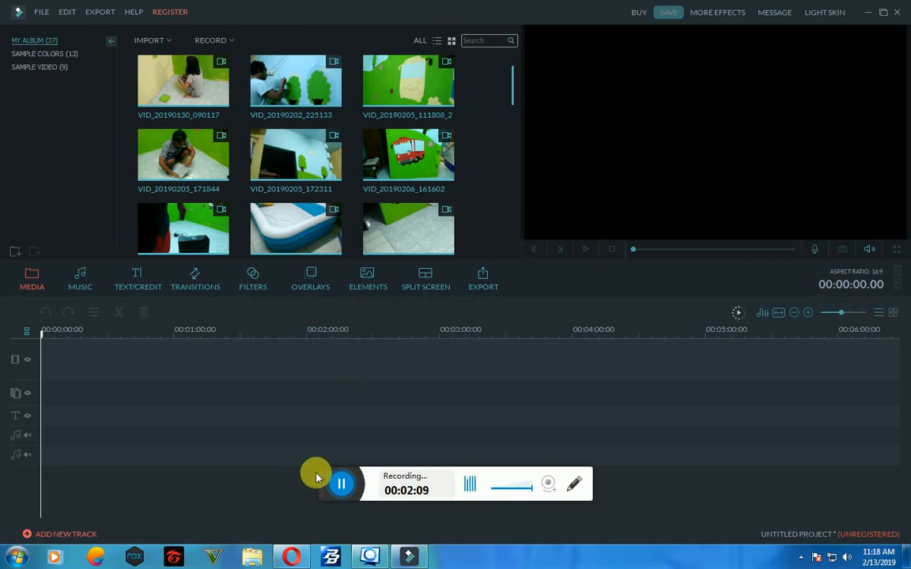
drag(327, 478, 675, 533)
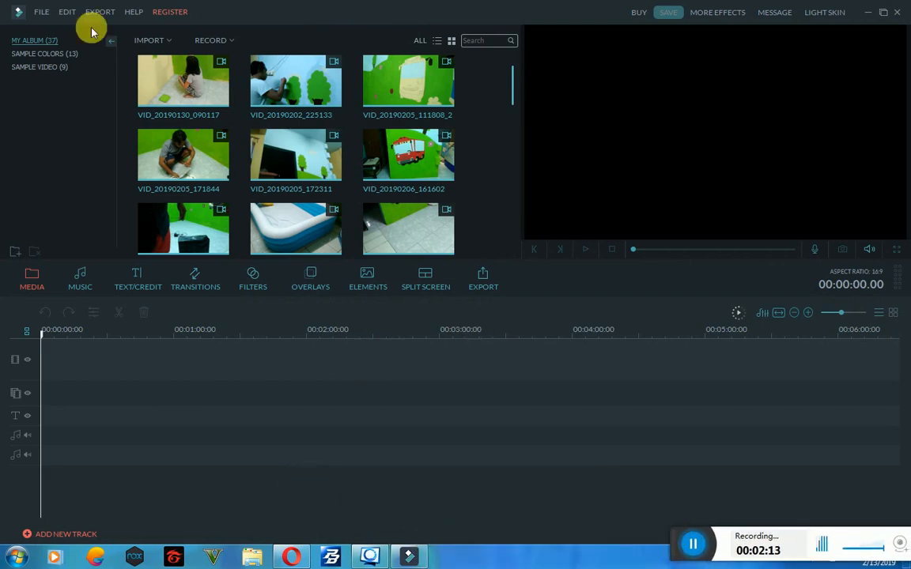
click(38, 12)
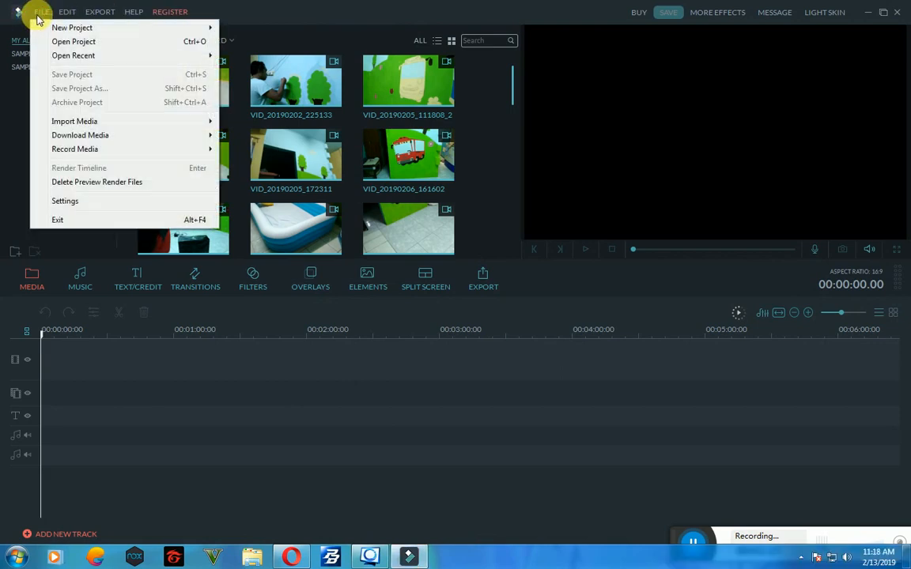
mouse_move(100, 32)
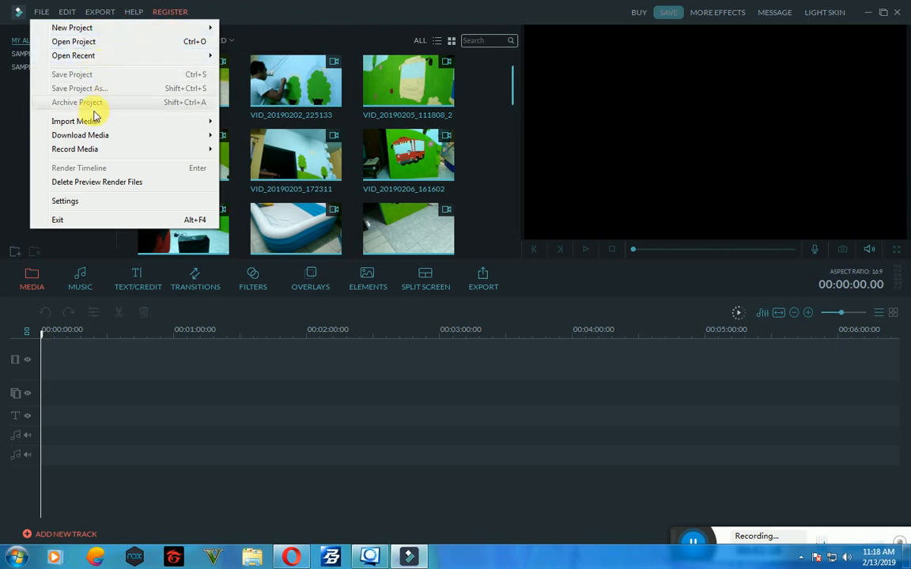
mouse_move(64, 13)
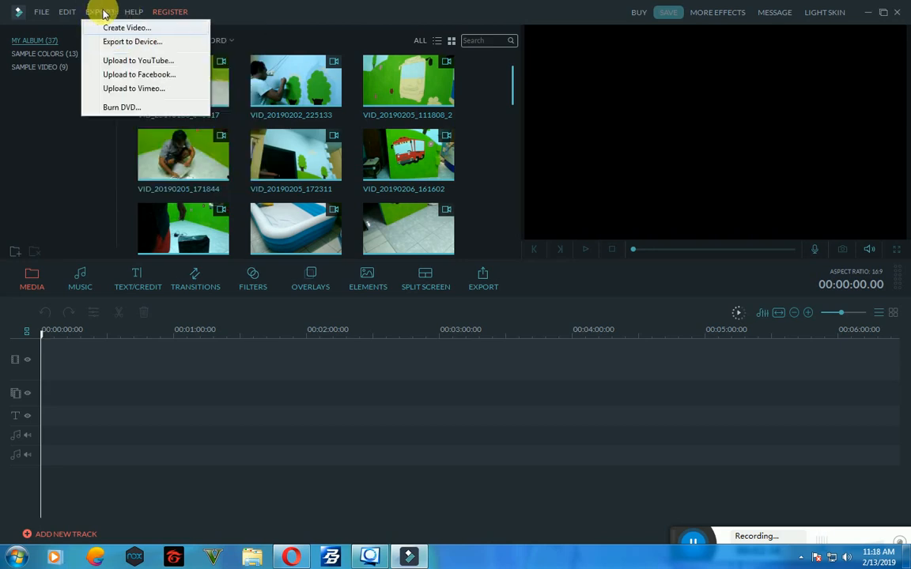
mouse_move(133, 11)
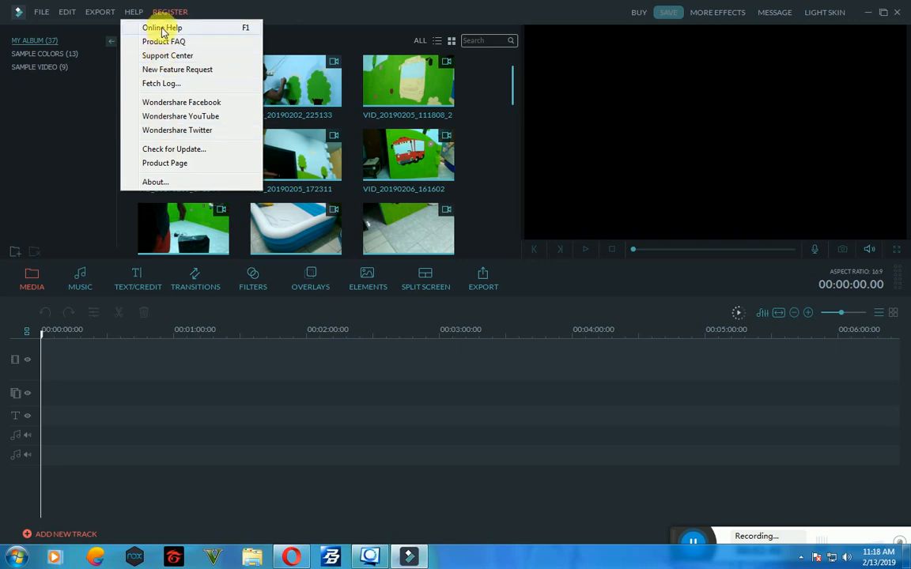
mouse_move(171, 12)
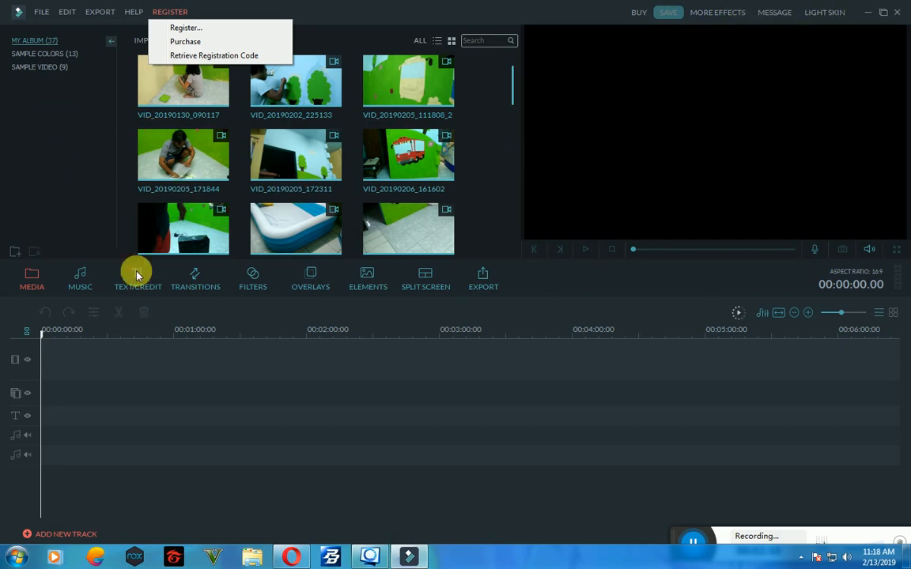
Bring the clip VID_20190208_095144 from the video folder inside folder 123 on drive D into the Filmora media album
click(28, 288)
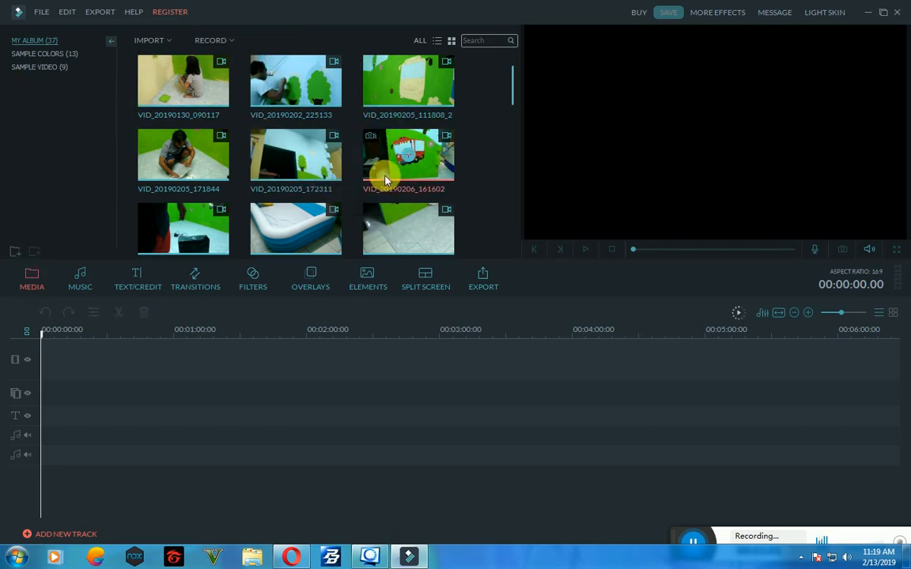
click(251, 558)
click(63, 254)
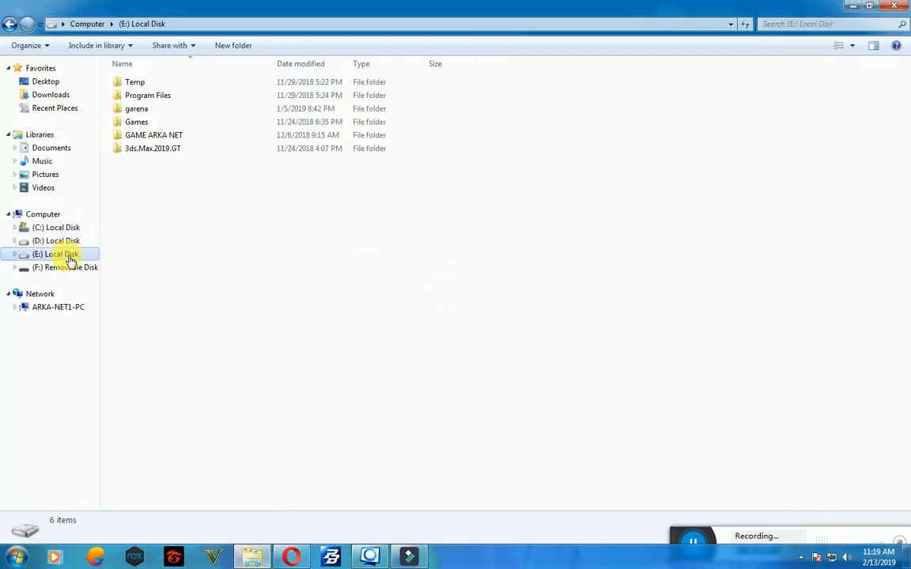
click(69, 240)
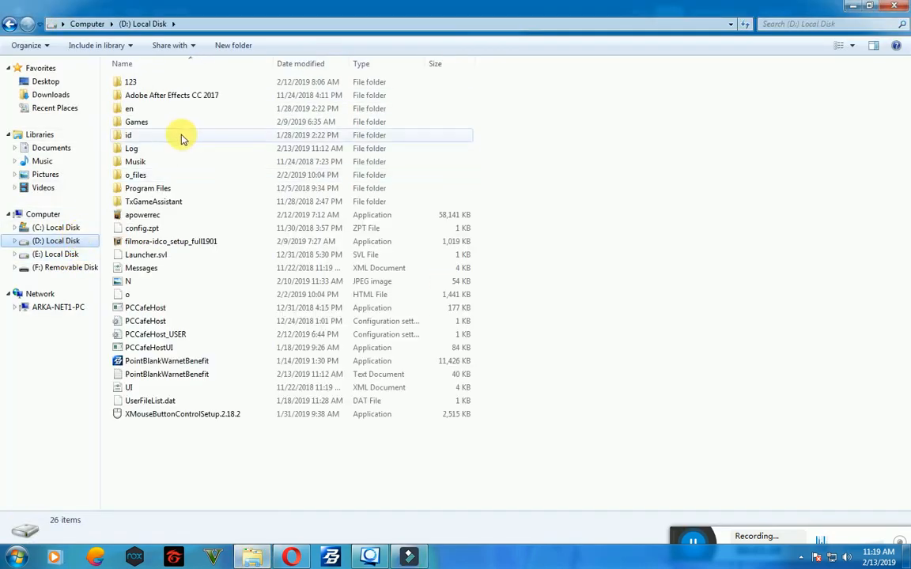
double_click(162, 93)
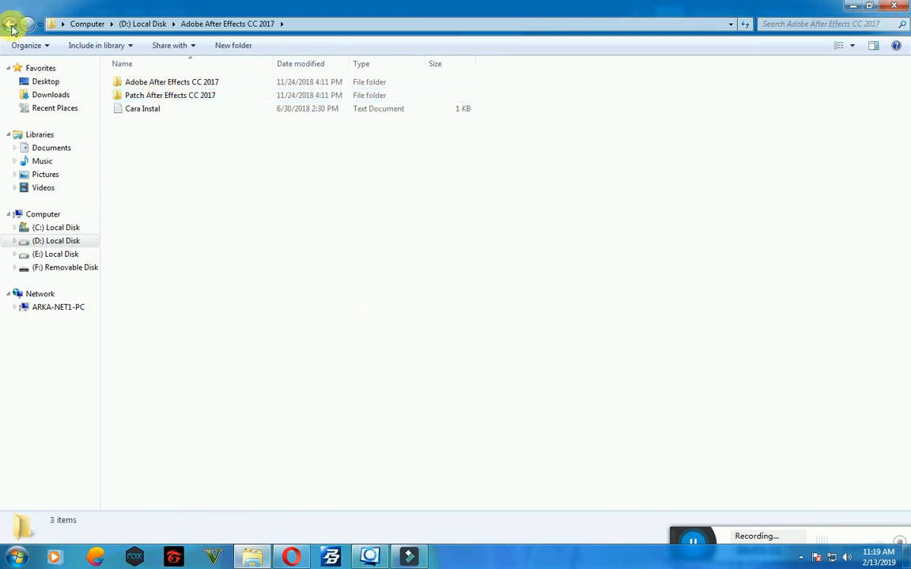
click(11, 26)
double_click(126, 82)
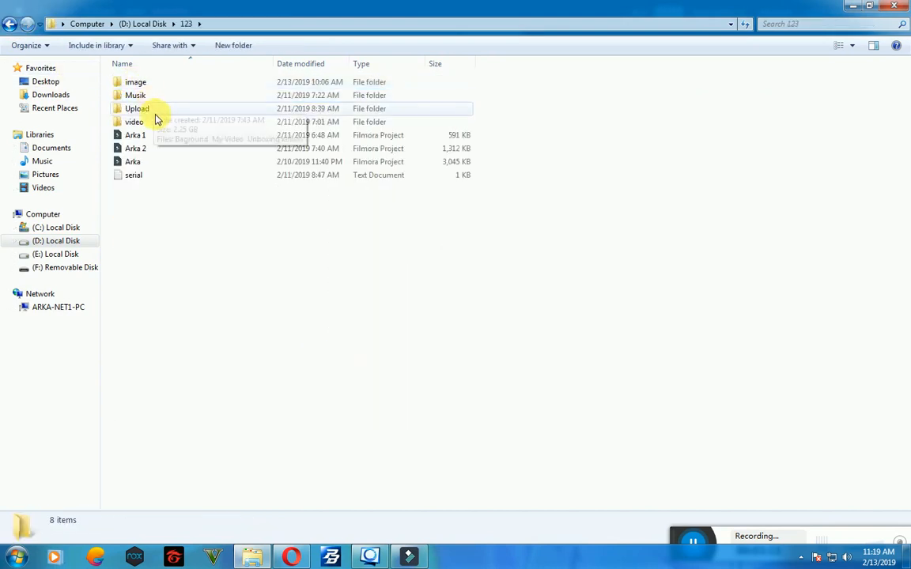
double_click(150, 123)
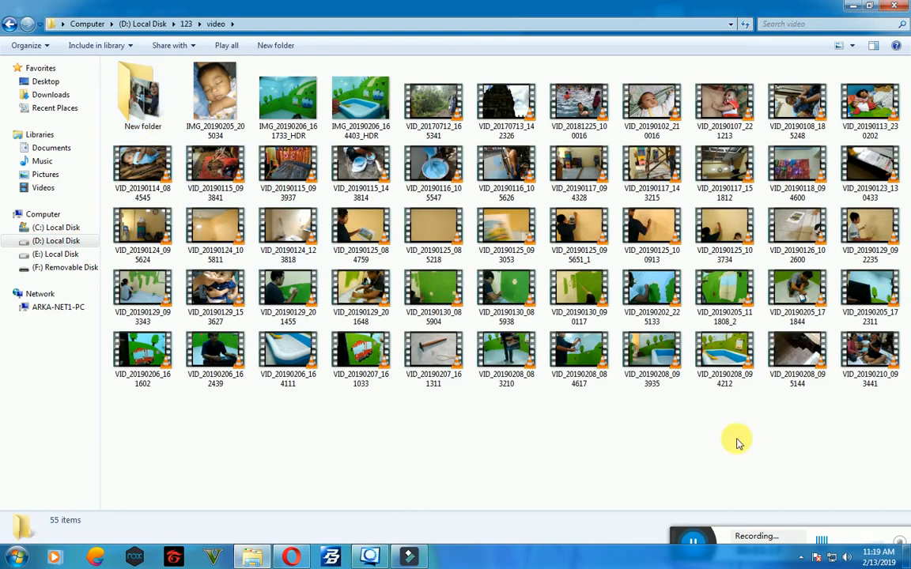
drag(799, 344, 473, 171)
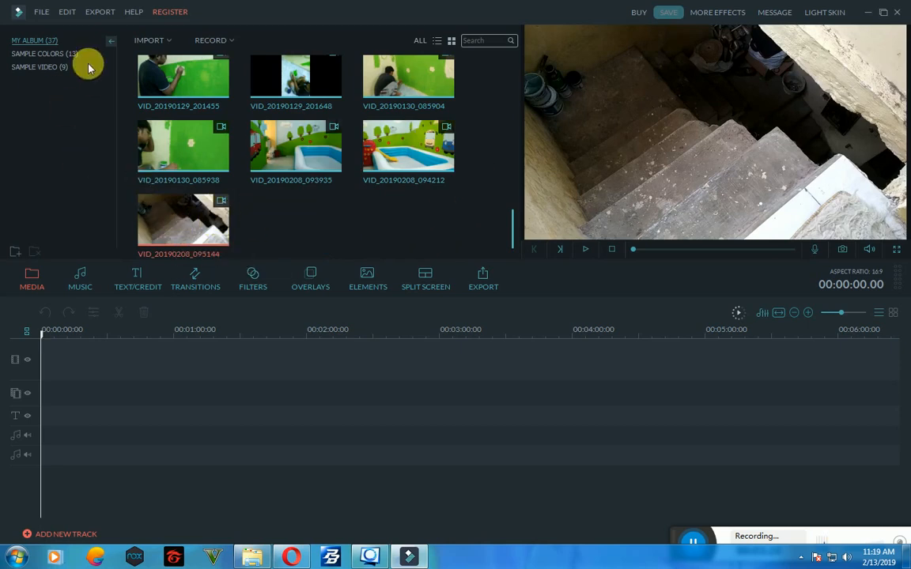
Browse the sample colors and sample videos, and play the Countdown4 clip in the preview
click(46, 67)
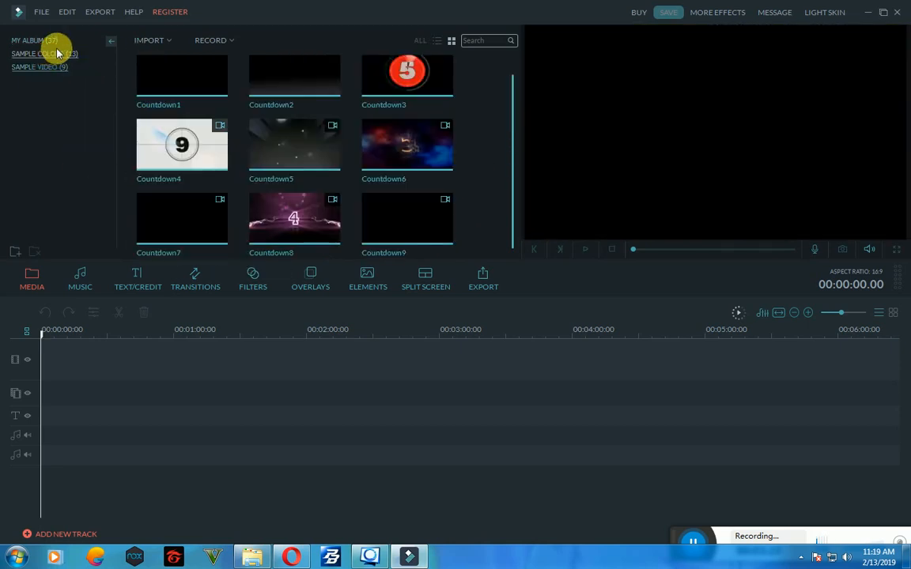
click(57, 53)
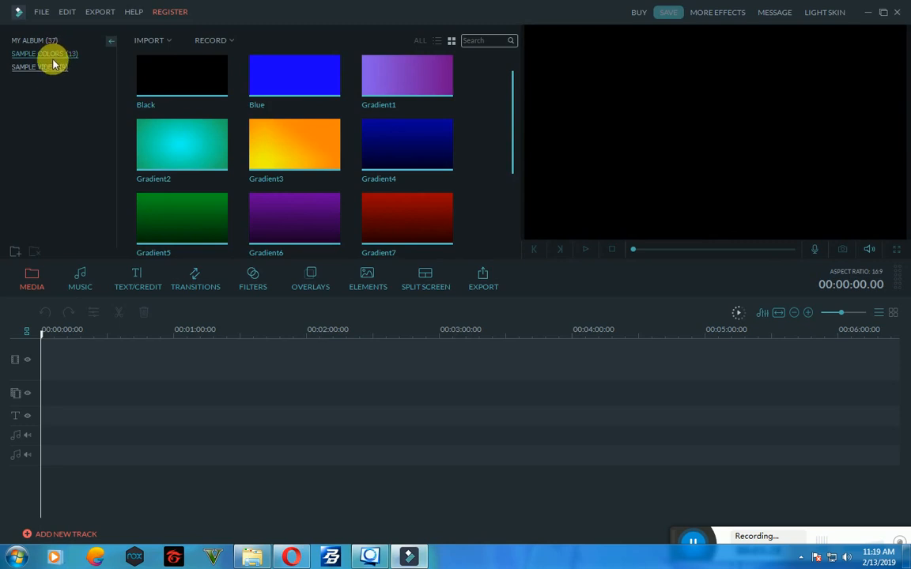
click(53, 69)
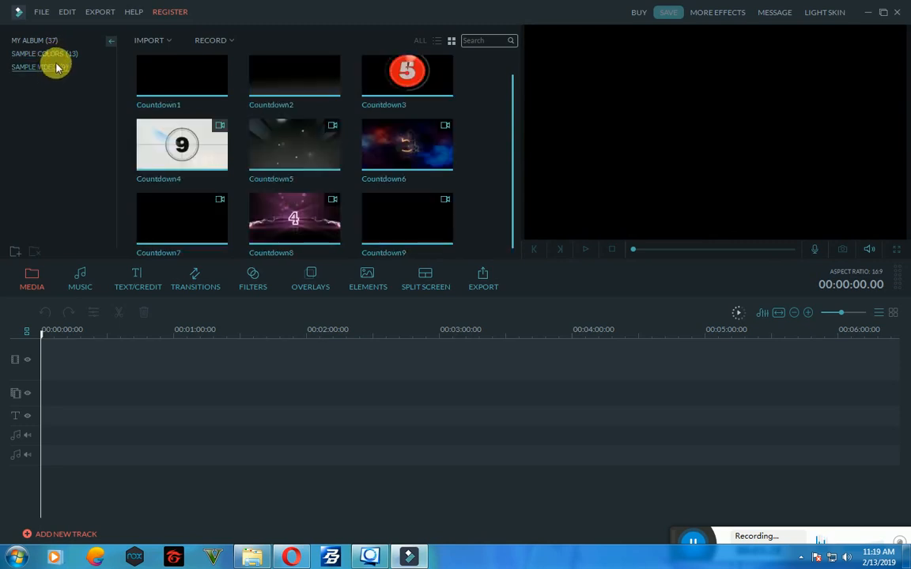
click(210, 158)
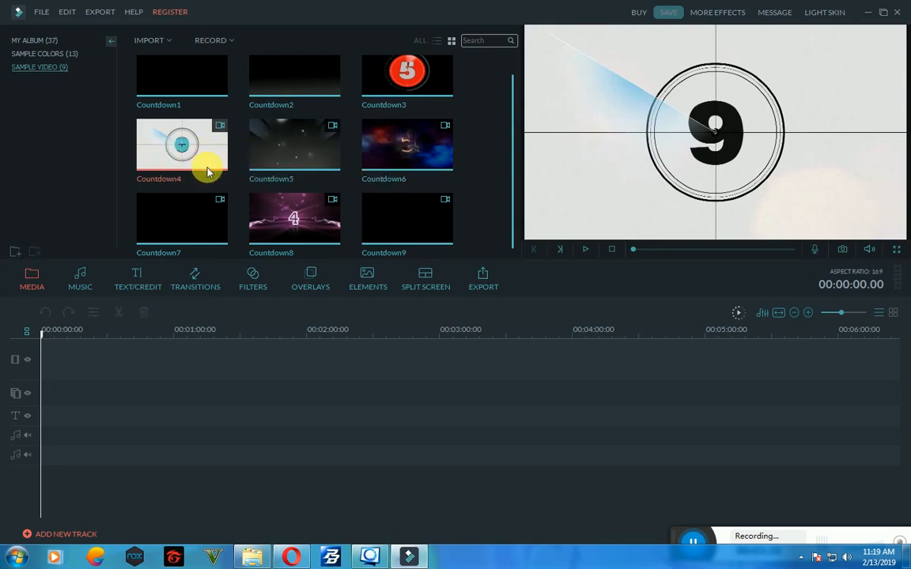
click(585, 250)
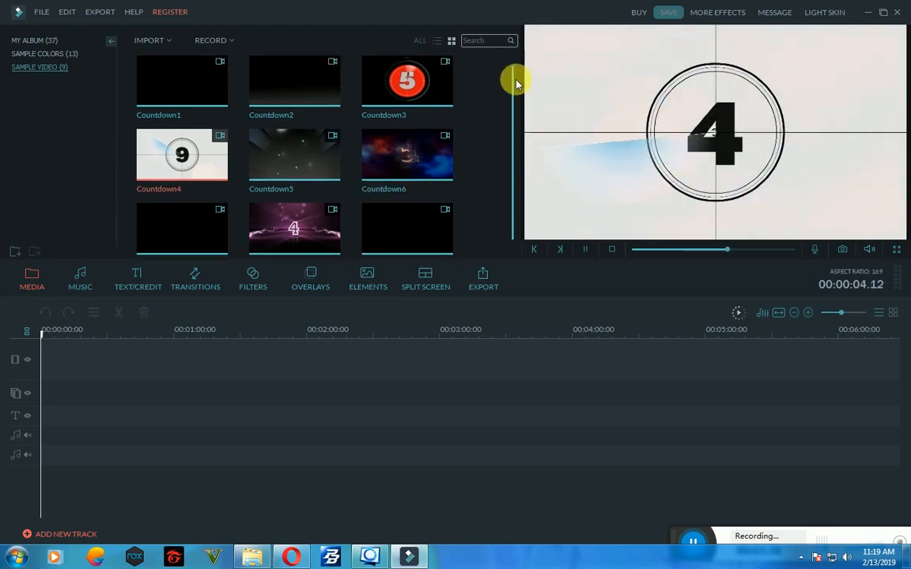
Preview the Countdown3 sample clip and place it at the start of the video track
click(407, 94)
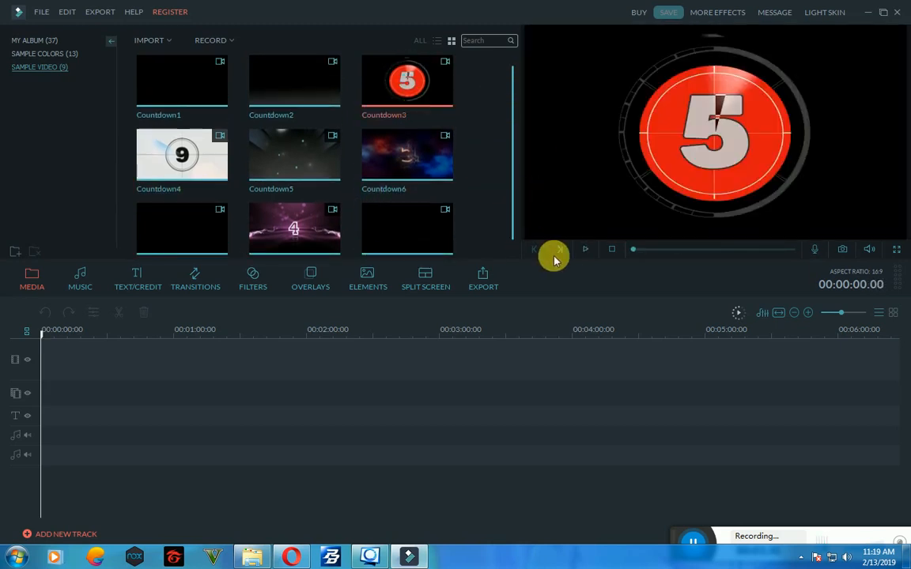
click(586, 252)
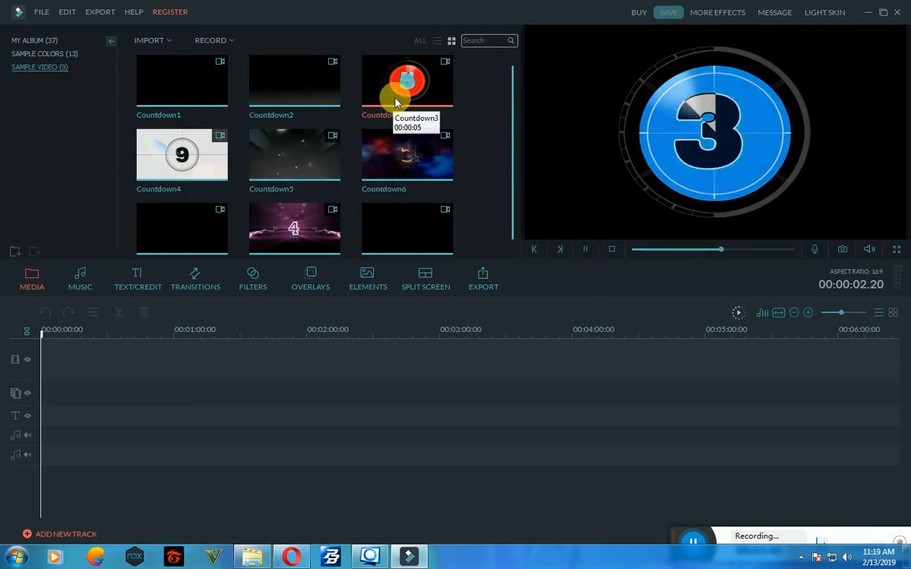
drag(166, 338, 69, 362)
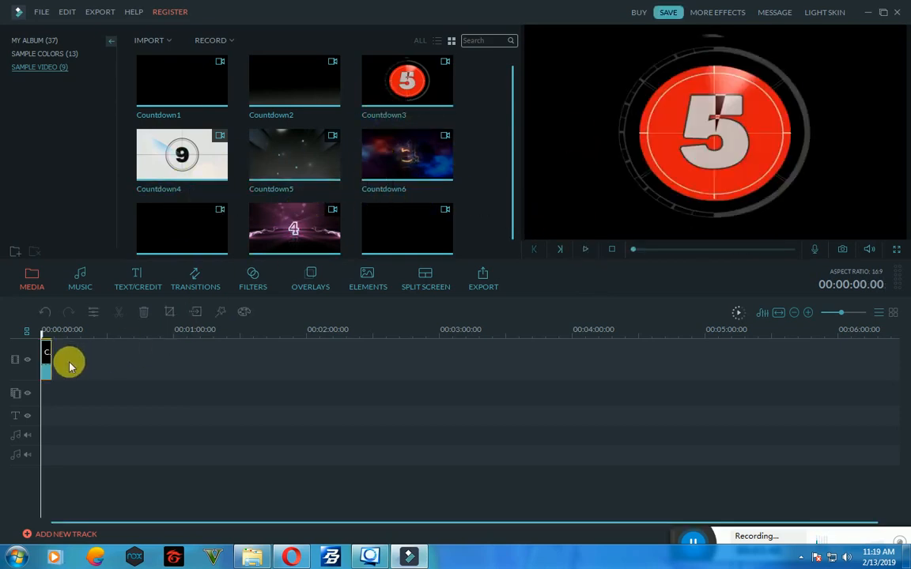
Preview the Countdown8 sample clip and place it on the video track directly after Countdown3
click(269, 225)
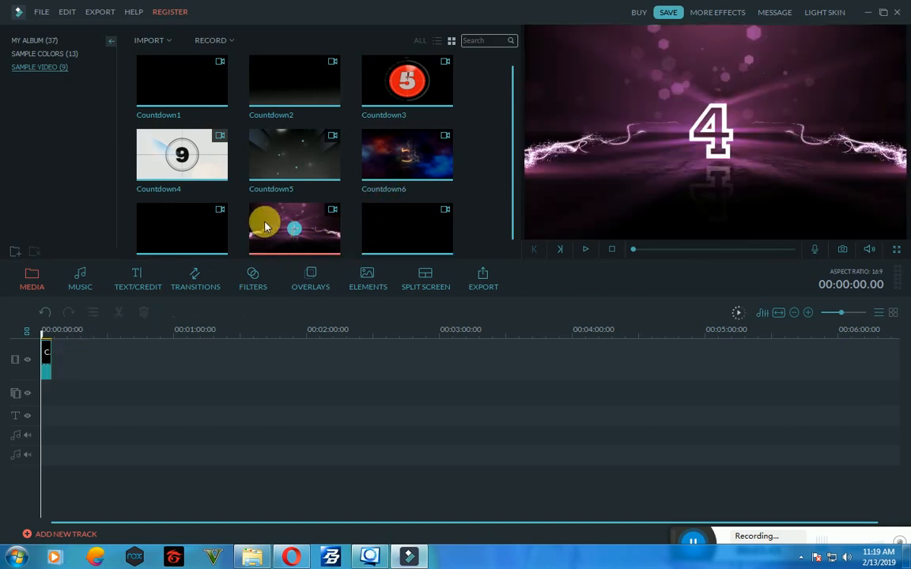
click(586, 249)
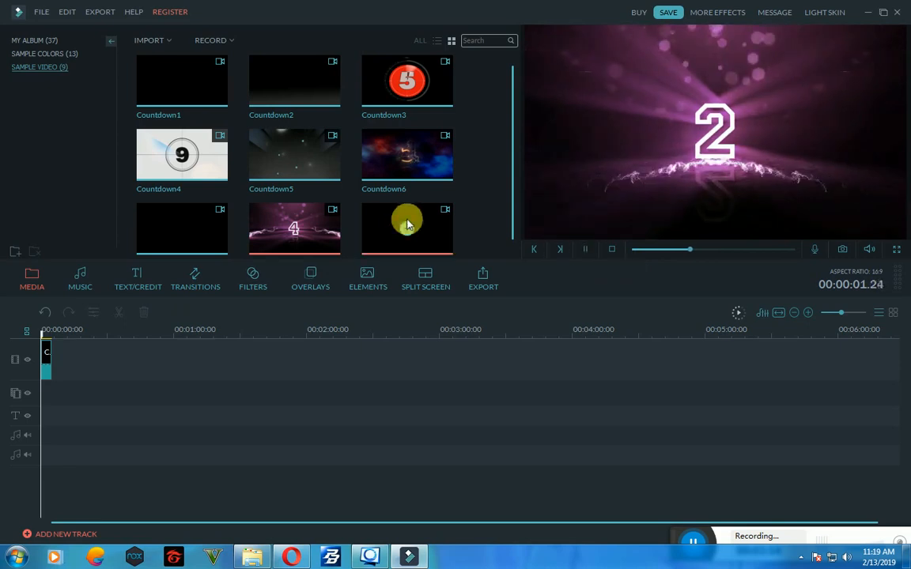
drag(201, 296, 94, 359)
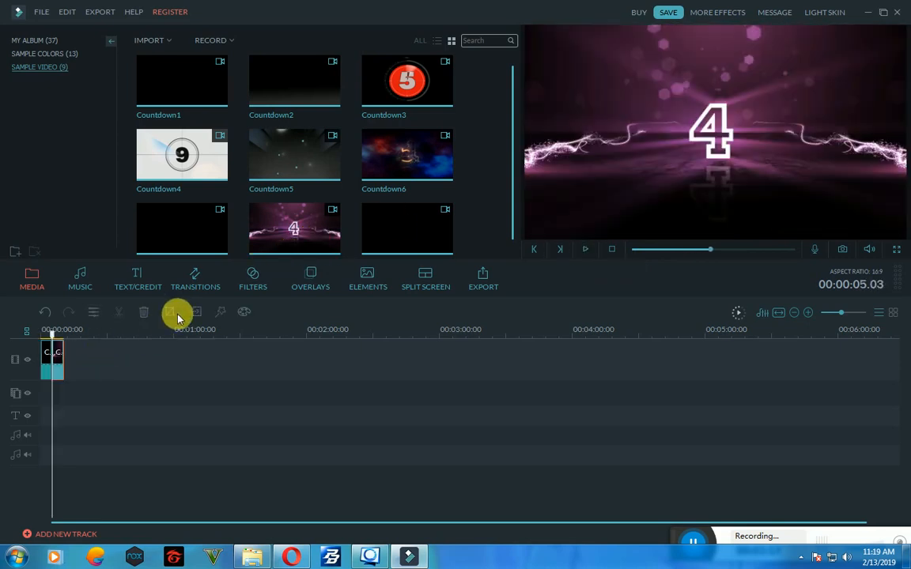
Play the two countdown clips from the start of the timeline and delete the Countdown3 clip from the video track
mouse_move(52, 333)
mouse_down()
mouse_move(37, 333)
mouse_move(81, 345)
mouse_move(52, 337)
mouse_move(73, 332)
mouse_move(35, 331)
mouse_up()
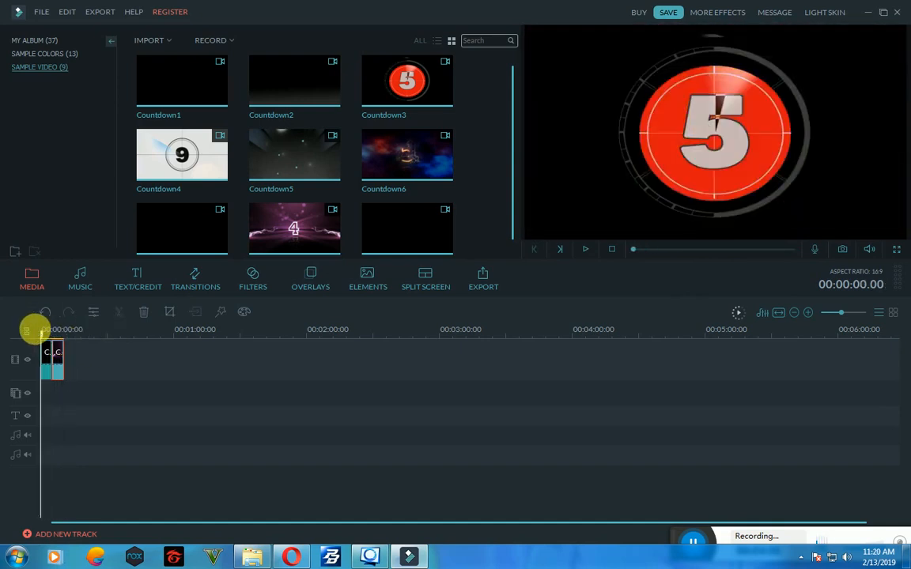
click(585, 256)
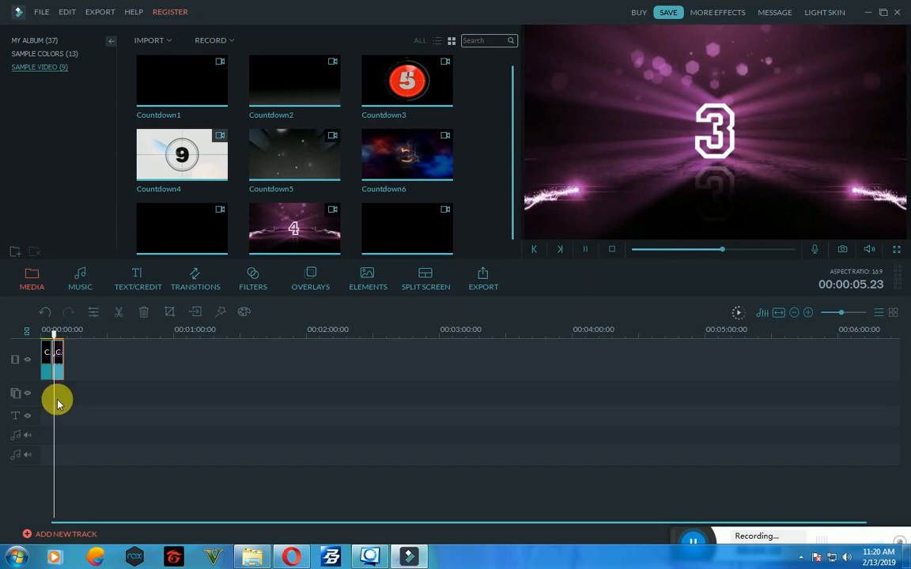
click(44, 350)
click(61, 358)
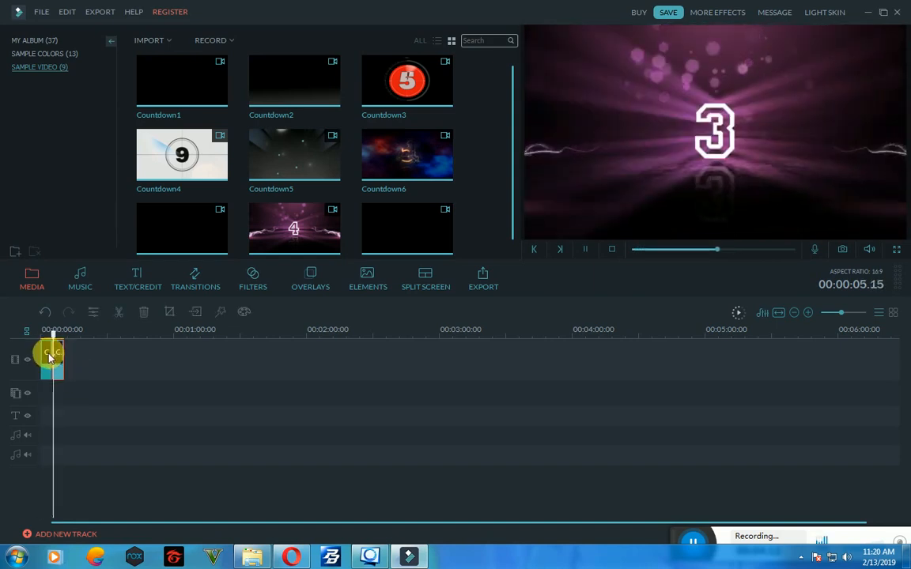
click(46, 354)
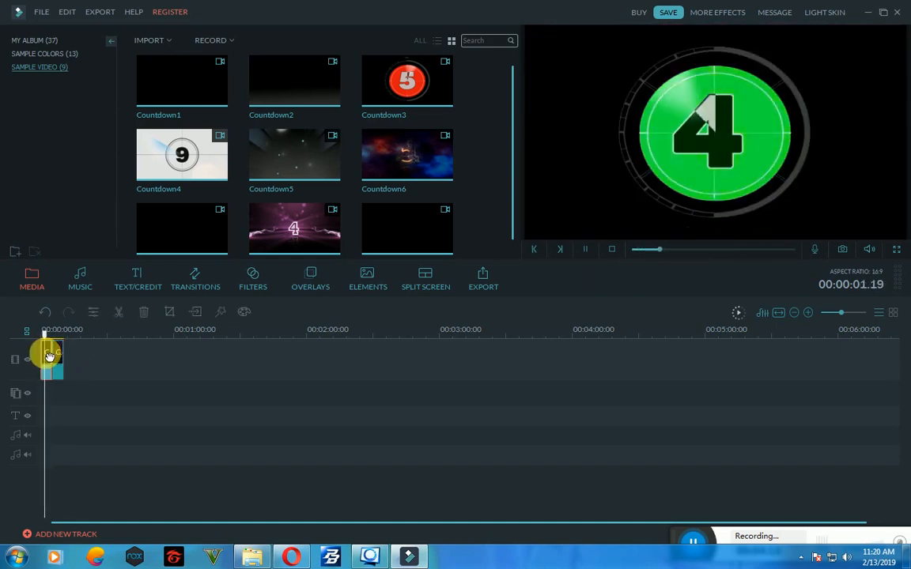
key(space)
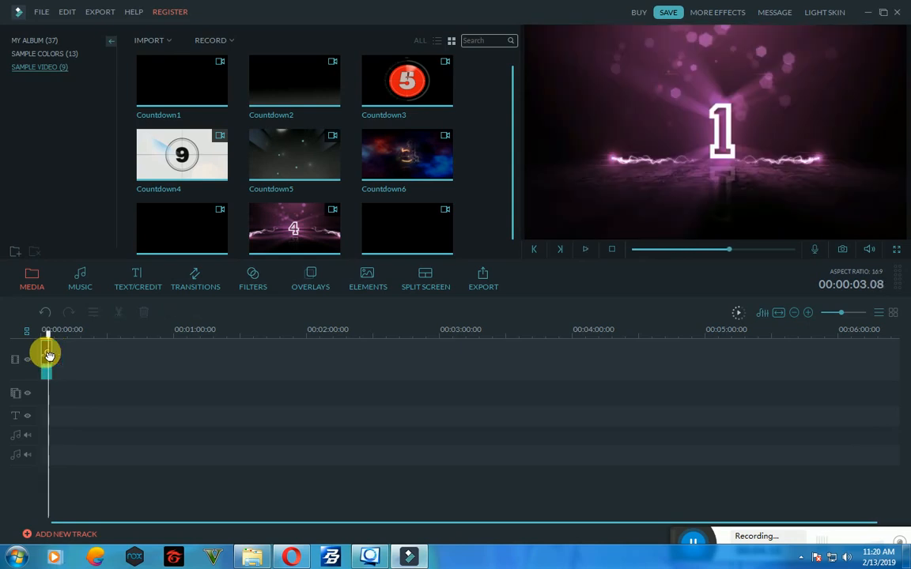
Play the last sample countdown video in the preview and load the Countdown7 sample
click(398, 232)
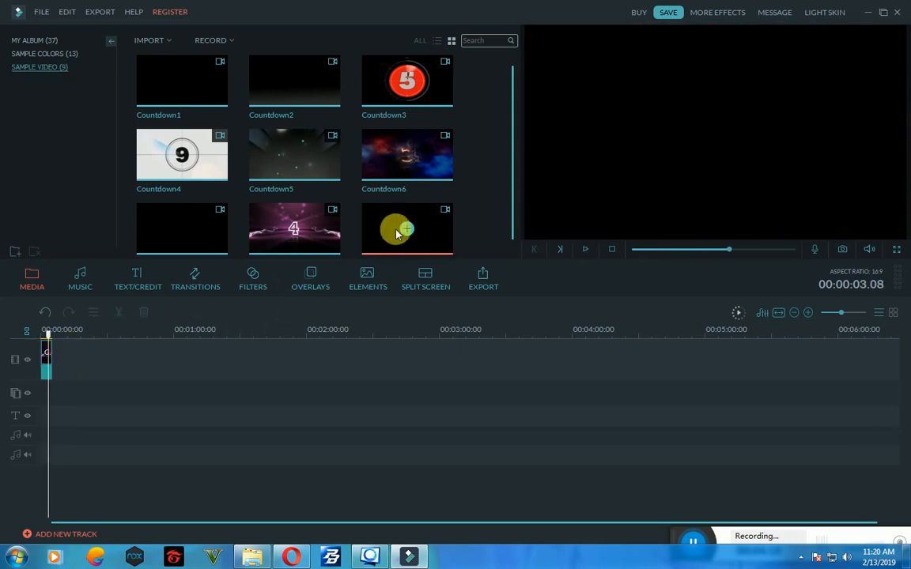
click(583, 250)
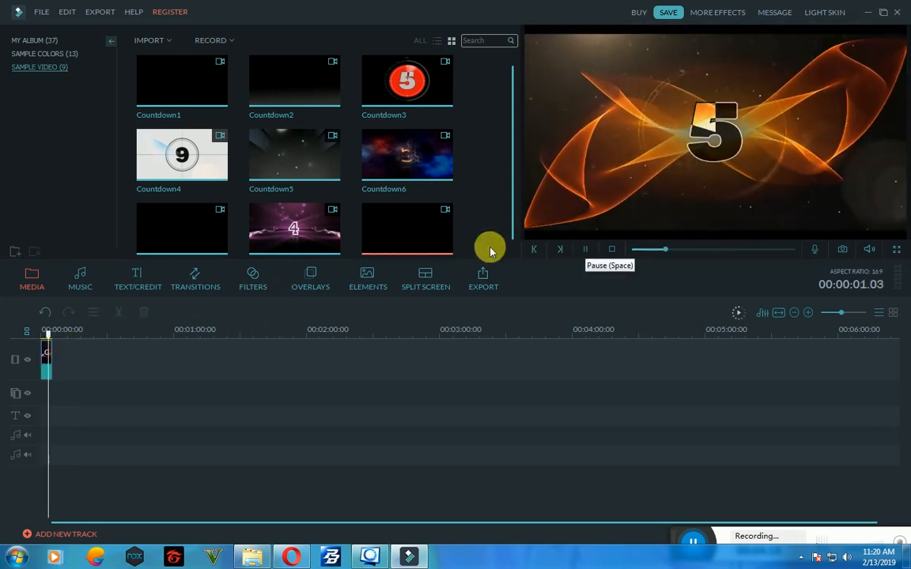
click(206, 241)
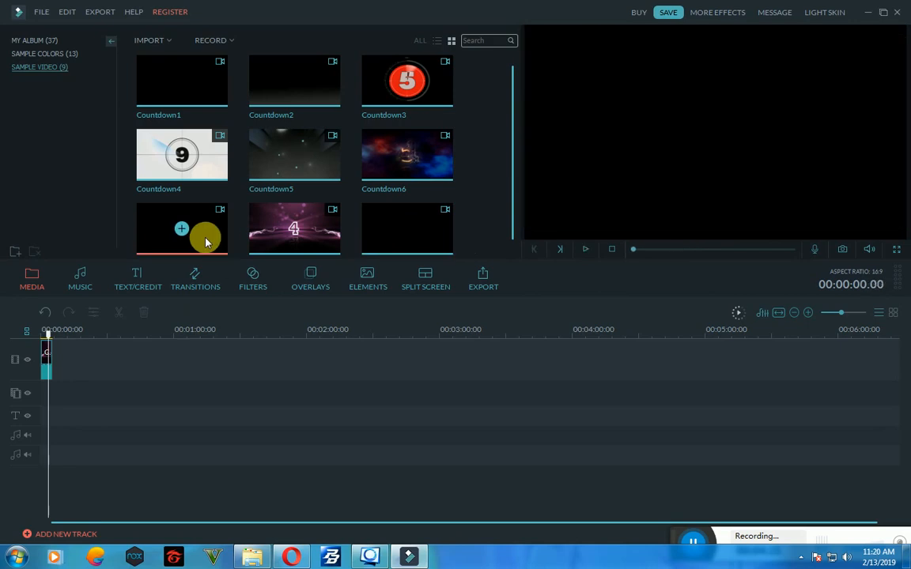
Place the Gradient2 sample color directly after the countdown clip on the video track and extend its end to about 00:01:01
click(33, 55)
scroll(371, 237, down, 3)
scroll(395, 230, up, 3)
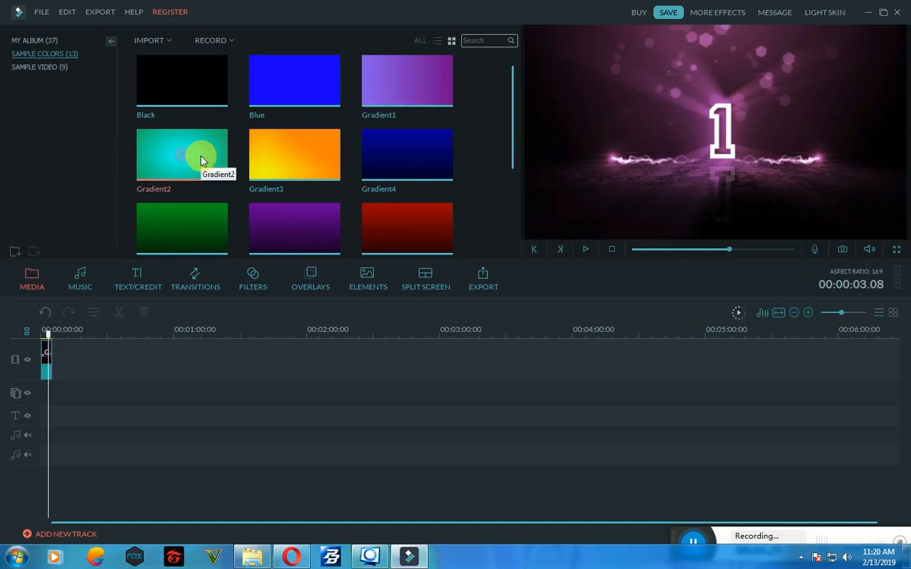
drag(202, 161, 76, 360)
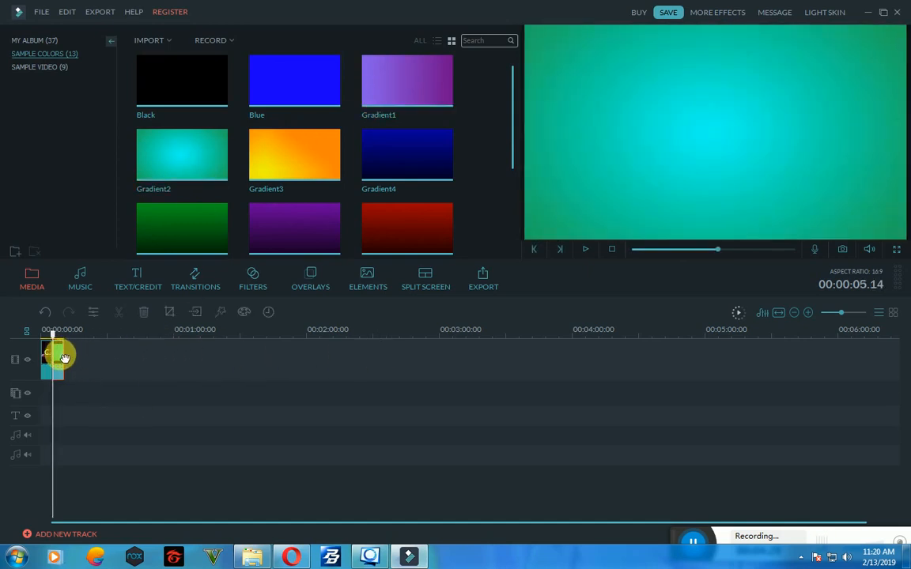
drag(63, 360, 176, 360)
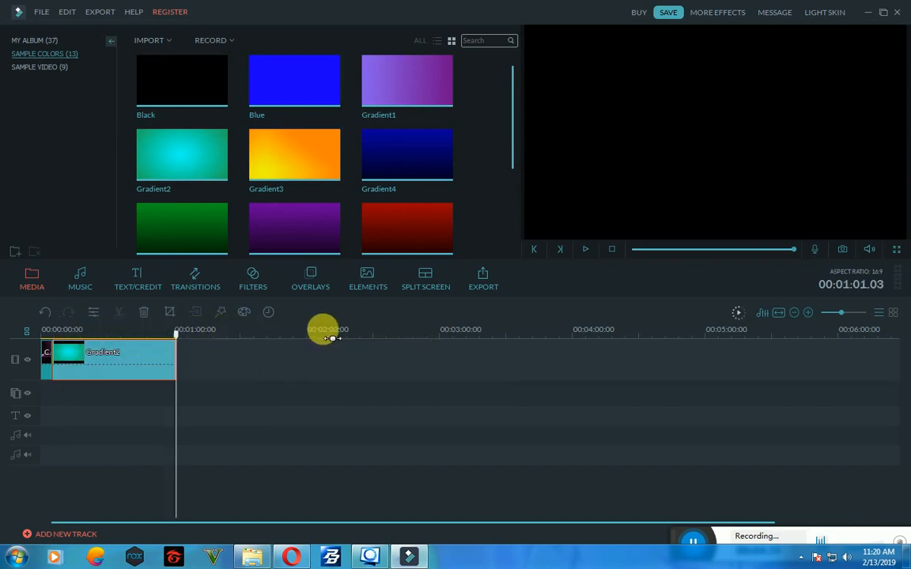
drag(400, 328, 437, 328)
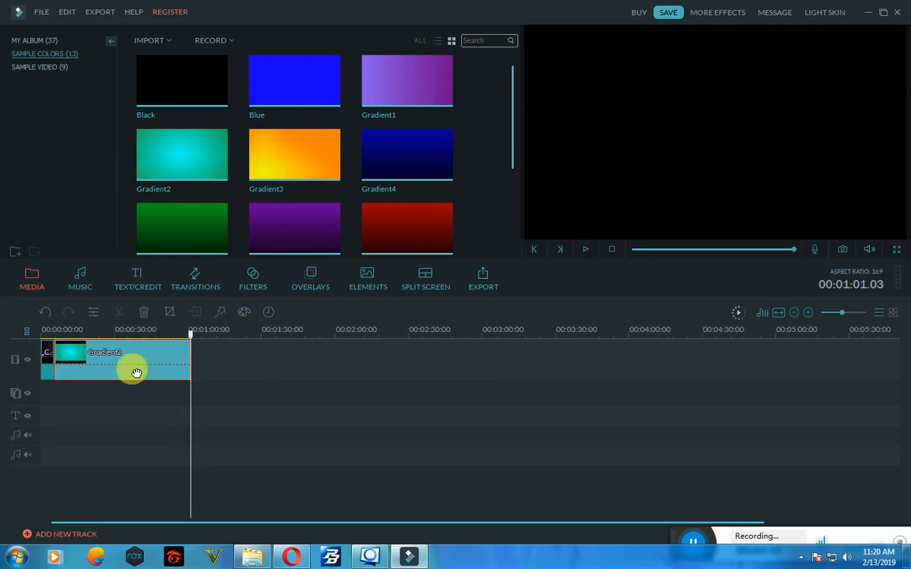
drag(137, 373, 111, 371)
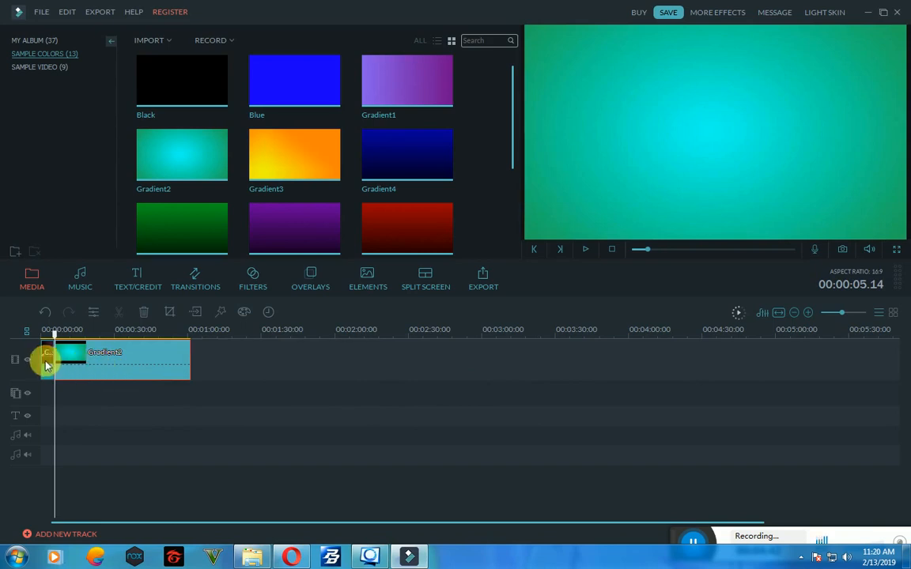
drag(46, 366, 213, 366)
Place the clip VID_20190208_095144 from the album on the video track directly after Gradient2
click(34, 41)
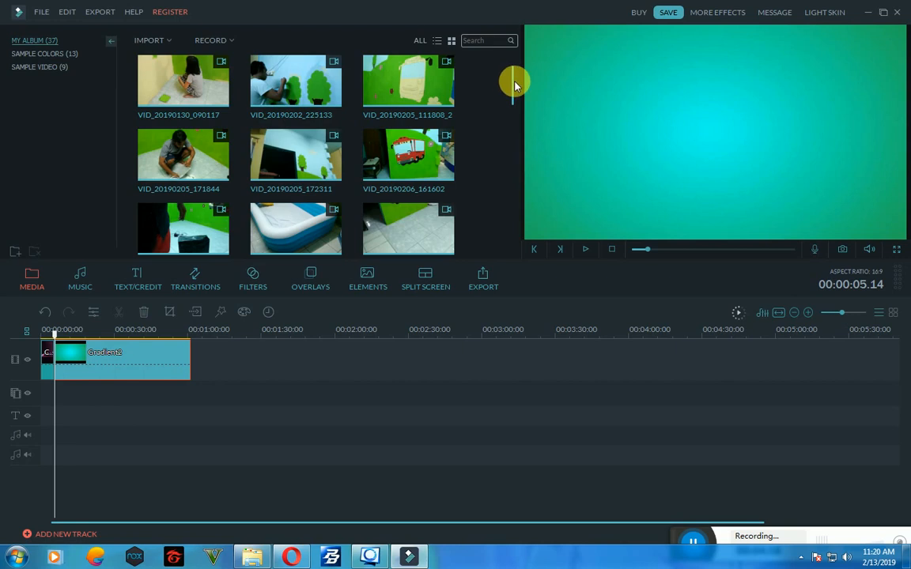
scroll(510, 86, down, 5)
scroll(489, 212, down, 5)
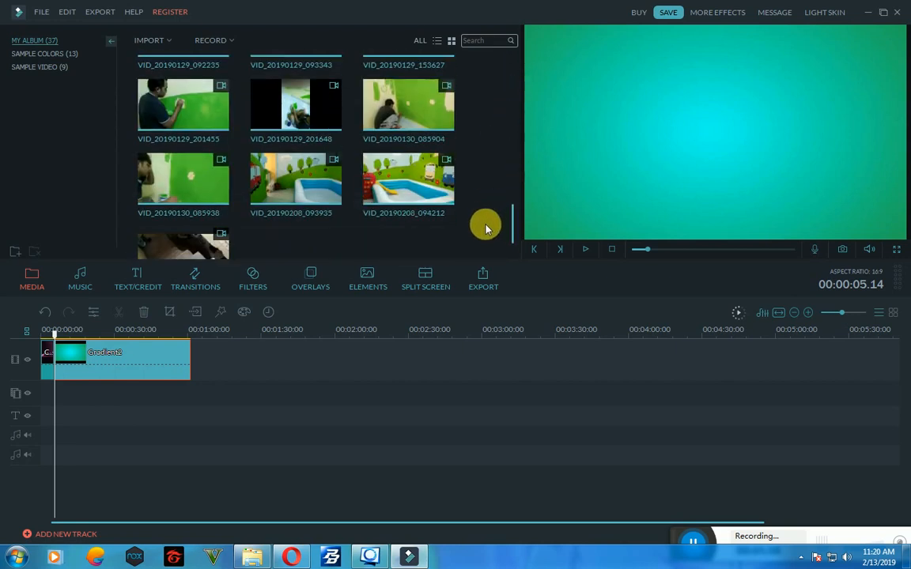
drag(164, 248, 197, 363)
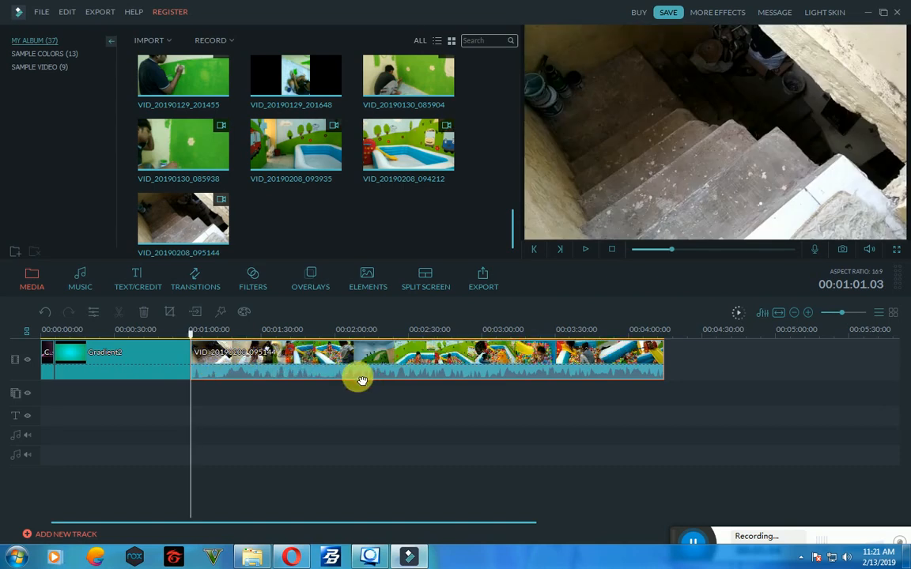
drag(337, 379, 352, 352)
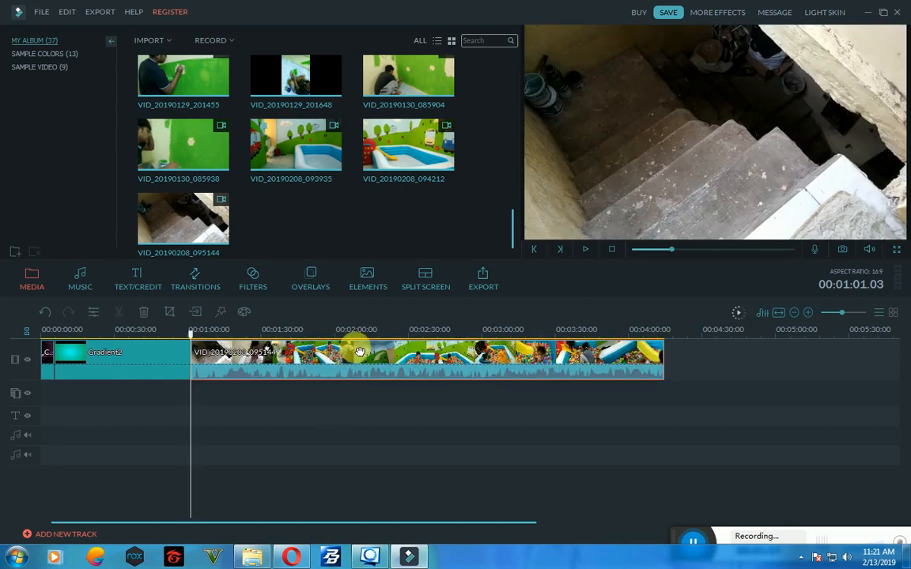
Add VID_20190130_085938 to the overlay track at about 00:01:03 and shrink it into the lower-left corner of the video frame
drag(613, 451, 203, 392)
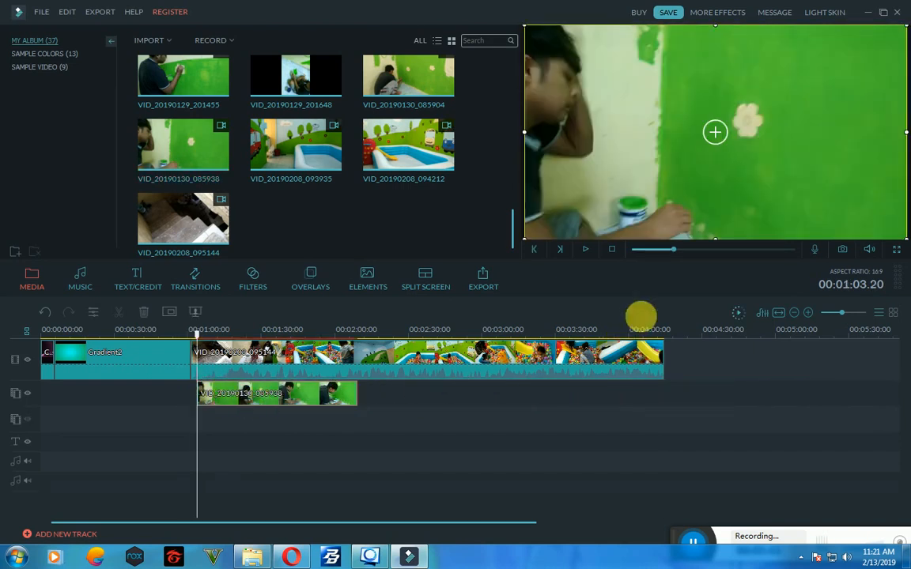
drag(528, 244, 687, 103)
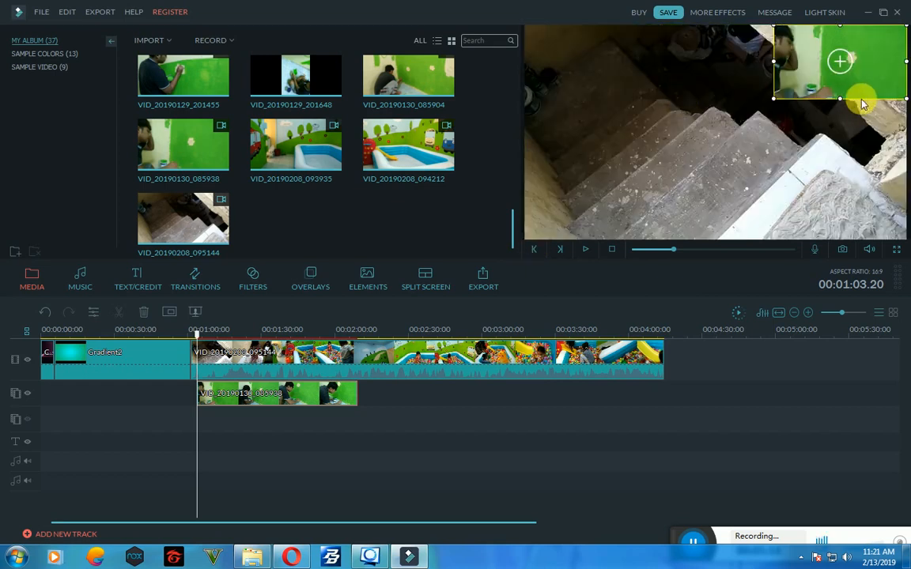
drag(880, 88, 634, 218)
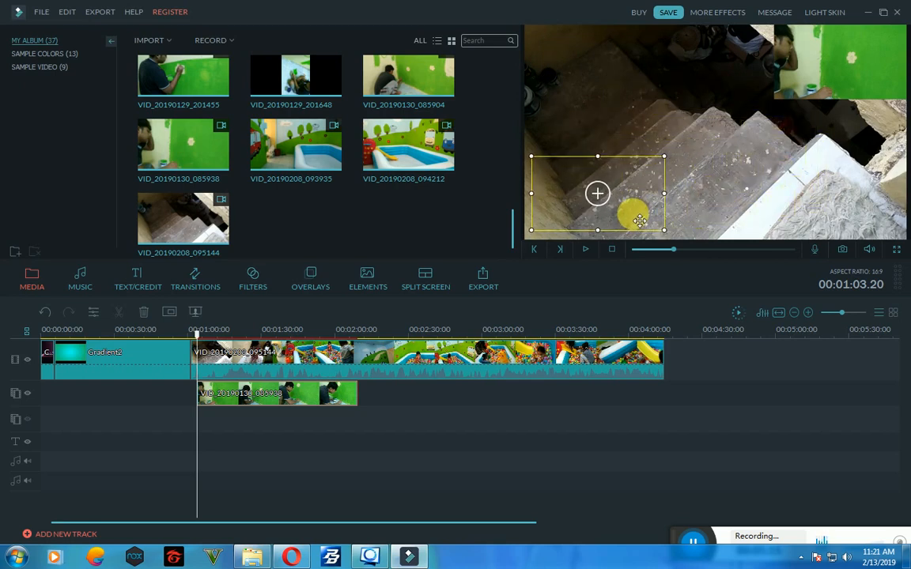
drag(668, 160, 607, 180)
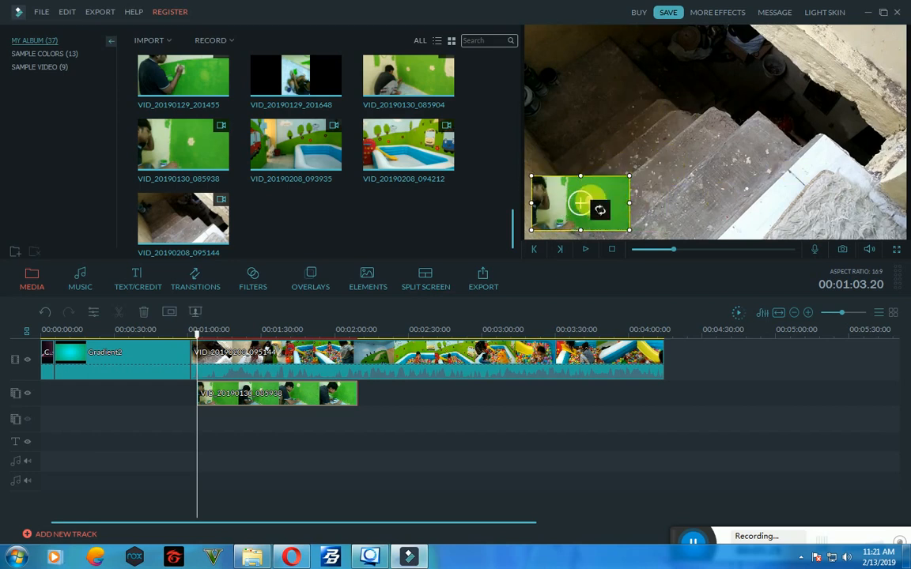
Play the picture-in-picture section to check the overlay clip on the main video, and pause at about 00:01:18
click(586, 251)
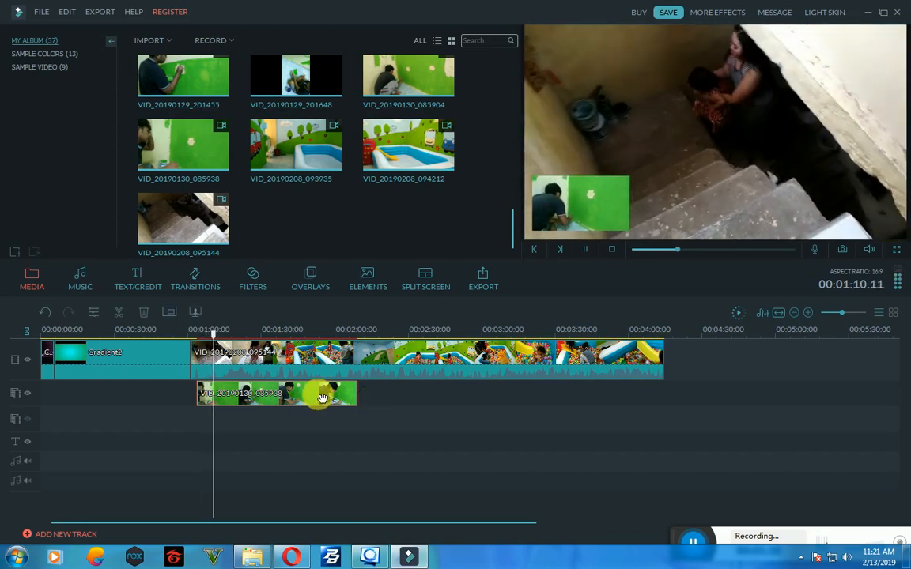
click(382, 364)
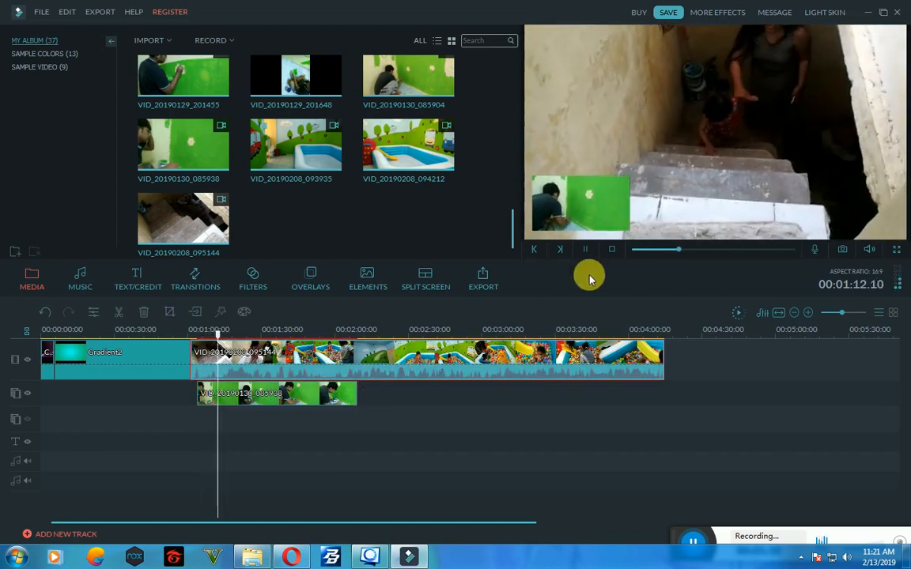
click(308, 392)
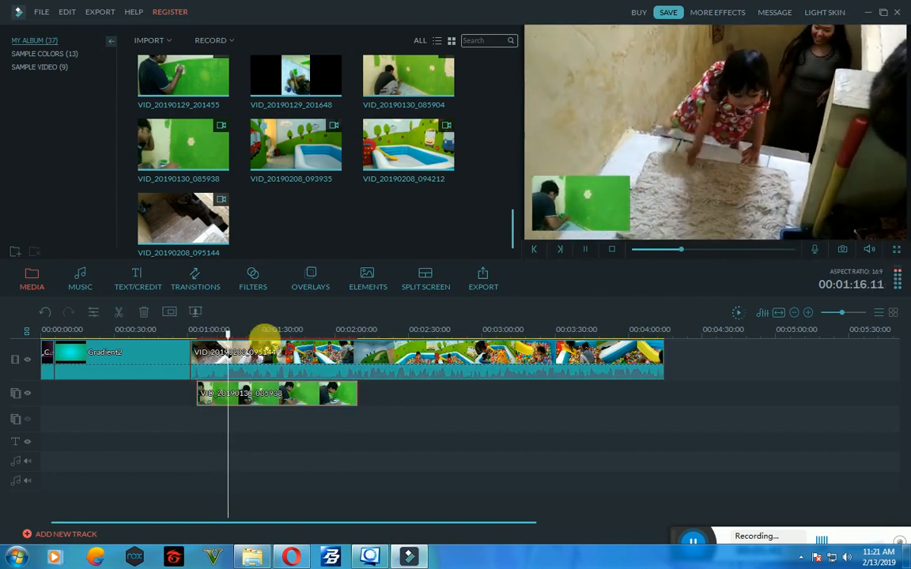
click(229, 332)
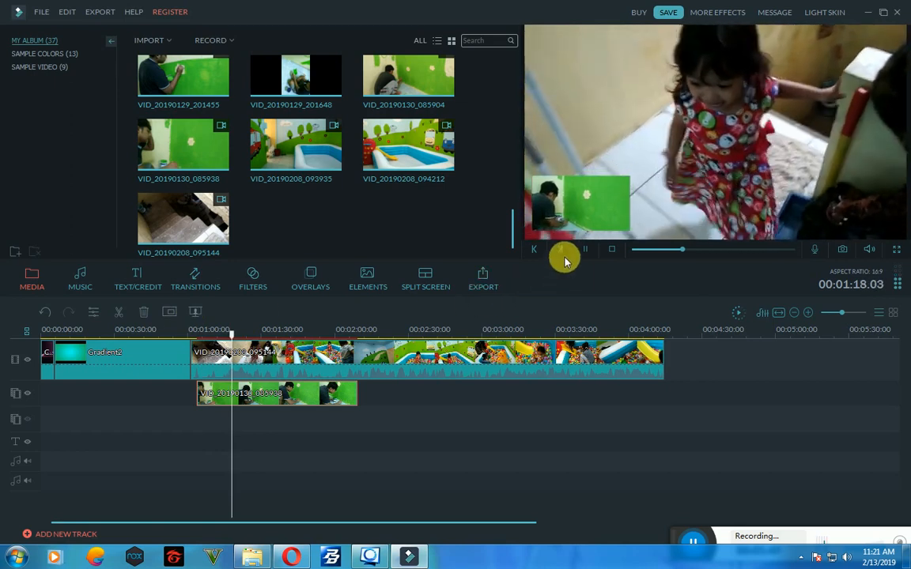
click(588, 250)
Detach the audio from the VID_20190208_095144 clip on the video track
click(498, 364)
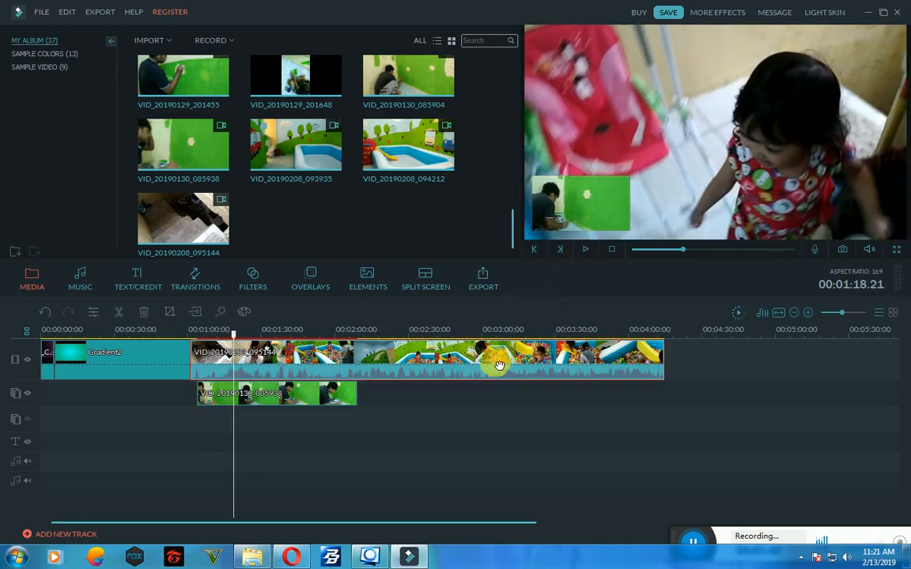
right_click(396, 363)
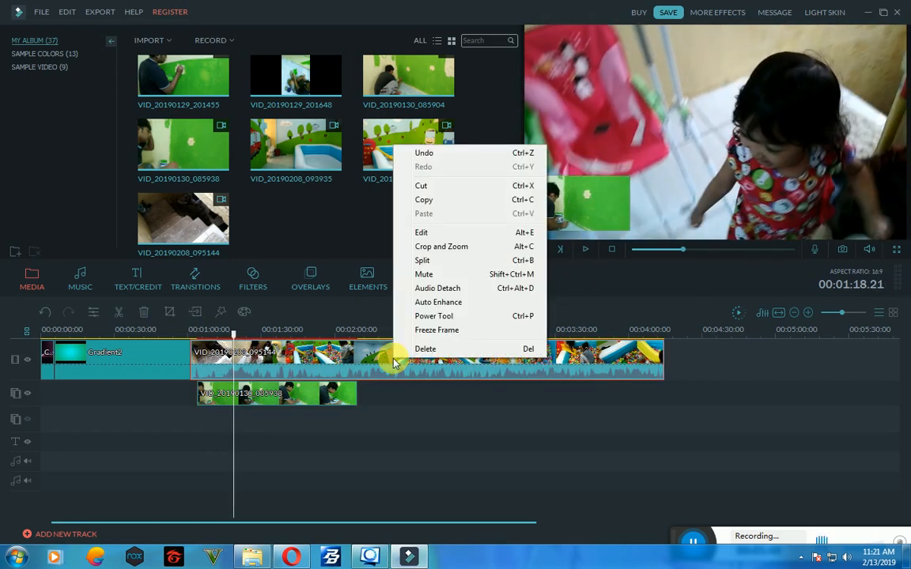
click(433, 290)
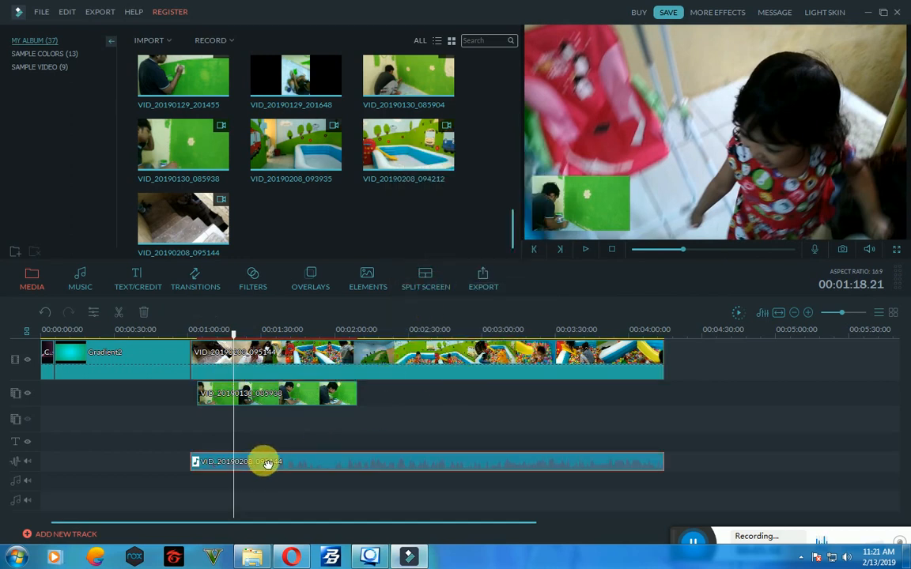
Set the volume of the detached VID_20190208_095144 audio to 200
double_click(309, 462)
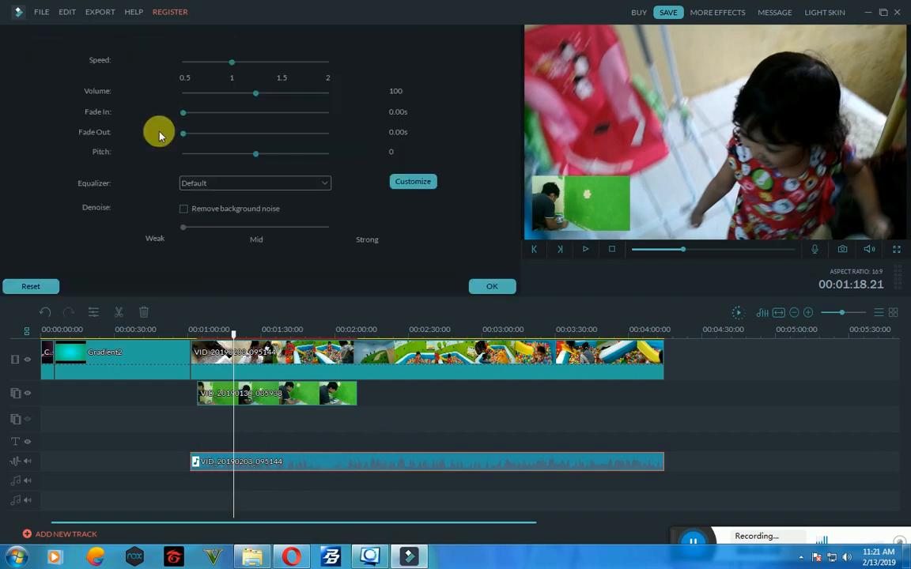
drag(235, 64, 273, 64)
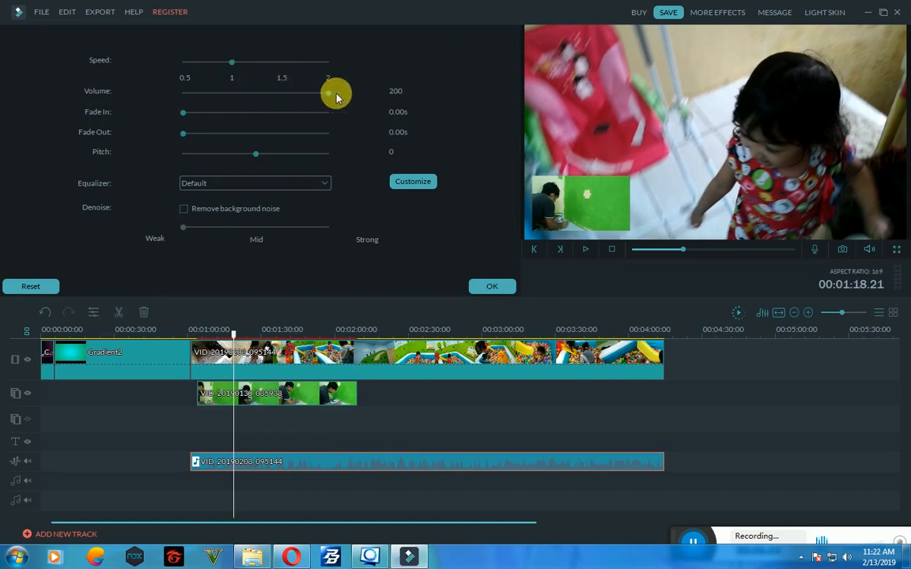
drag(336, 97, 338, 98)
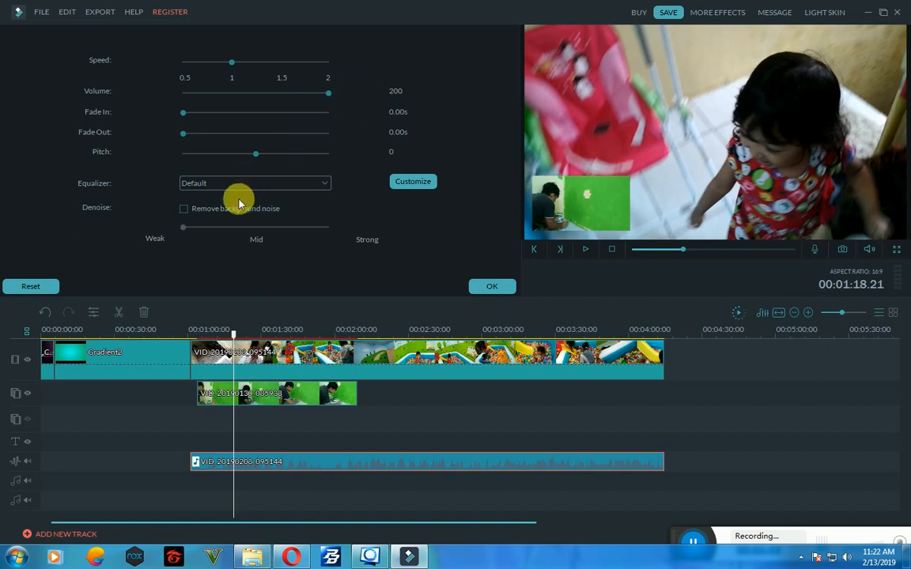
click(491, 286)
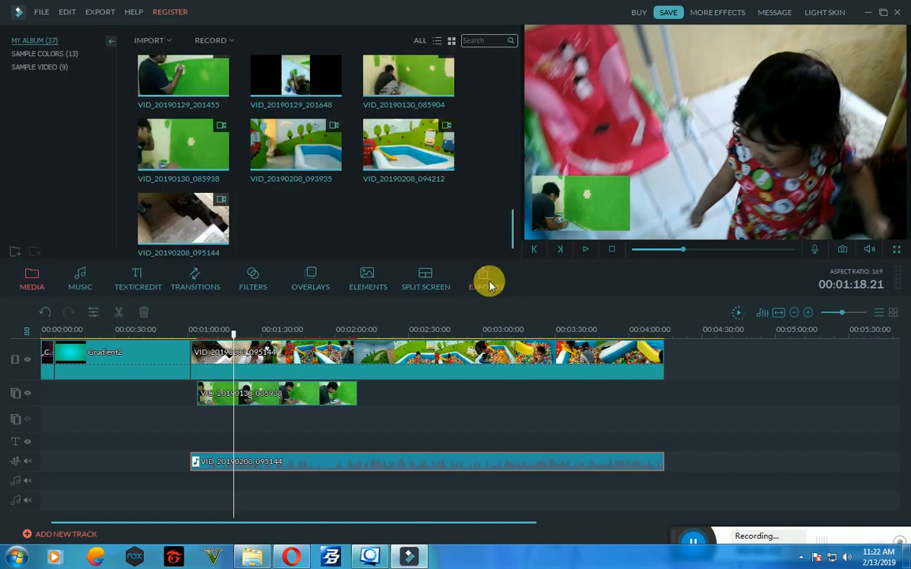
Open the edit settings of the VID_20190208_095144 video clip and try rotating it clockwise and back counterclockwise
double_click(325, 349)
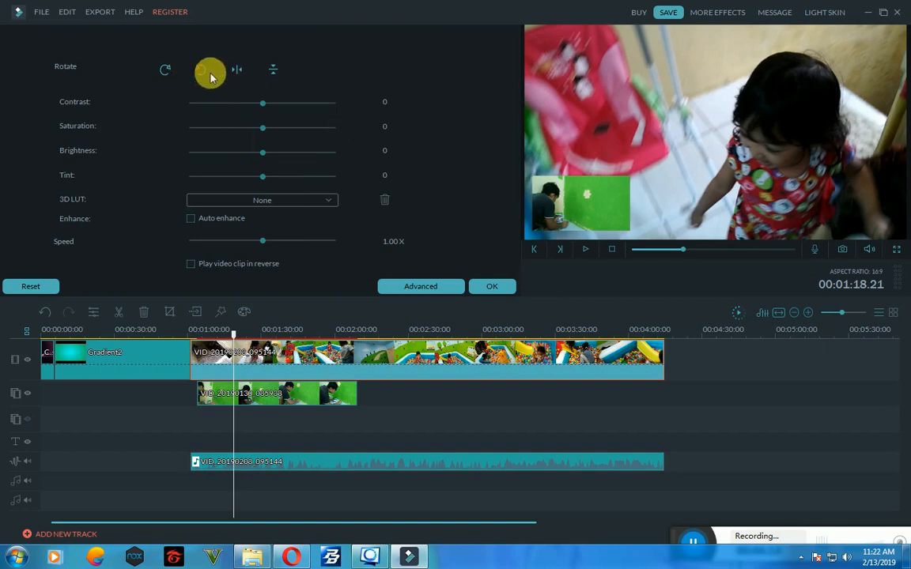
click(164, 72)
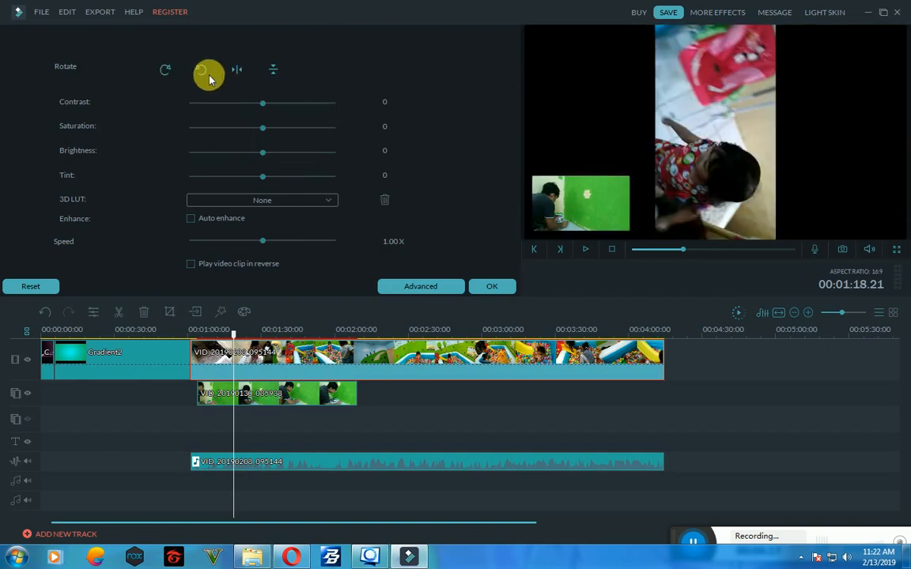
click(201, 71)
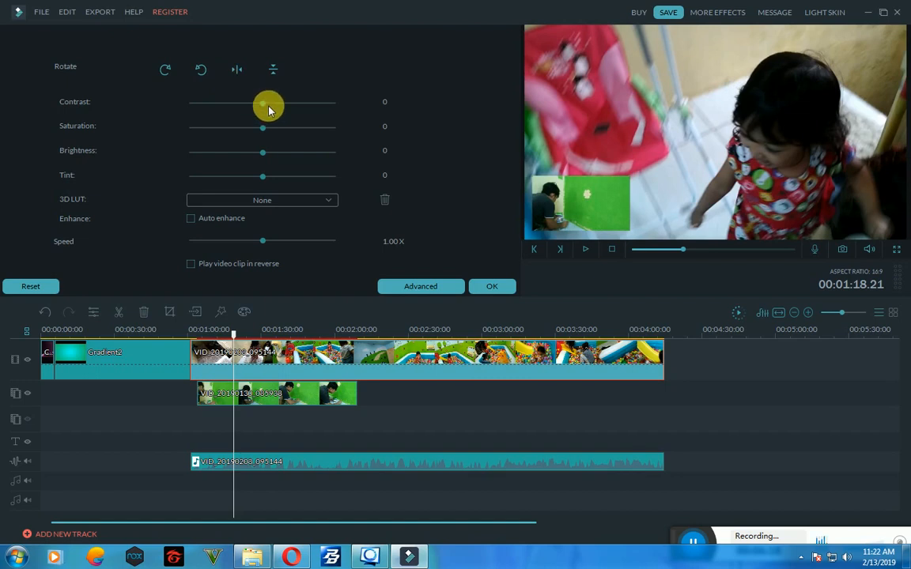
Set the VID_20190208_095144 clip's contrast to -4 and its speed to 3.00X, and preview the faster playback
drag(264, 106, 295, 108)
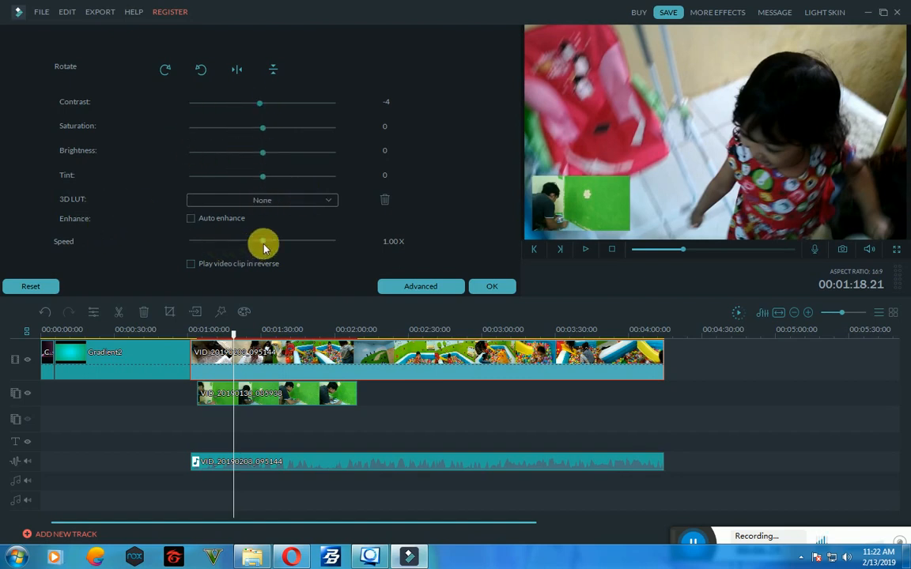
drag(312, 239, 292, 243)
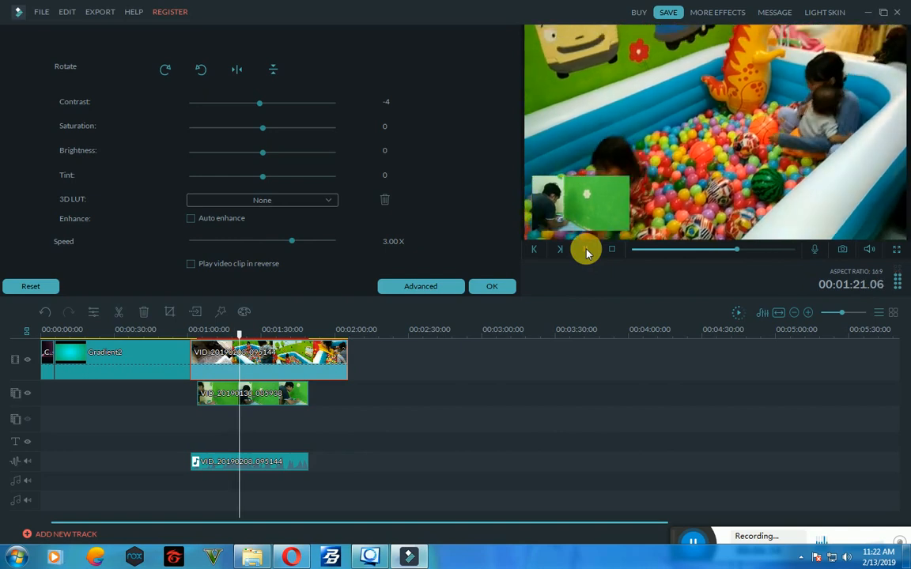
click(585, 251)
Slow the VID_20190208_095144 clip to 0.10X and preview it, jumping ahead to about 00:04:30
drag(292, 245, 191, 245)
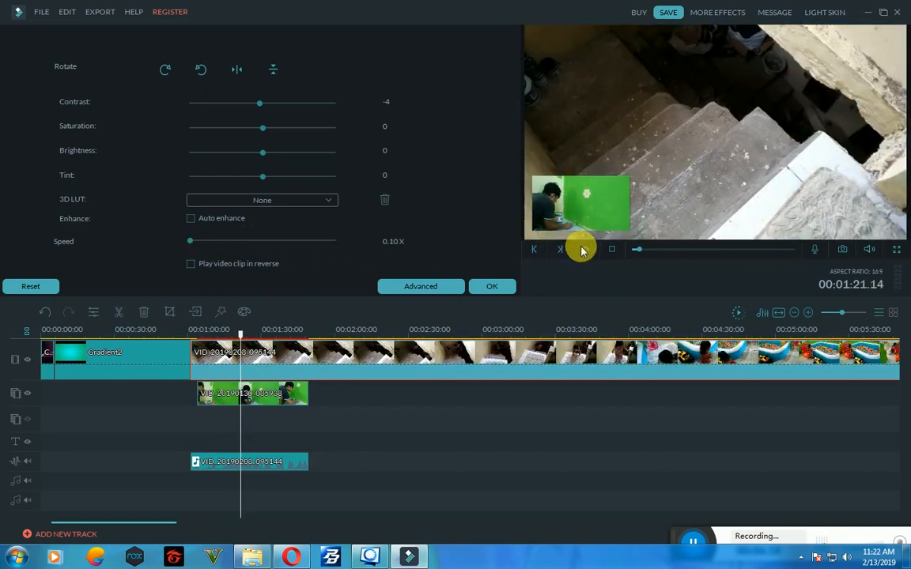
click(585, 250)
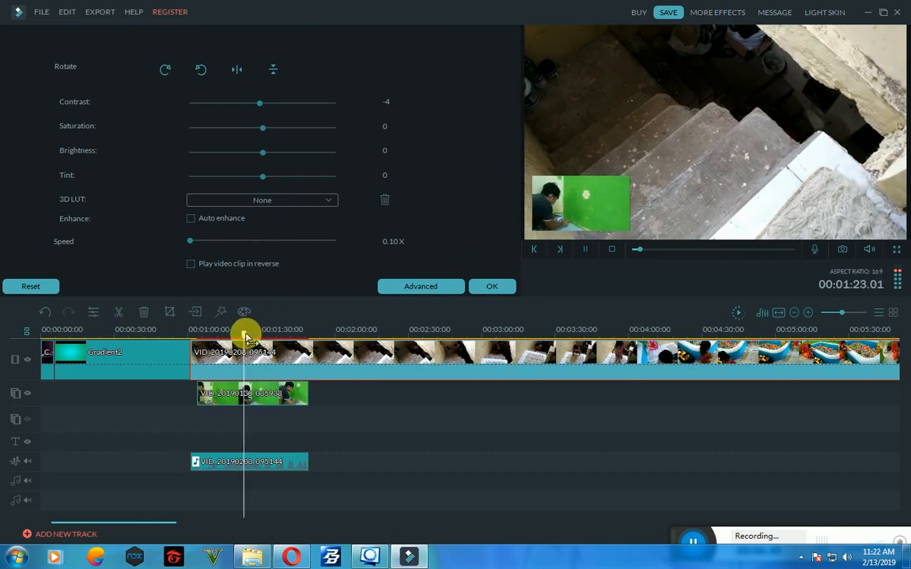
drag(244, 331, 699, 327)
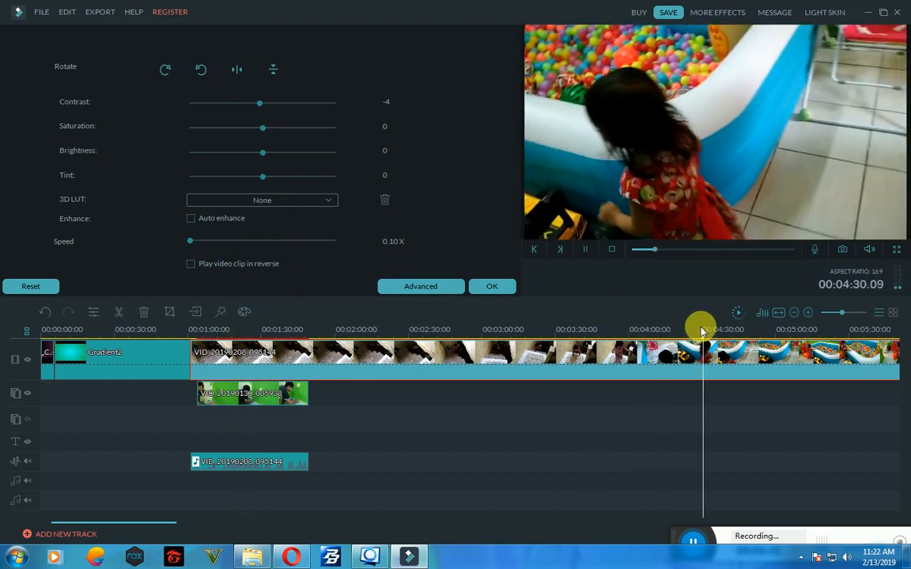
Set the VID_20190208_095144 clip's speed to 1.00X, apply the settings, and briefly play its beginning
click(235, 240)
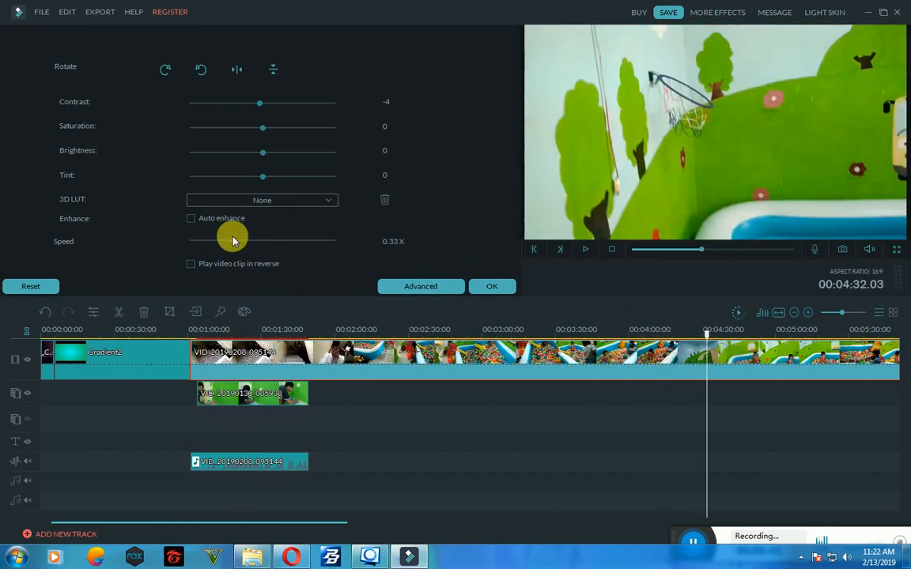
click(262, 241)
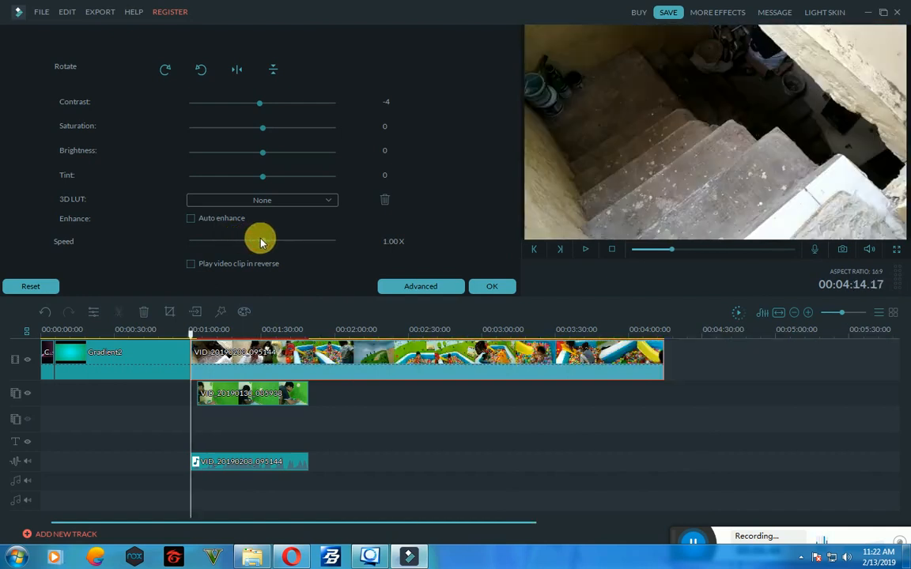
click(491, 286)
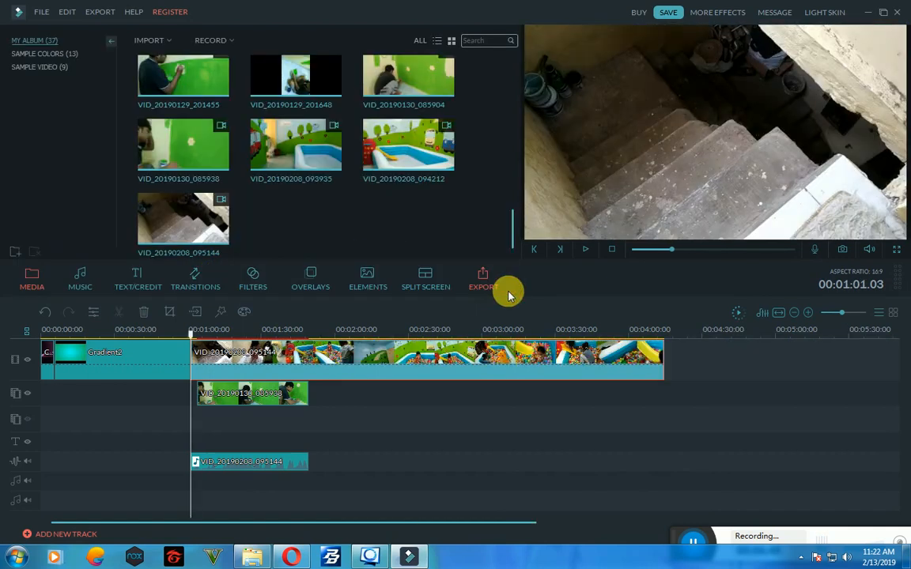
click(589, 251)
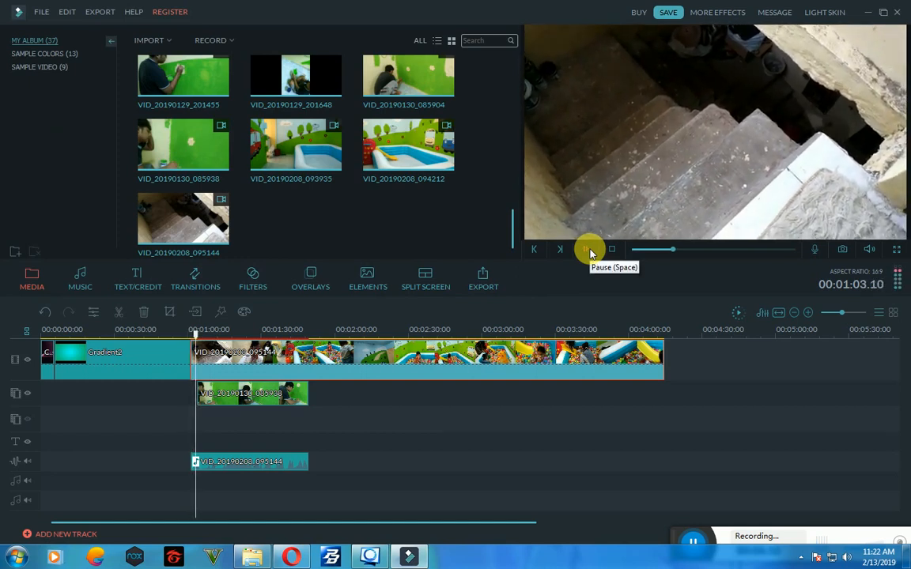
click(589, 251)
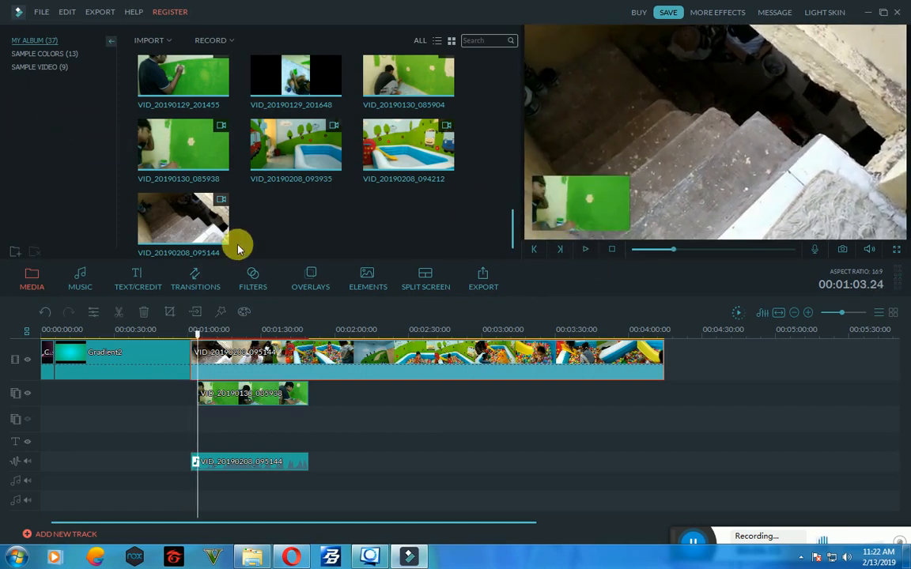
Open the music library and compare its full collection with the My Music category
click(79, 275)
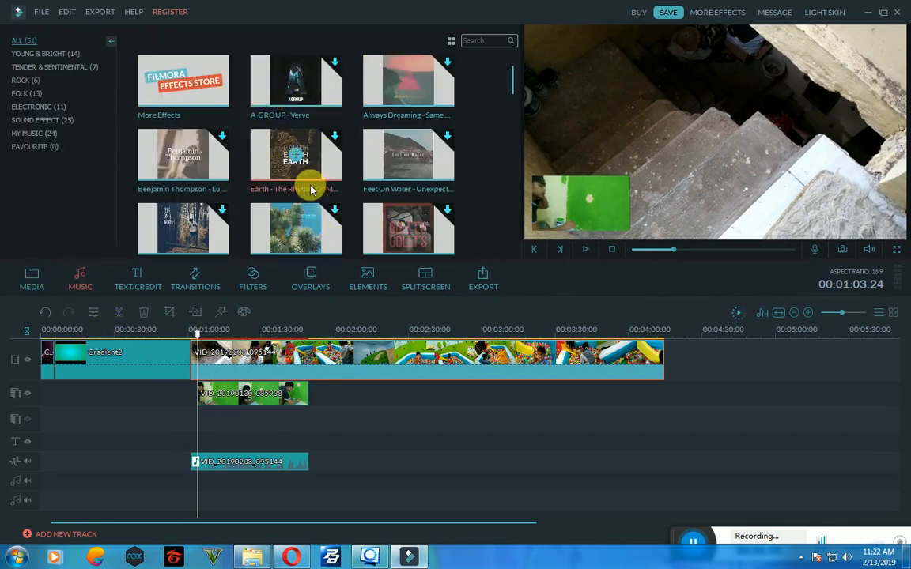
click(51, 138)
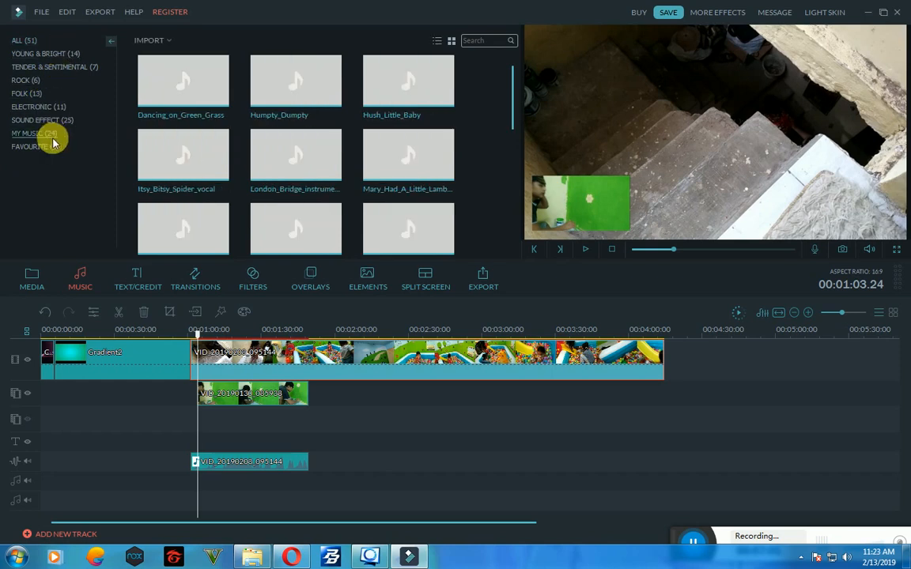
click(25, 41)
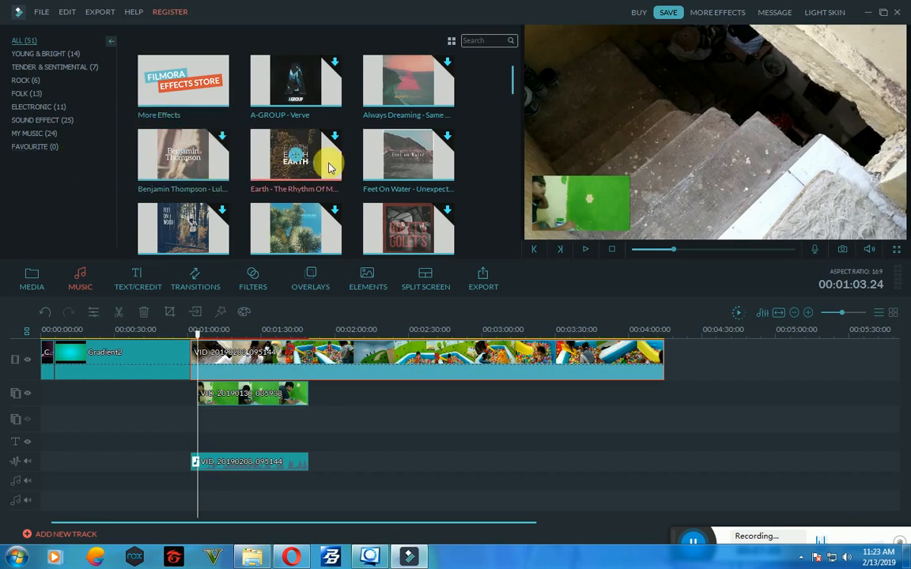
click(26, 136)
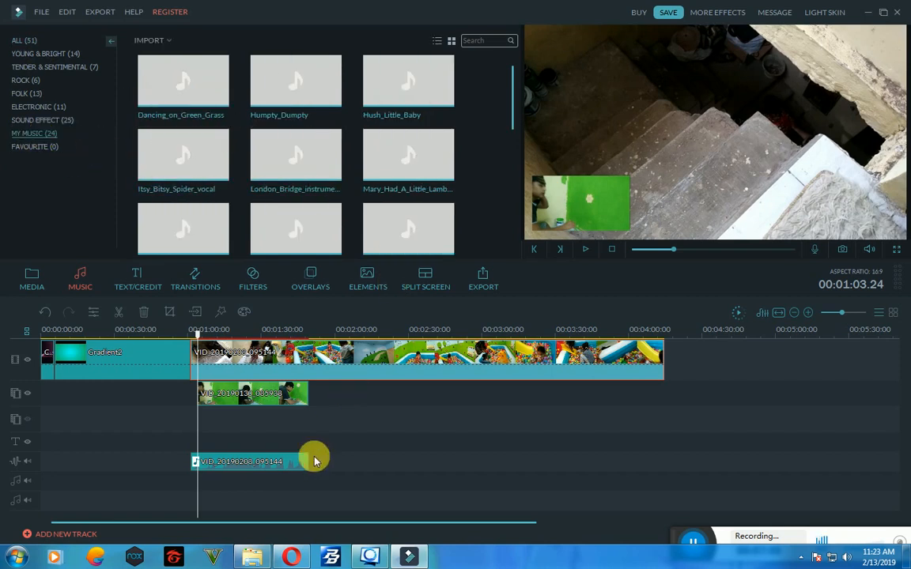
Switch to Windows Explorer and import After_School_Jamboree from the 123 > Musik folder into Filmora's My Music category
click(252, 557)
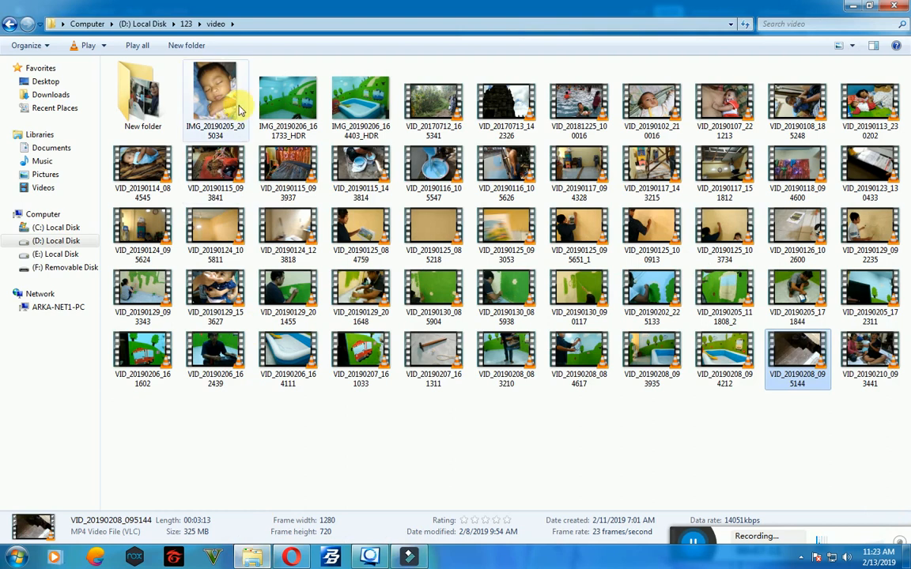
click(9, 25)
double_click(146, 95)
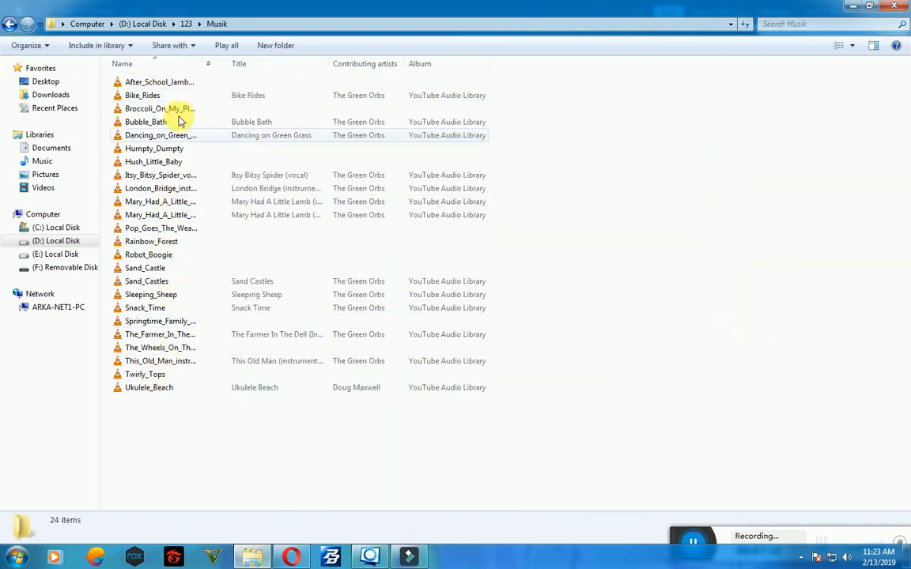
drag(178, 468, 260, 112)
click(150, 80)
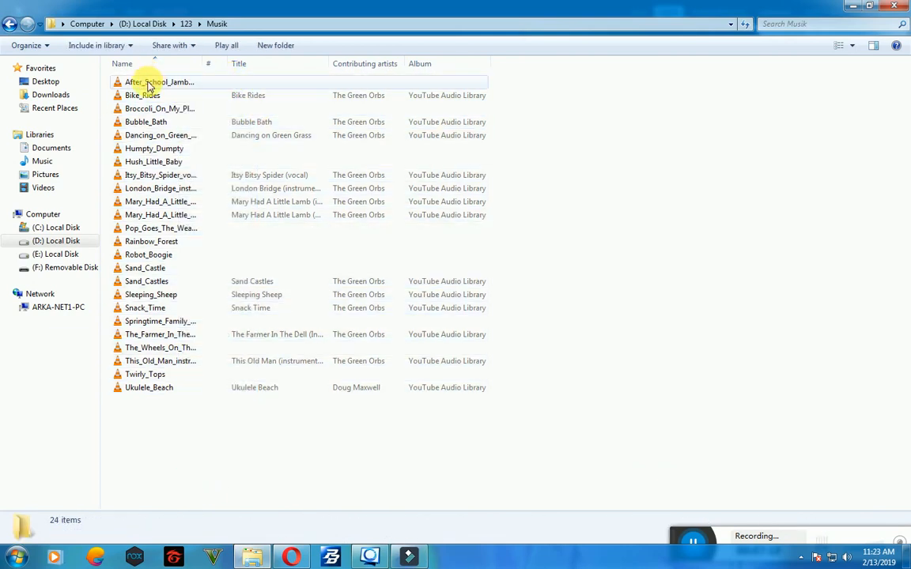
drag(148, 83, 343, 161)
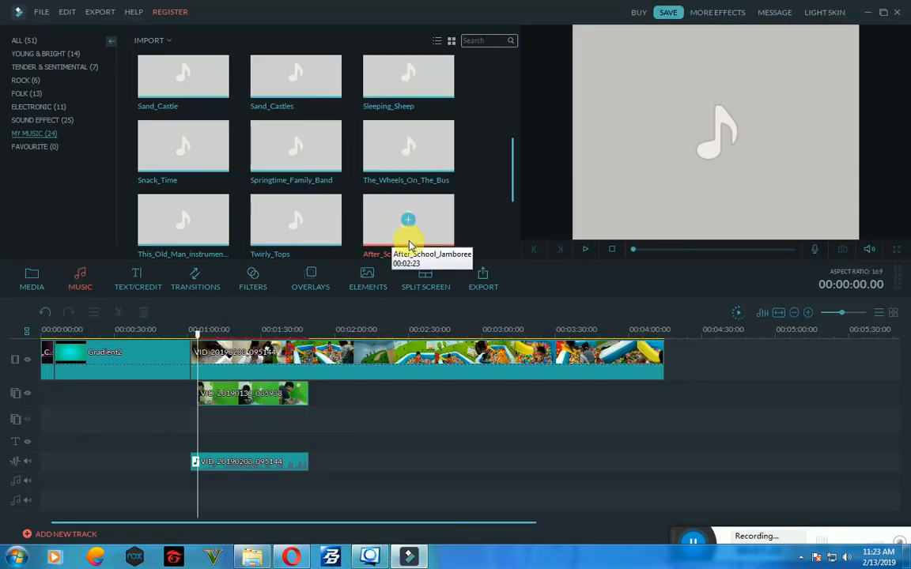
Play the imported After_School_Jamboree track for a few seconds and pause it
click(485, 239)
click(423, 227)
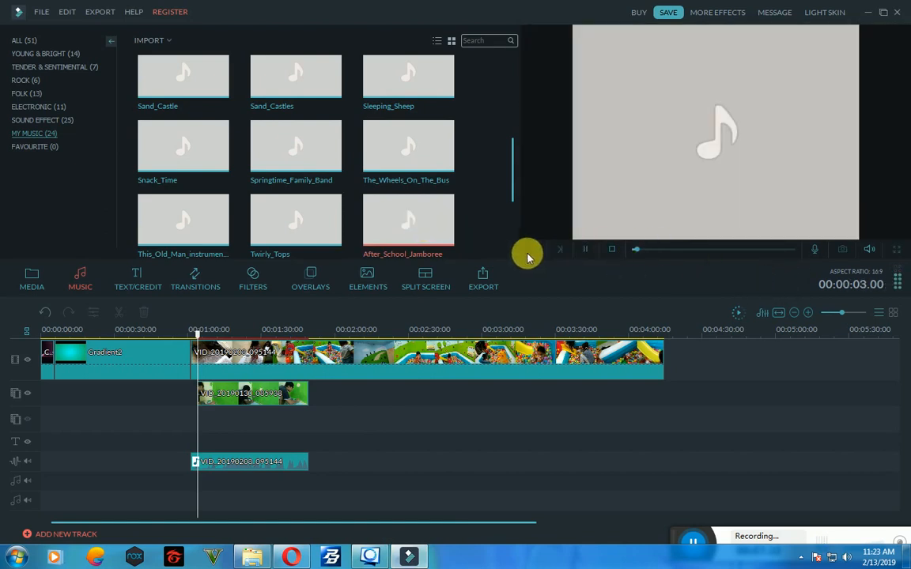
click(586, 249)
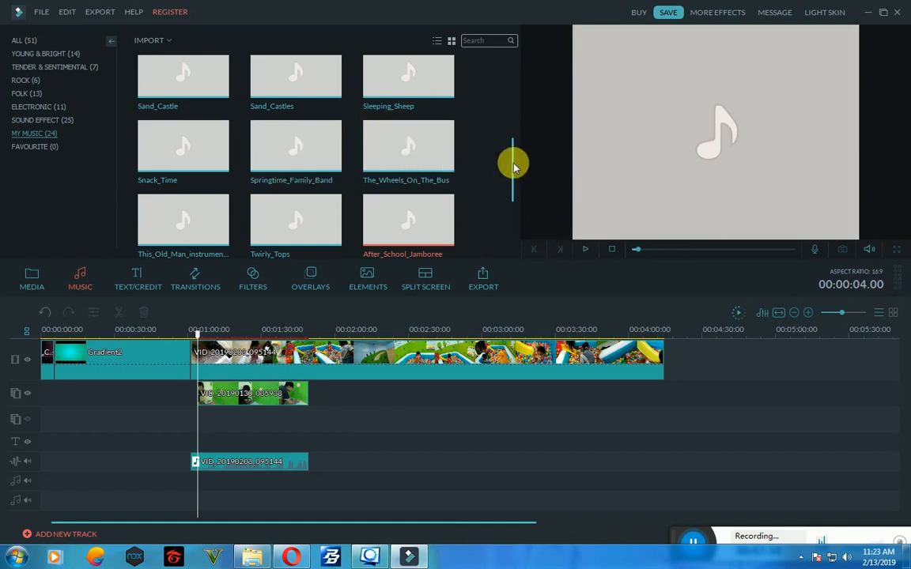
Preview Itsy_Bitsy_Spider_vocal from My Music and place it at the start of the first music track
drag(513, 158, 515, 71)
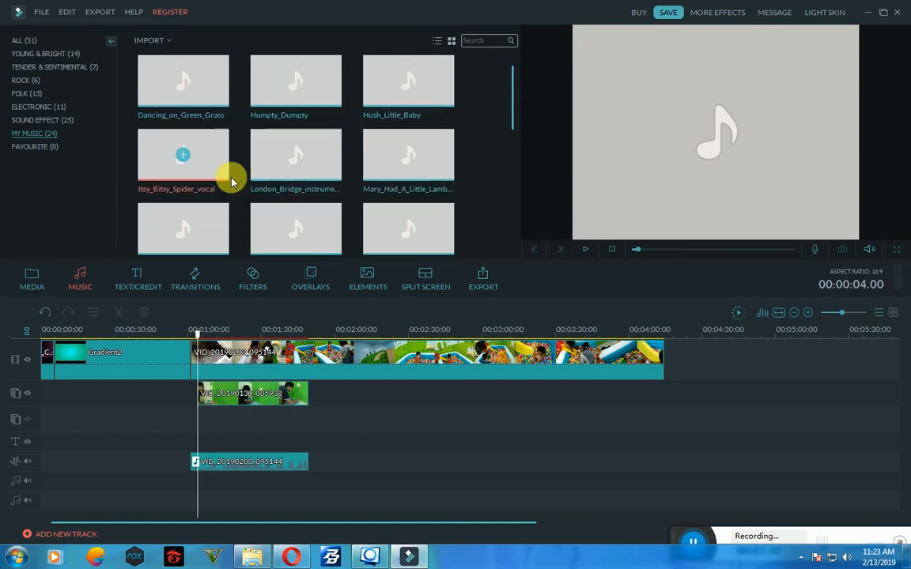
click(203, 177)
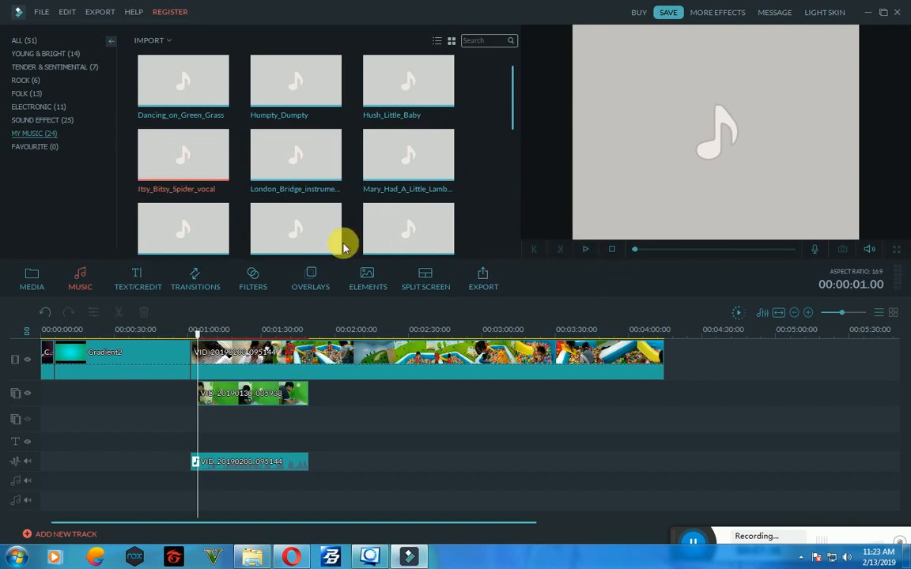
drag(215, 170, 41, 413)
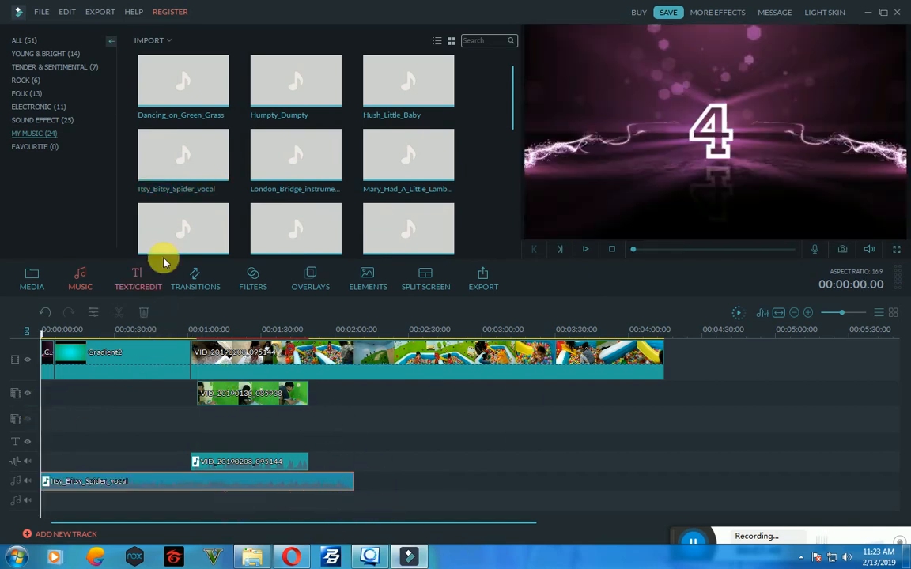
Browse the built-in music categories, download Low Tree - Up To The Mood from Folk, and add it at the start of the music track
click(45, 122)
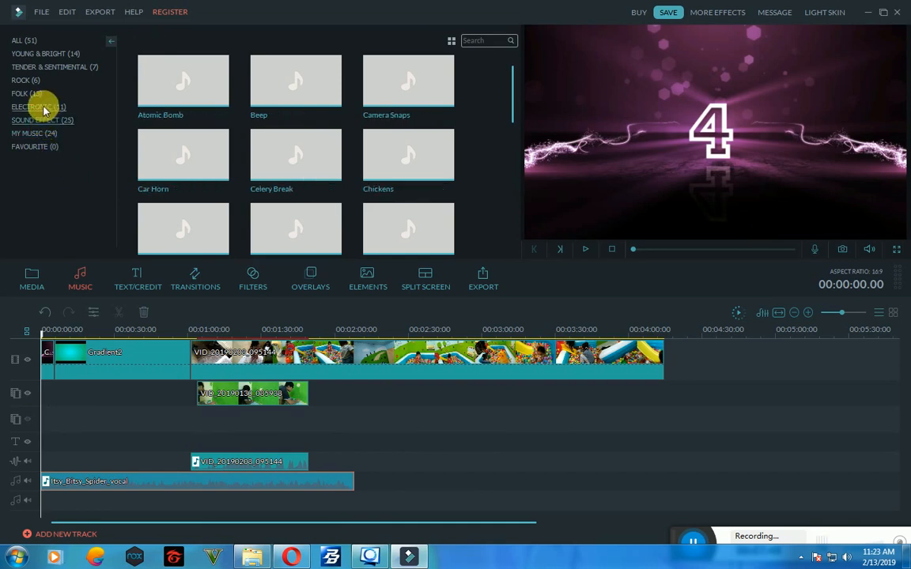
click(42, 105)
click(40, 95)
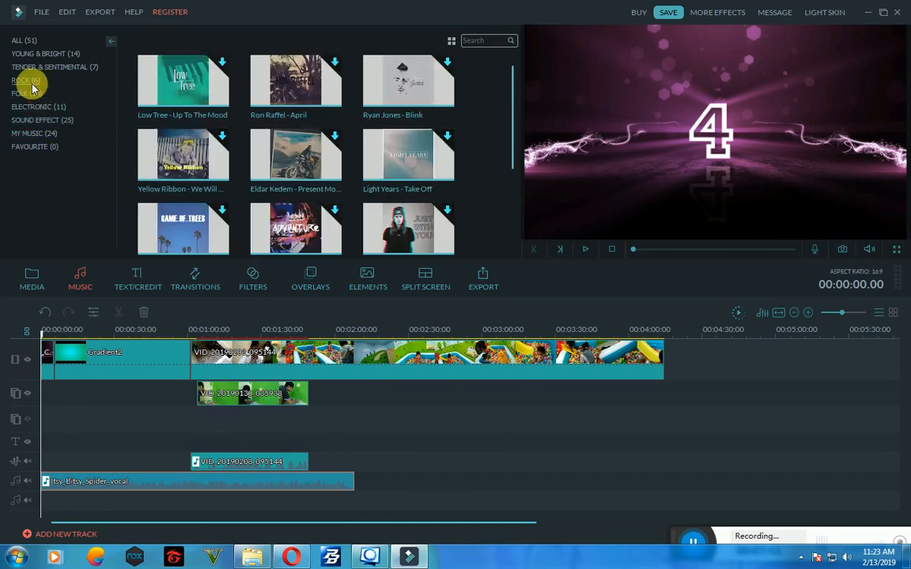
click(31, 83)
click(35, 95)
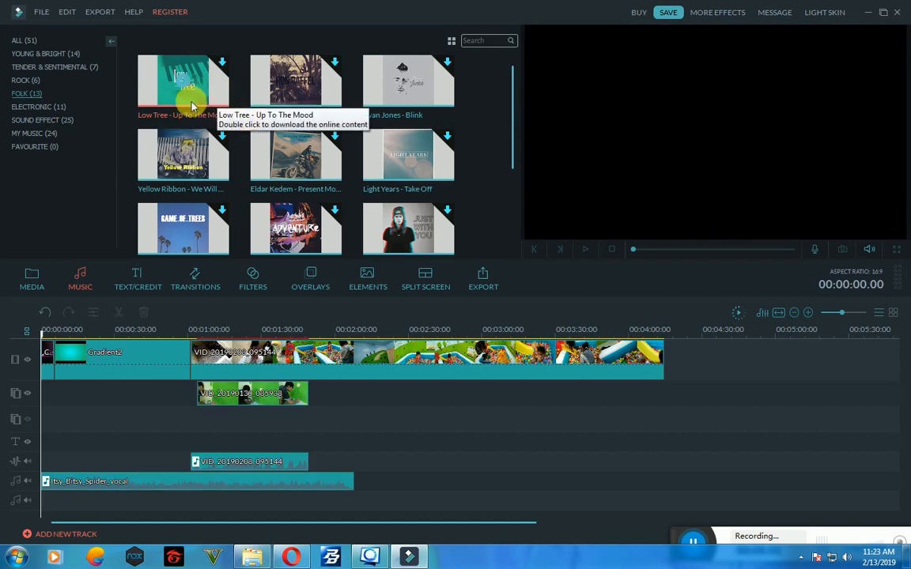
click(222, 64)
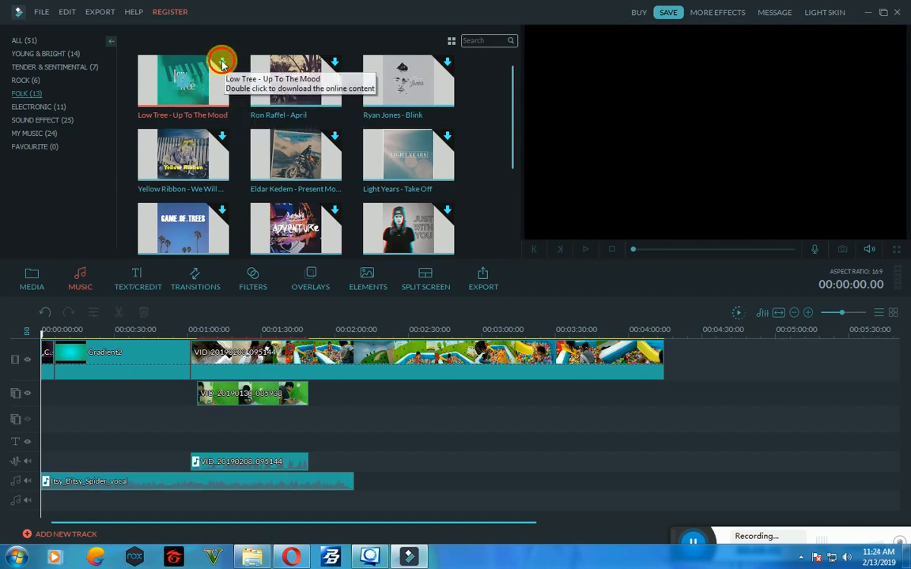
click(184, 85)
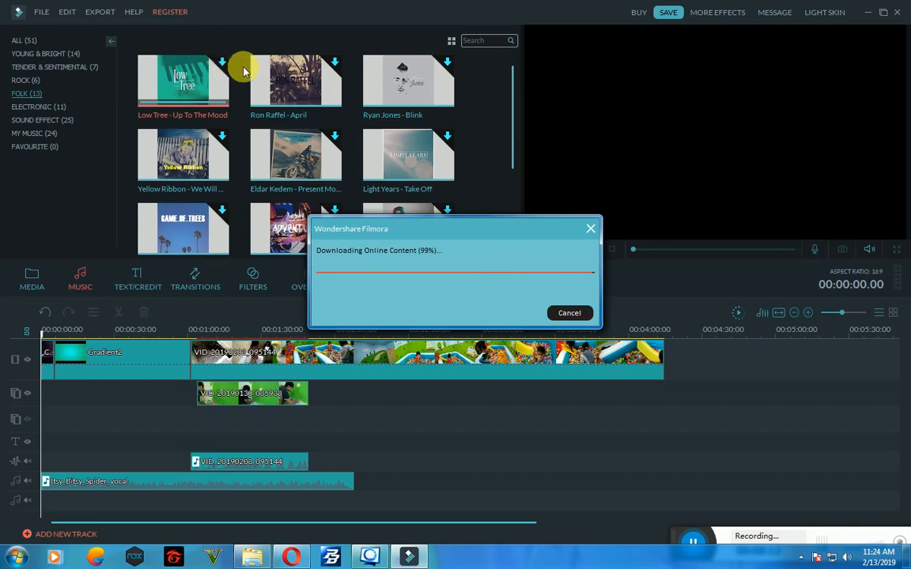
Examine the text and credit templates across the Custom, Opener, Titles, Lower 3rds and Sub Titles categories and the full list
click(136, 283)
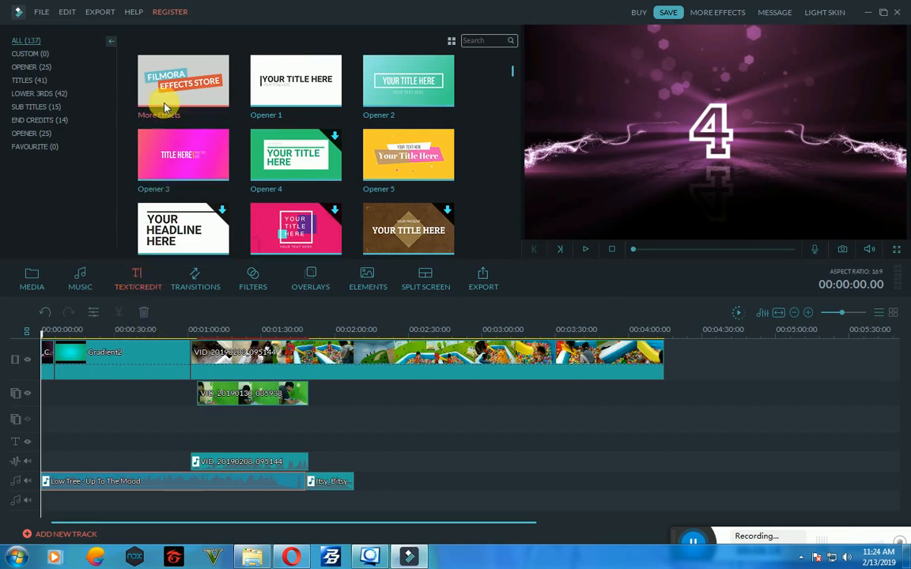
click(41, 53)
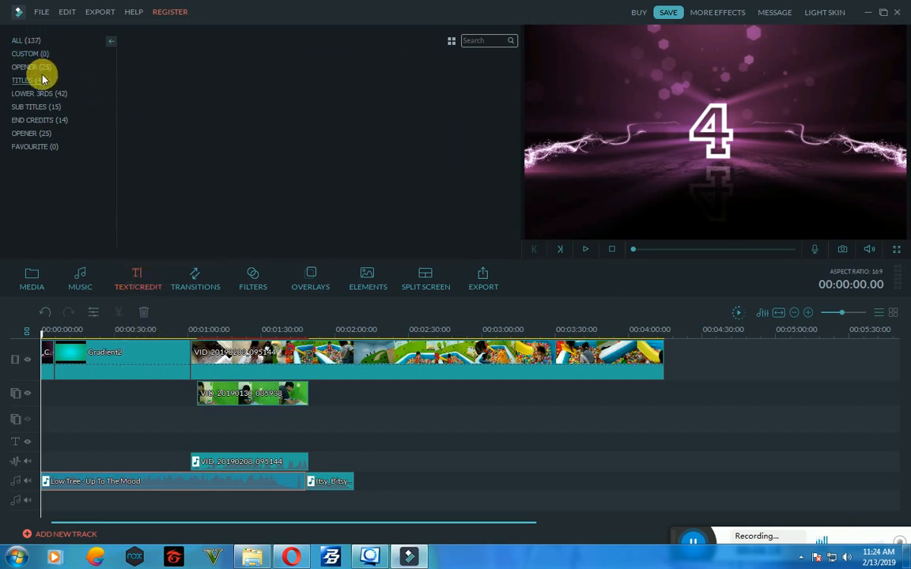
click(41, 80)
click(35, 93)
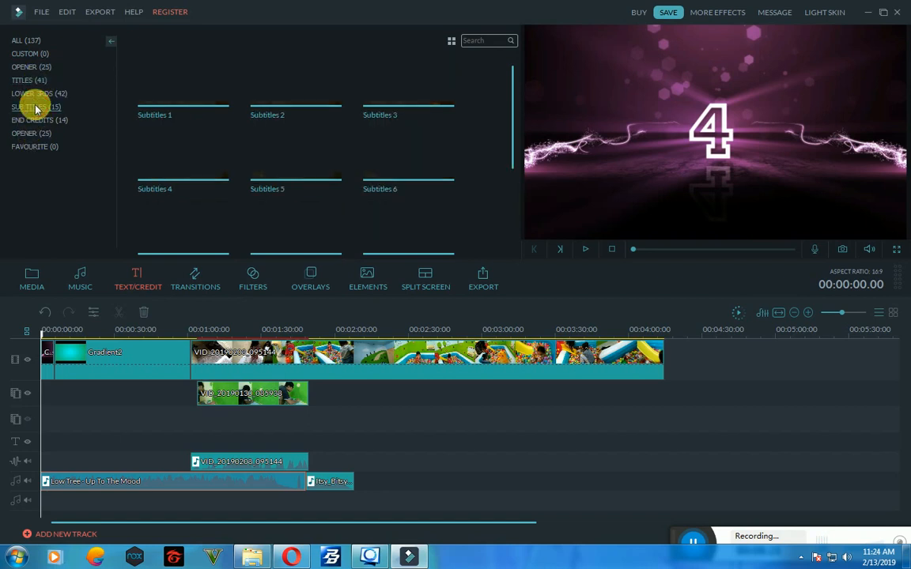
click(34, 83)
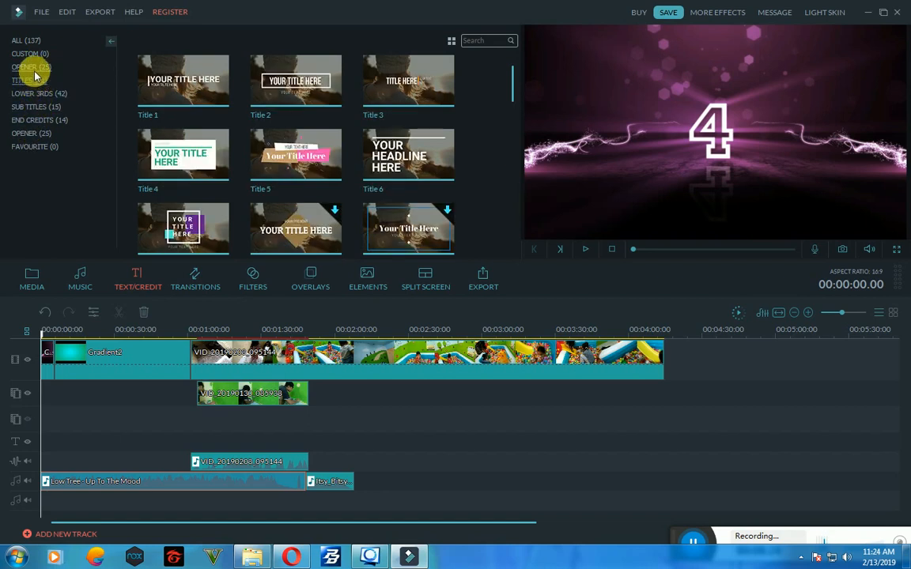
click(34, 67)
click(34, 55)
click(32, 43)
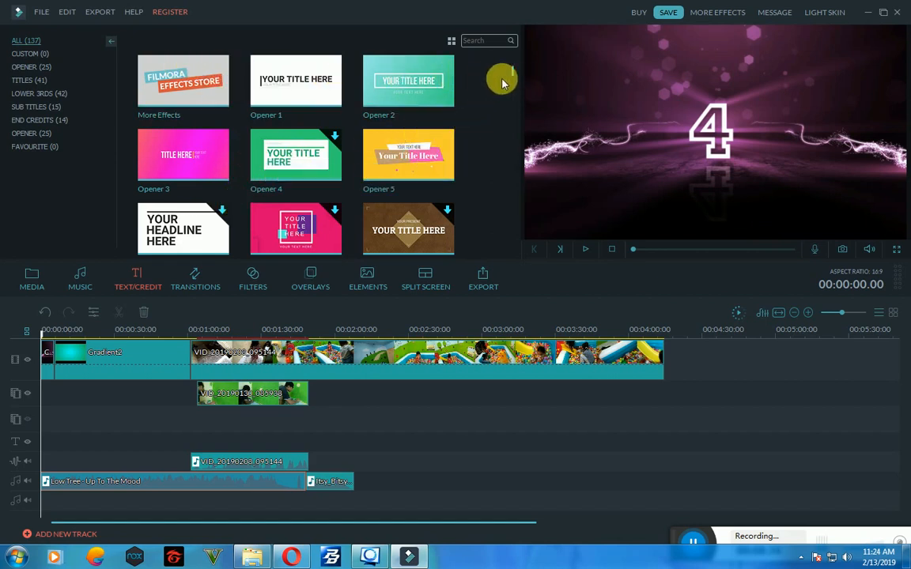
scroll(512, 80, down, 5)
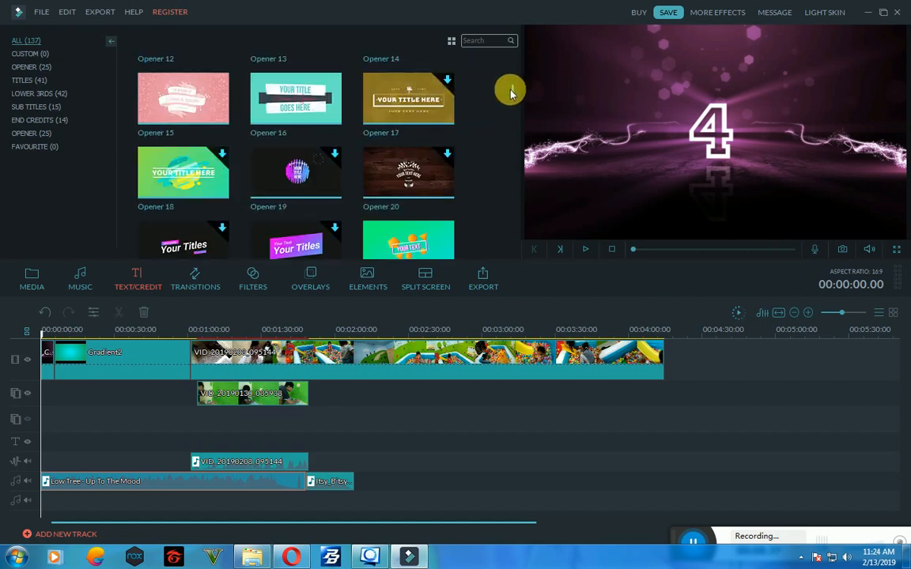
scroll(511, 93, up, 2)
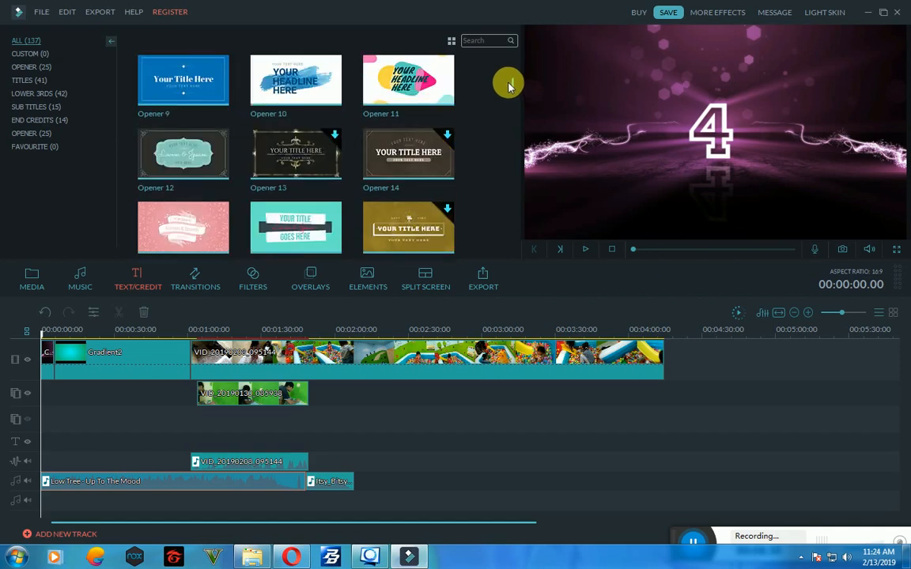
Delete the Gradient2 clip and insert the Opener 11 title between the countdown and the VID_20190208_095144 clip
click(446, 93)
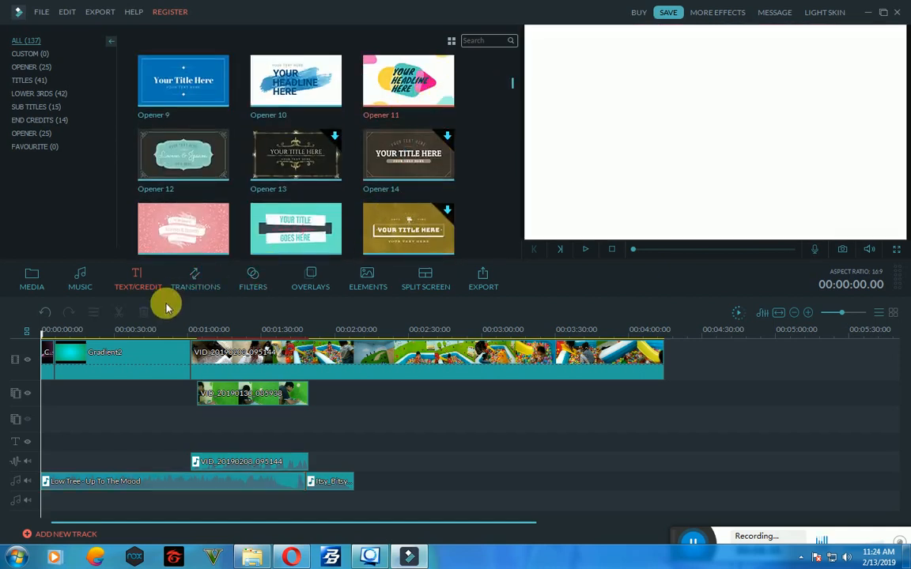
click(136, 359)
key(Delete)
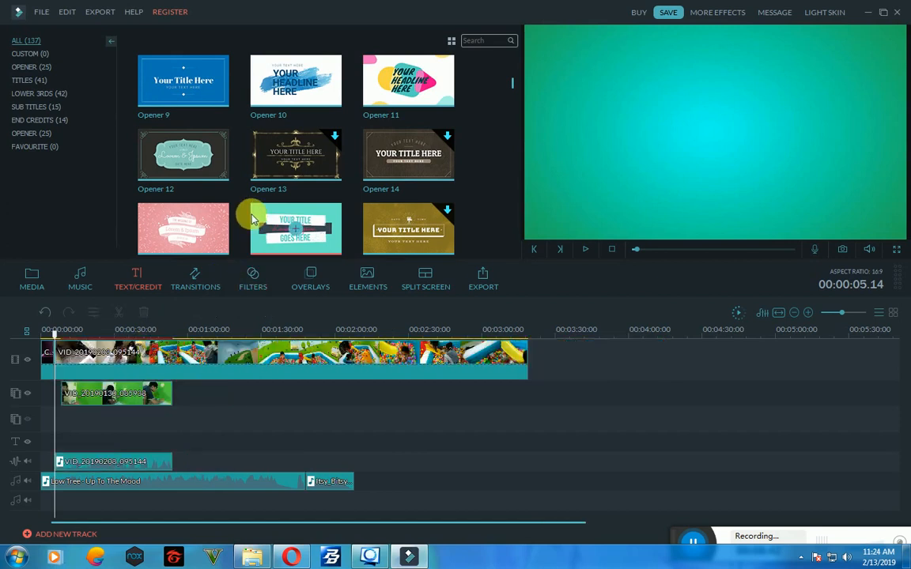
mouse_move(398, 113)
mouse_down()
mouse_move(312, 197)
mouse_move(93, 354)
mouse_move(52, 359)
mouse_up()
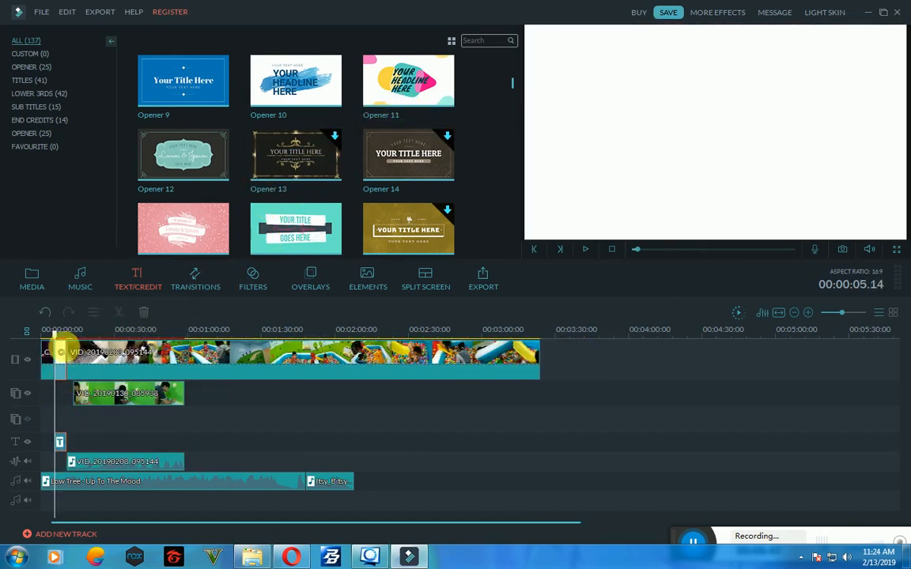
Open the Opener 11 title for text editing and replace the word YOUR with "Mandi"
click(60, 440)
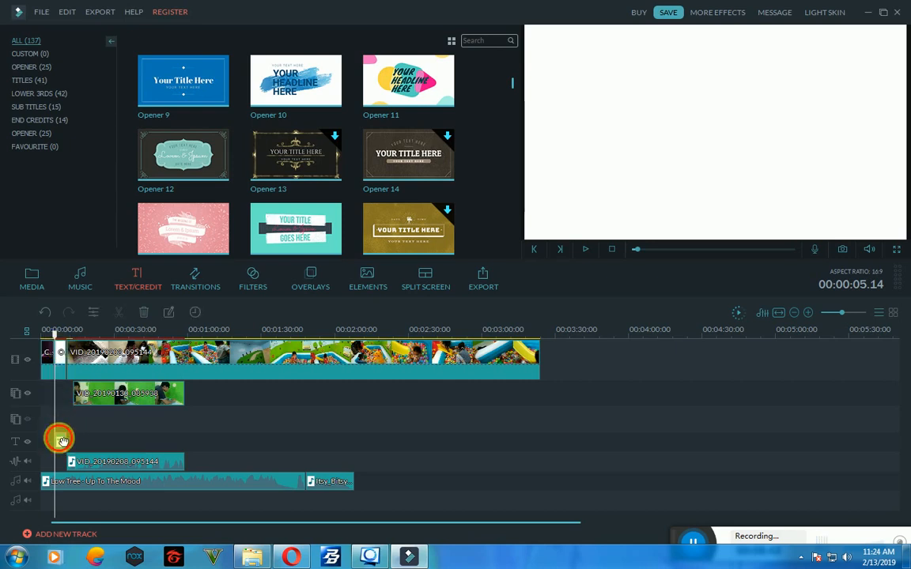
double_click(61, 440)
click(672, 116)
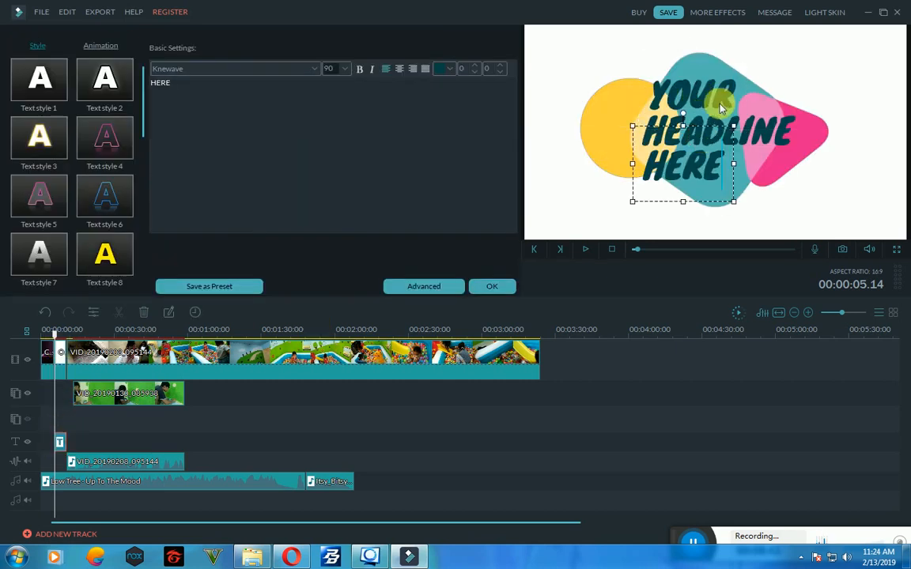
click(730, 79)
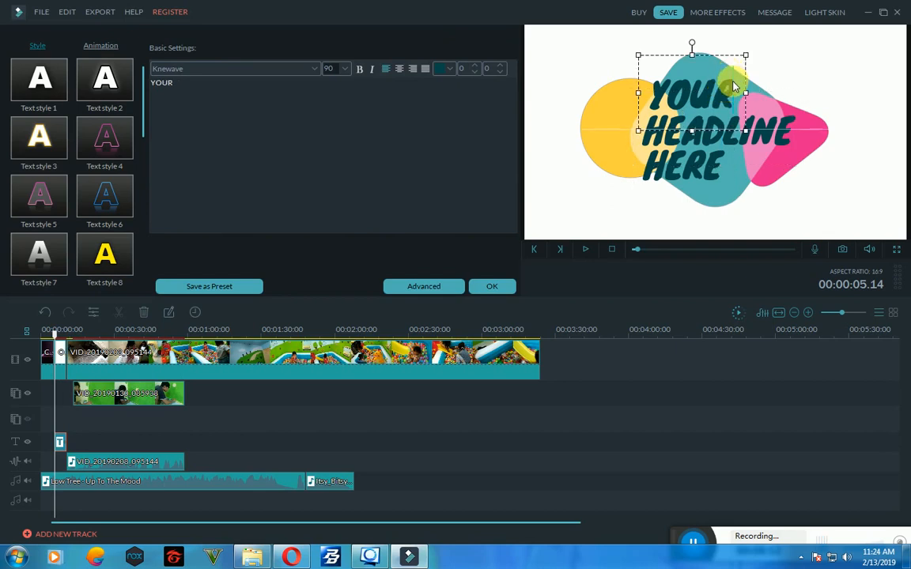
drag(734, 86, 641, 92)
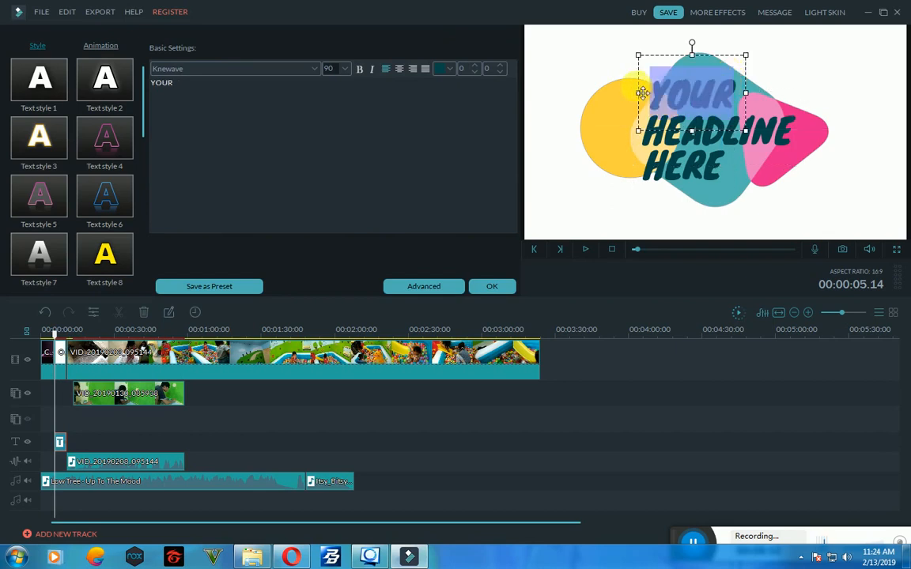
text(Mandi)
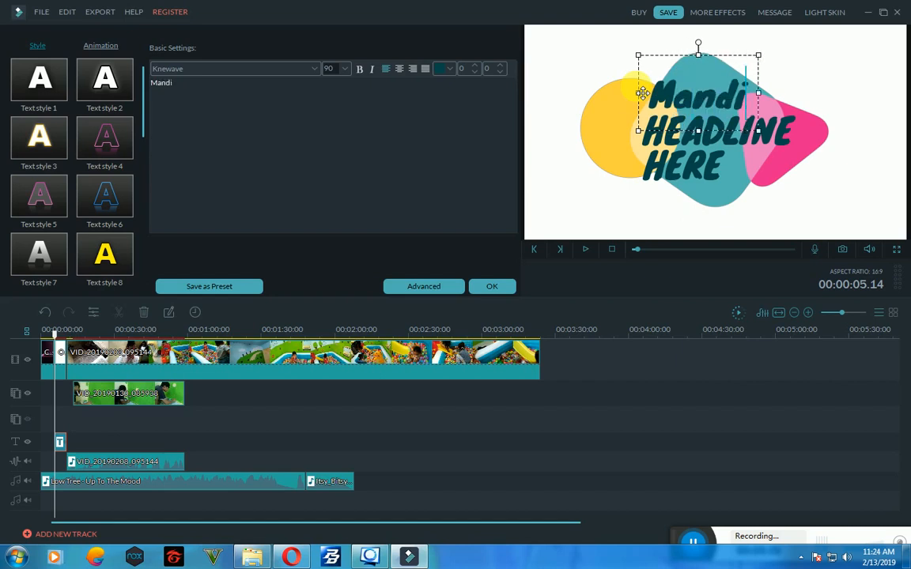
Replace the opener's HEADLINE line with "Bola" and its HERE line with "Di Rumah"
click(784, 134)
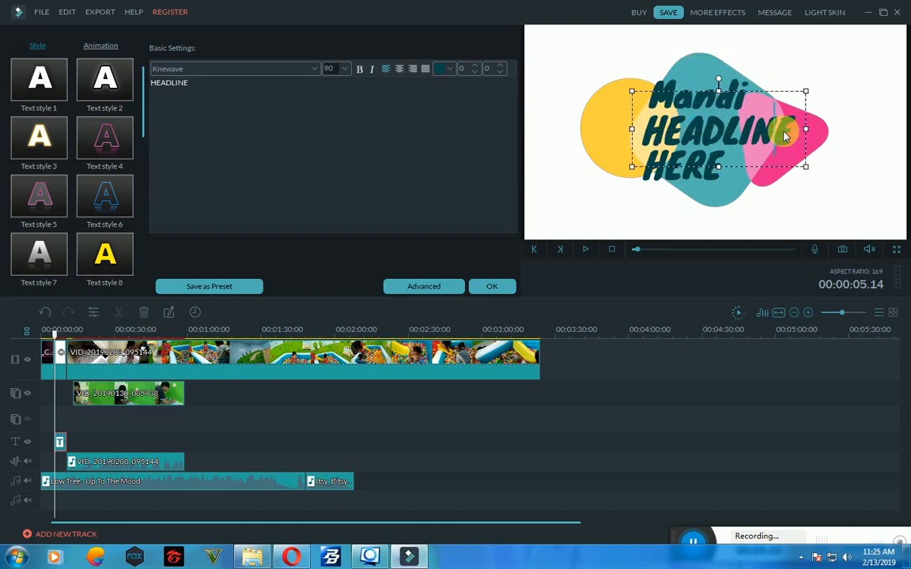
drag(793, 134, 657, 136)
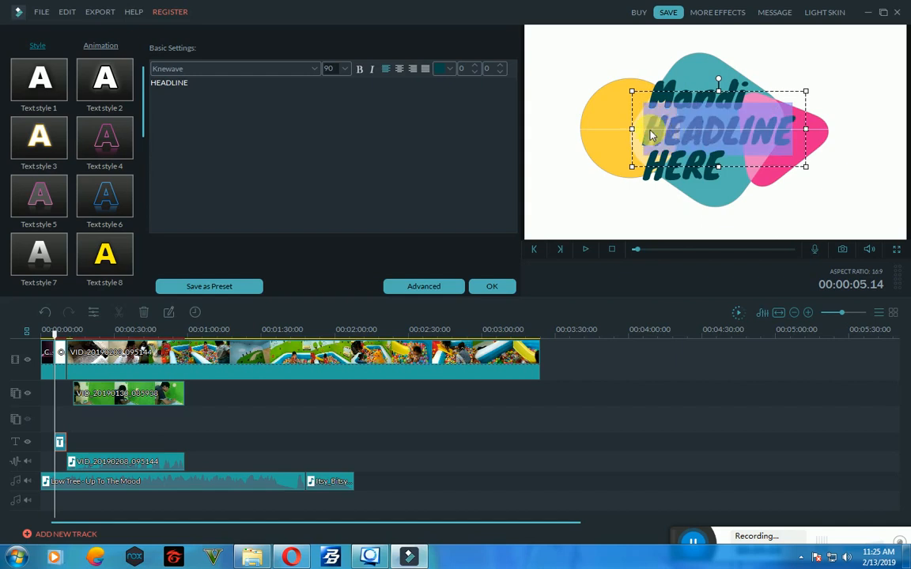
text(Bola)
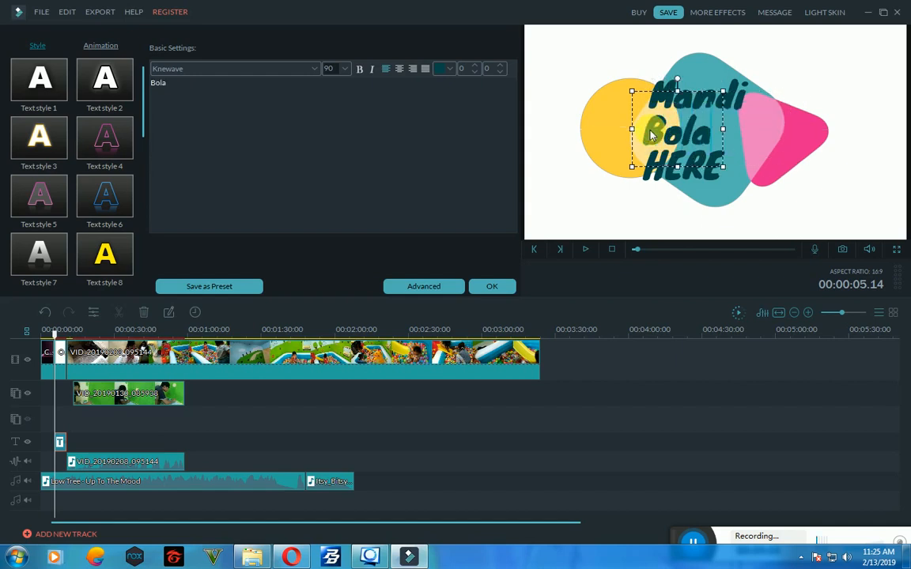
click(716, 181)
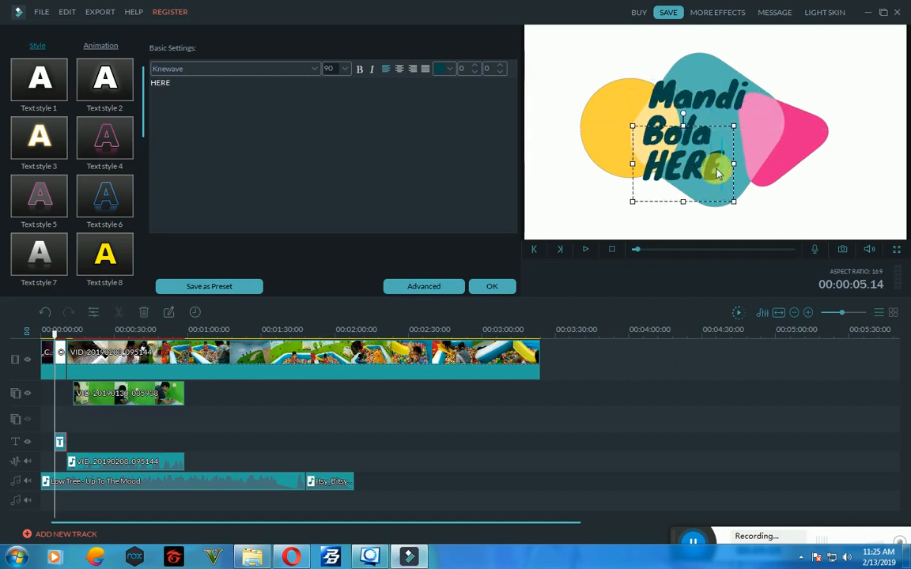
drag(718, 174, 646, 181)
text(D)
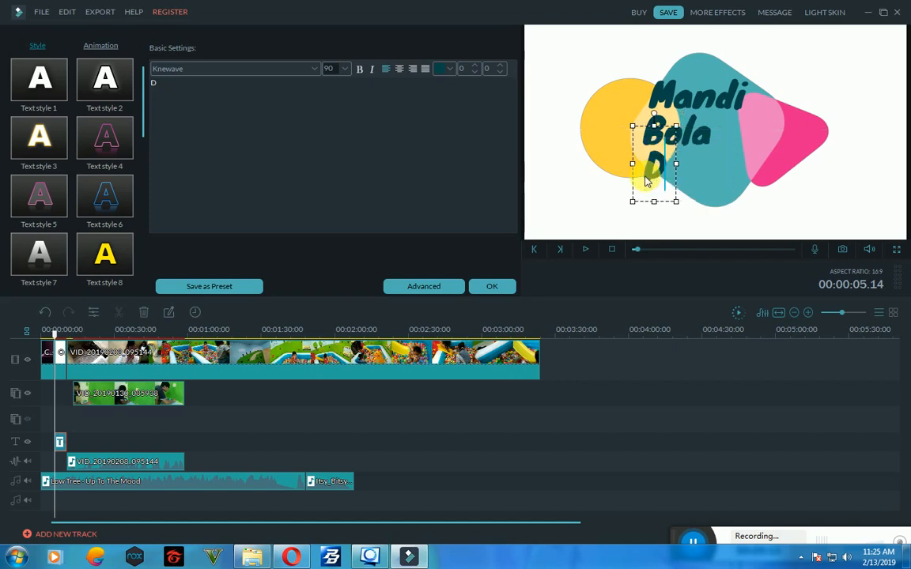
text(i Rumah)
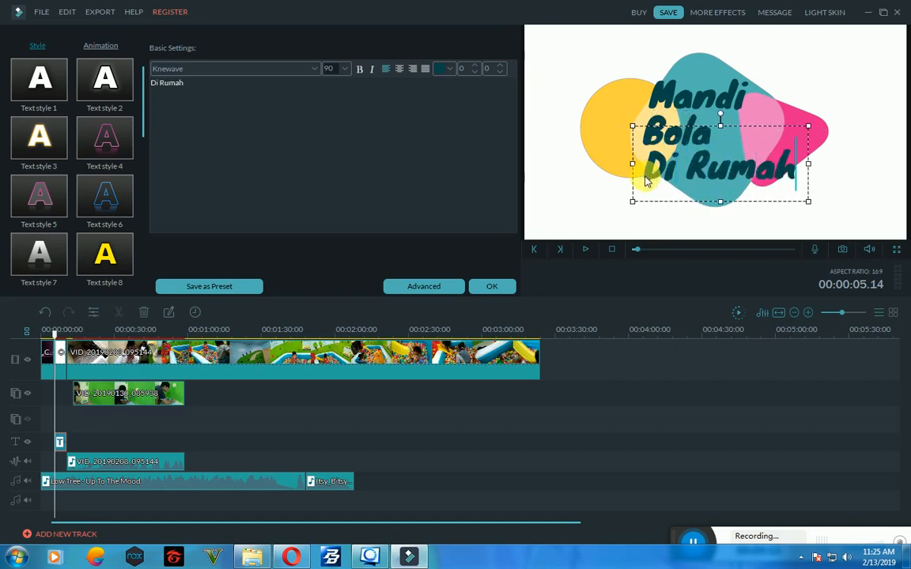
Accept the title text and play the project from the start until just past the opener
click(39, 329)
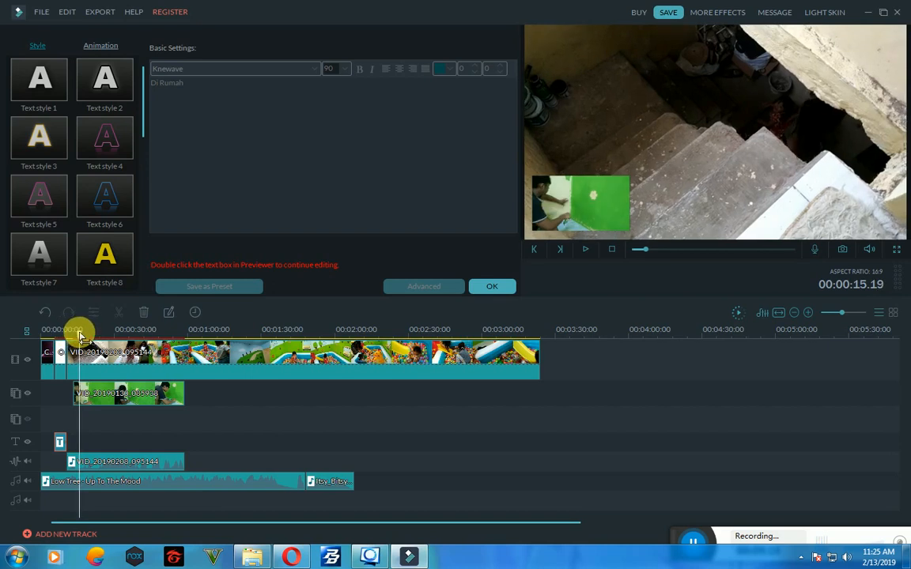
drag(78, 330, 41, 332)
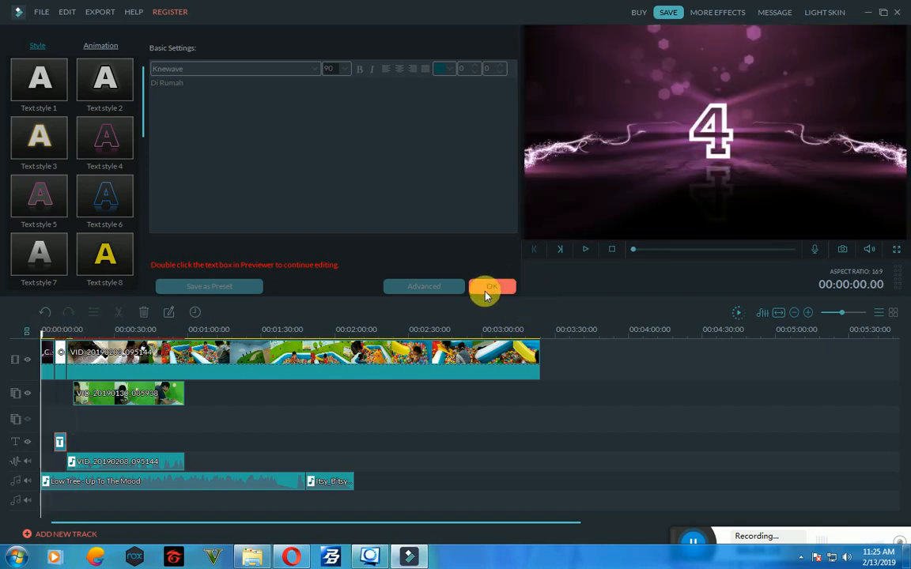
click(489, 288)
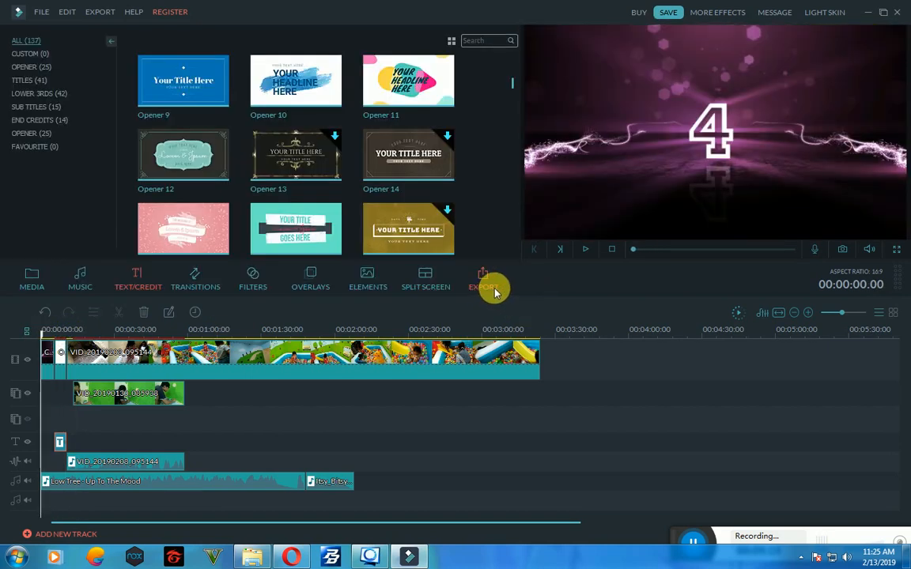
click(586, 251)
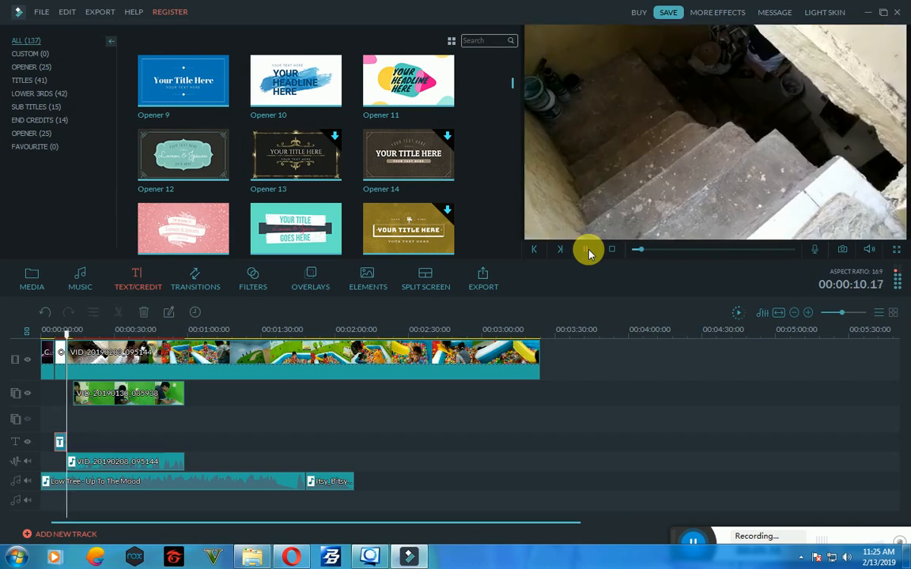
click(587, 251)
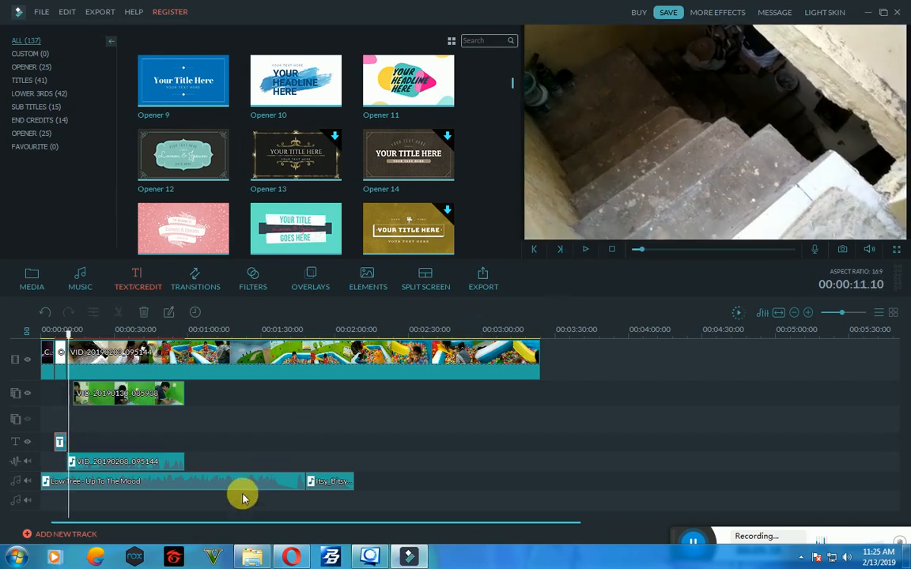
Delete the Low Tree - Up To The Mood and Itsy Bitsy Spider clips from the music track
key(Delete)
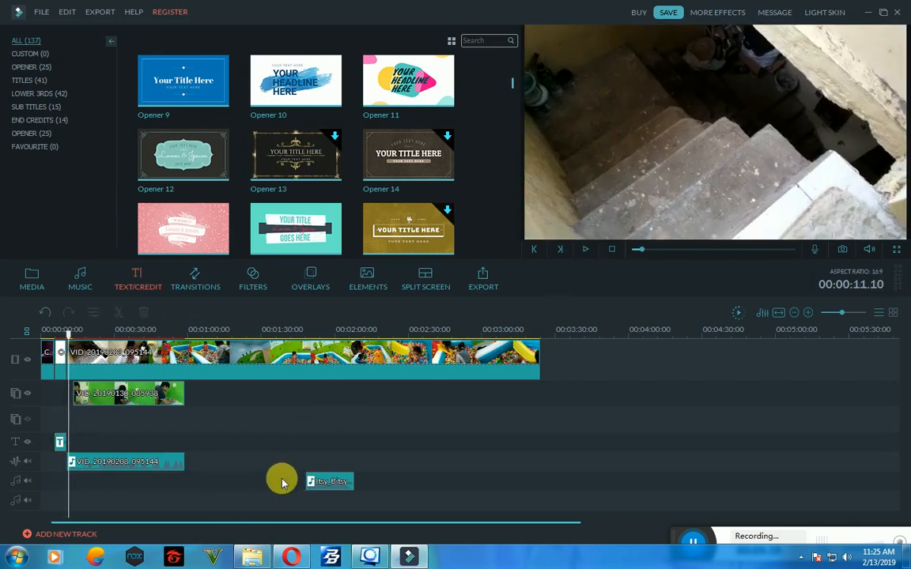
click(324, 482)
drag(337, 486, 286, 484)
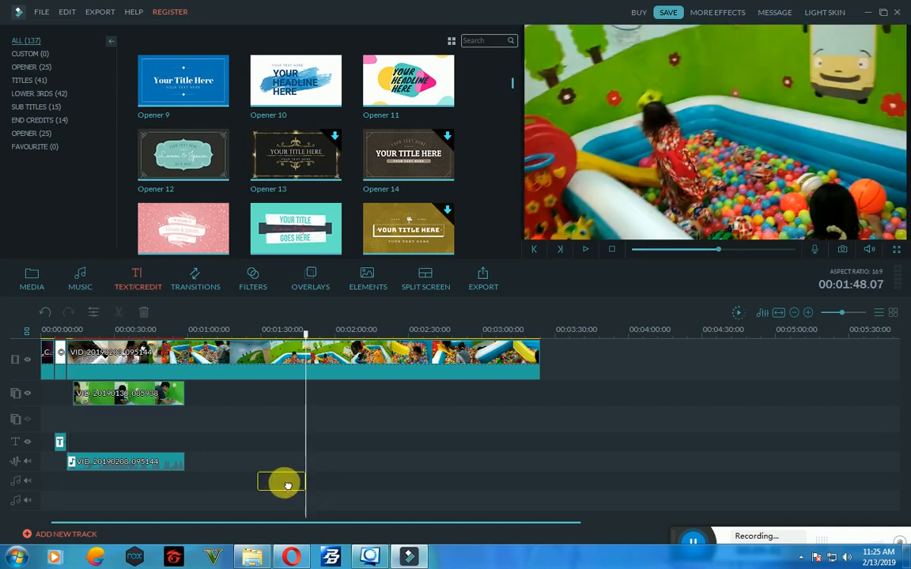
key(Delete)
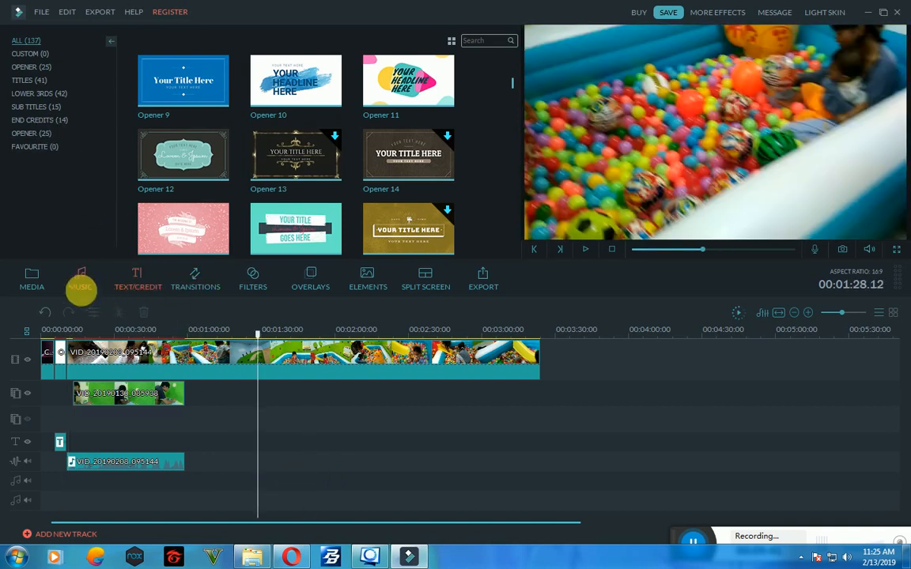
Add Itsy_Bitsy_Spider_vocal from My Music at the start of the first music track
click(79, 281)
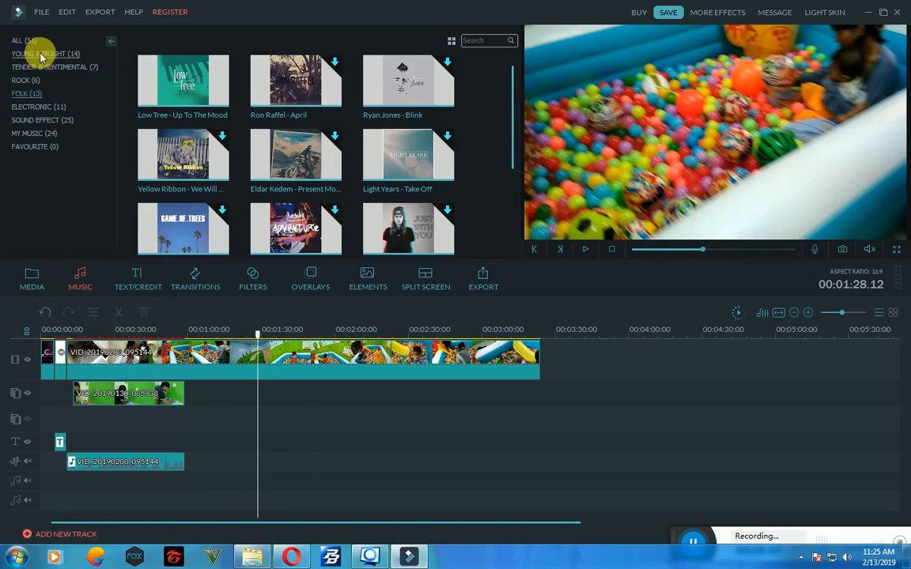
click(36, 132)
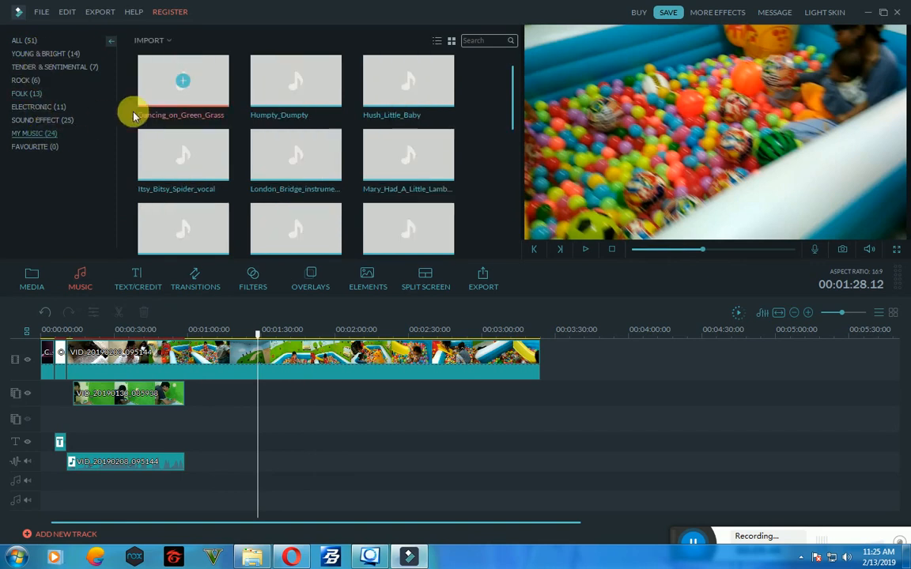
click(212, 175)
drag(217, 242, 40, 481)
drag(154, 161, 46, 479)
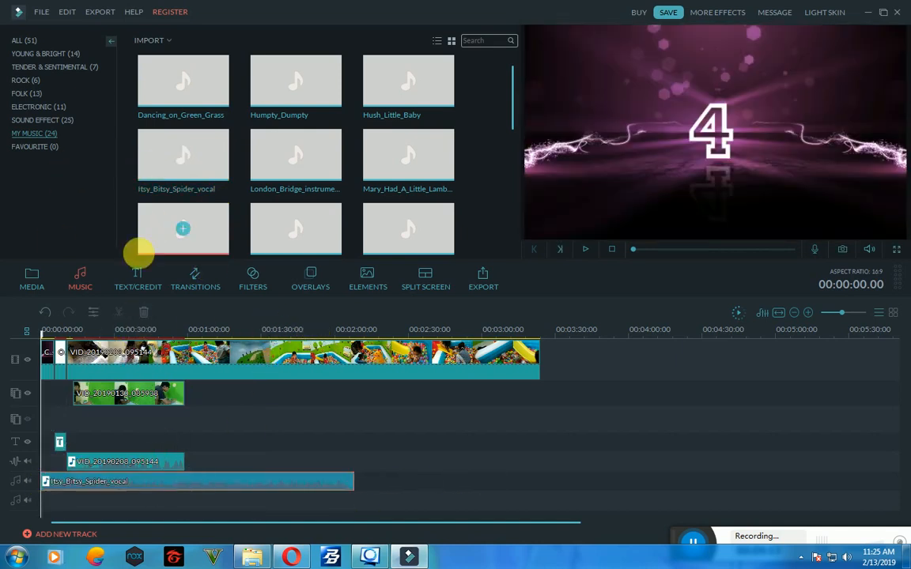
Reopen the opener title's text settings, look through the available fonts and close the settings
double_click(61, 441)
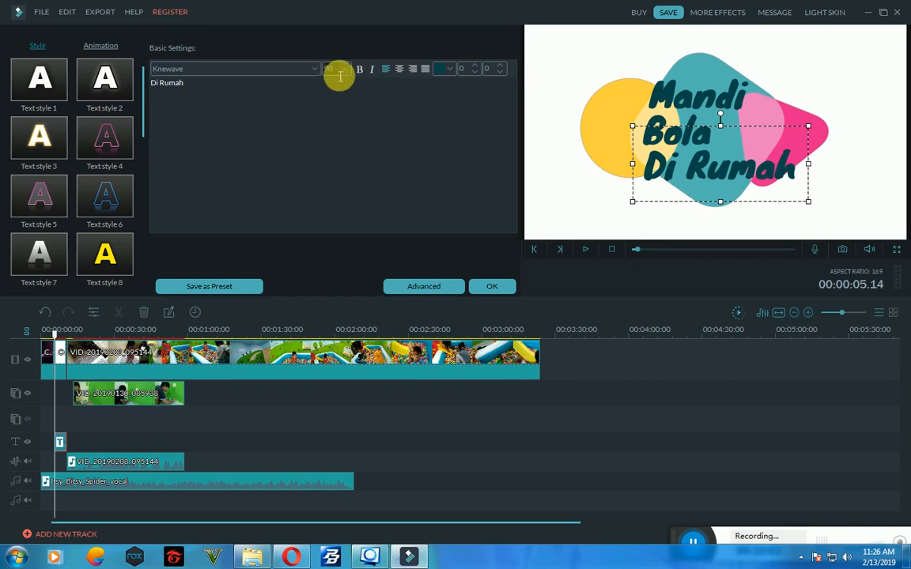
click(313, 71)
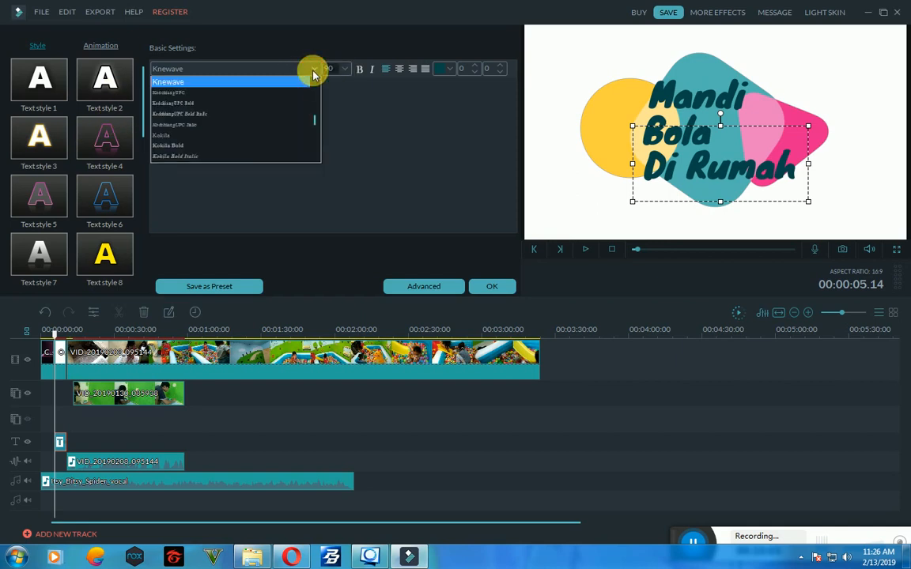
click(313, 72)
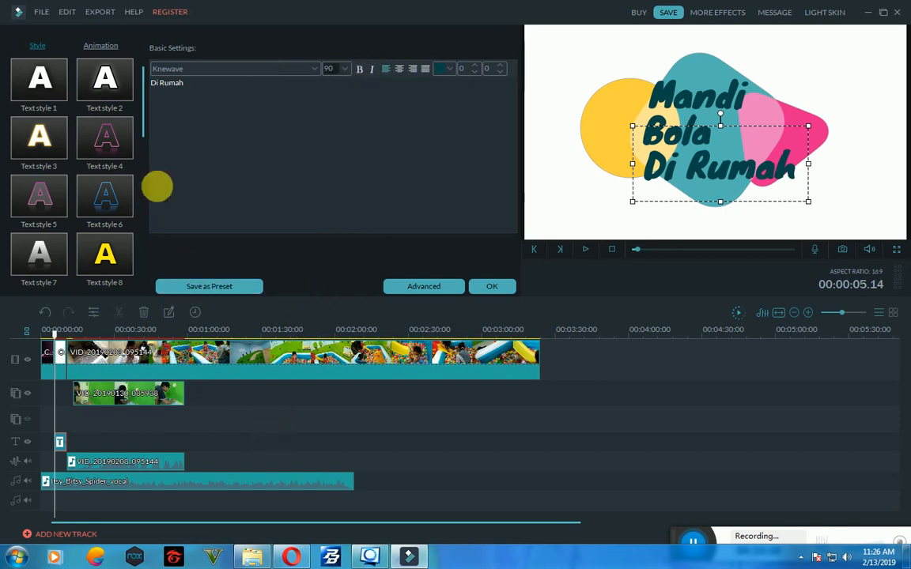
click(494, 290)
Examine the text templates in the Custom, Titles, Lower 3rds, Sub Titles and End Credits categories
click(142, 283)
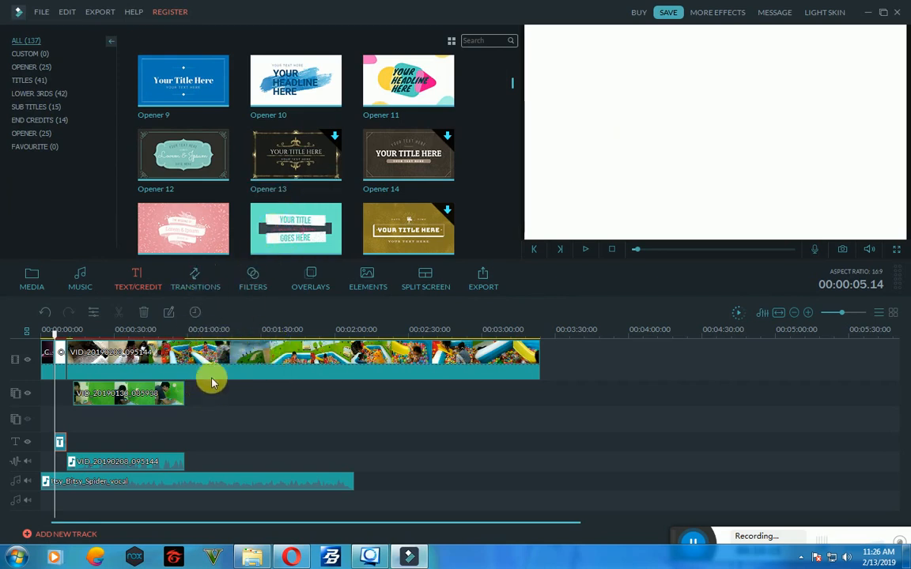
click(37, 57)
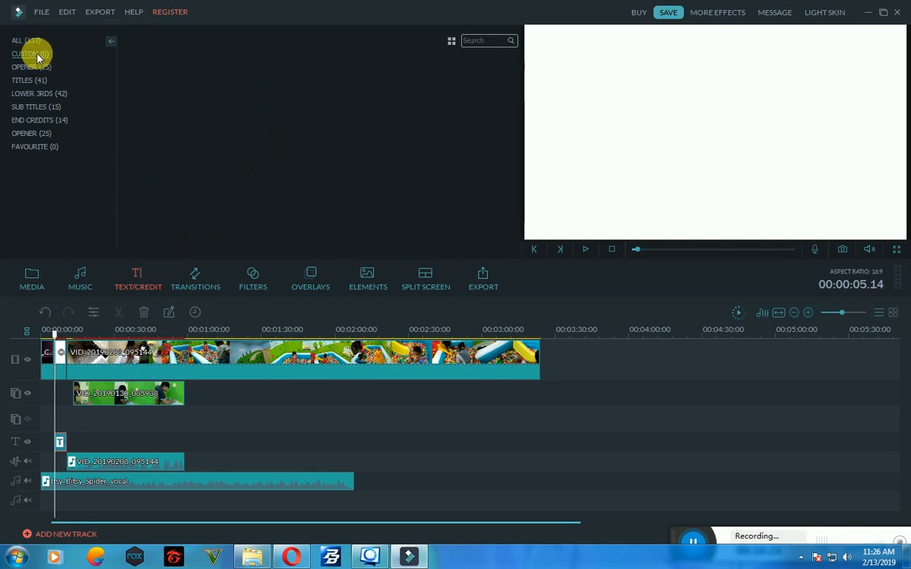
click(34, 41)
click(39, 79)
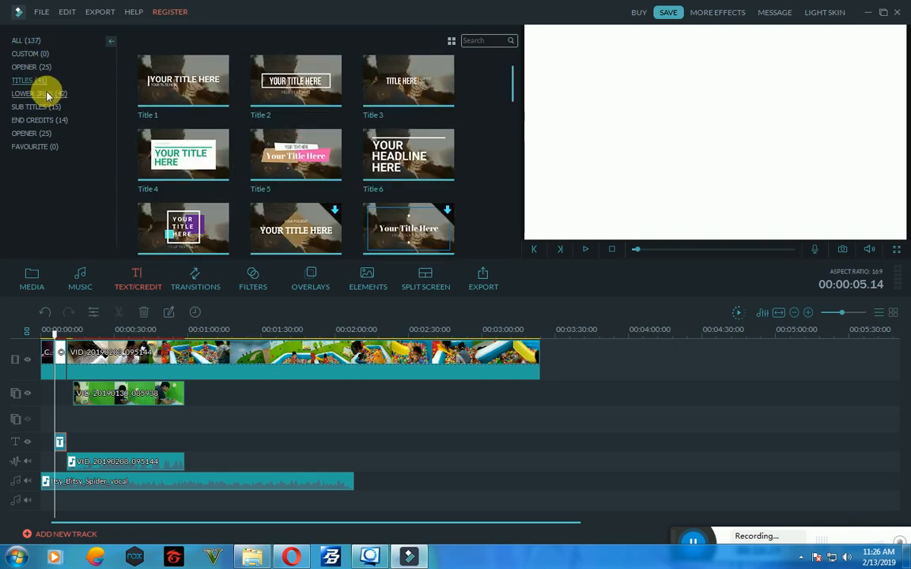
click(46, 94)
click(46, 105)
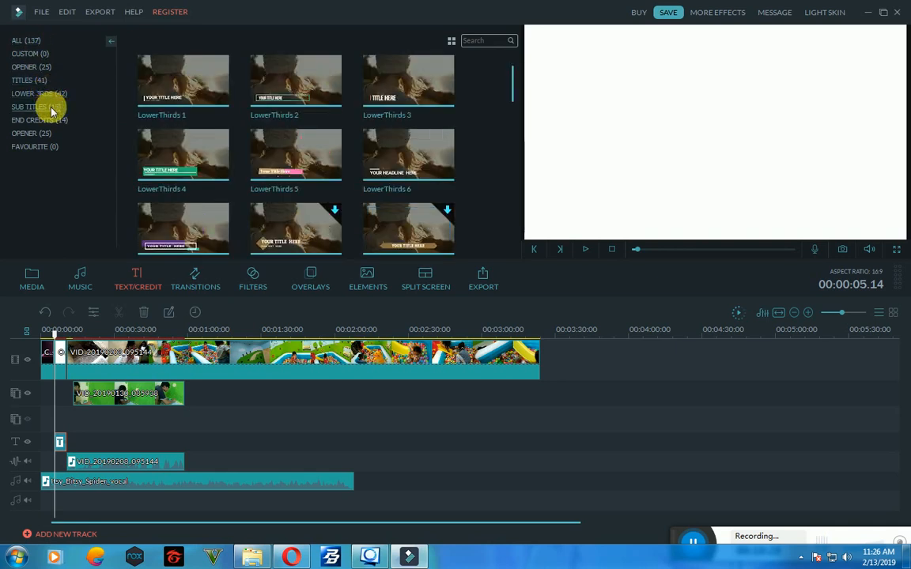
click(53, 95)
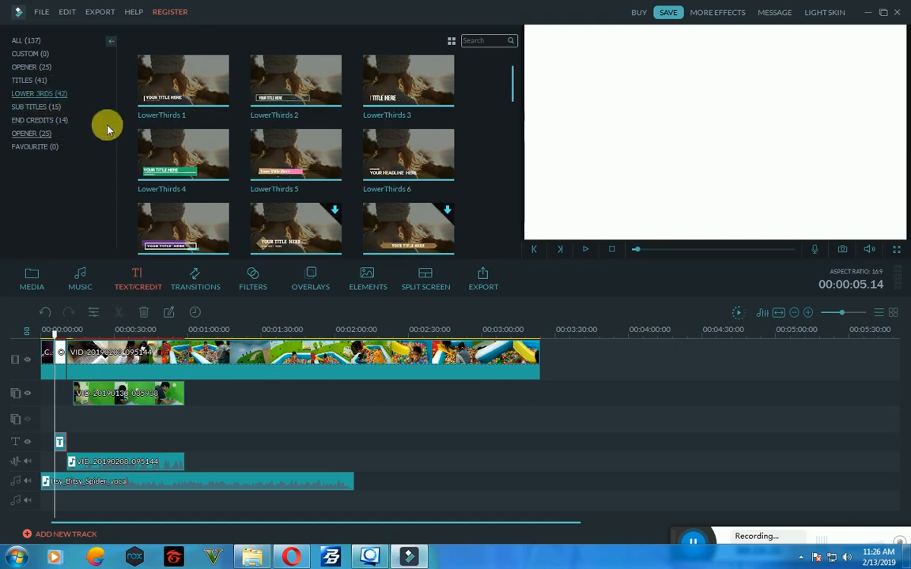
drag(512, 81, 509, 250)
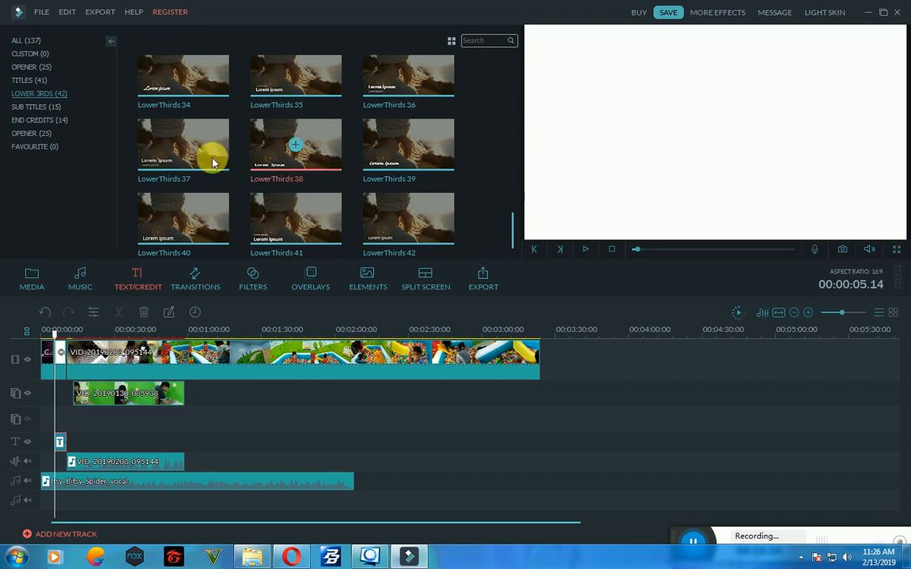
click(24, 122)
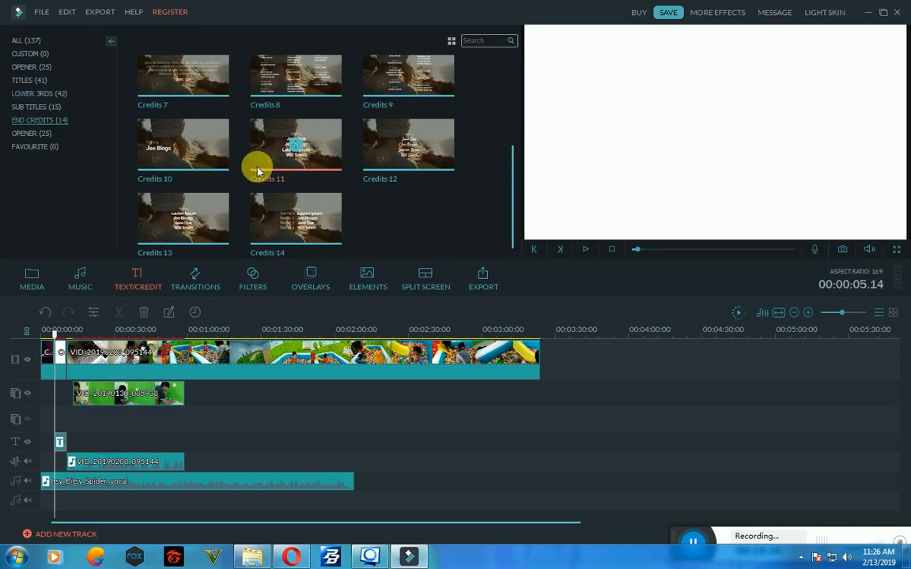
Add the Credits 10 template to the text track at about 15 seconds and preview it over the video
scroll(259, 167, up, 3)
scroll(261, 169, down, 3)
scroll(264, 179, up, 3)
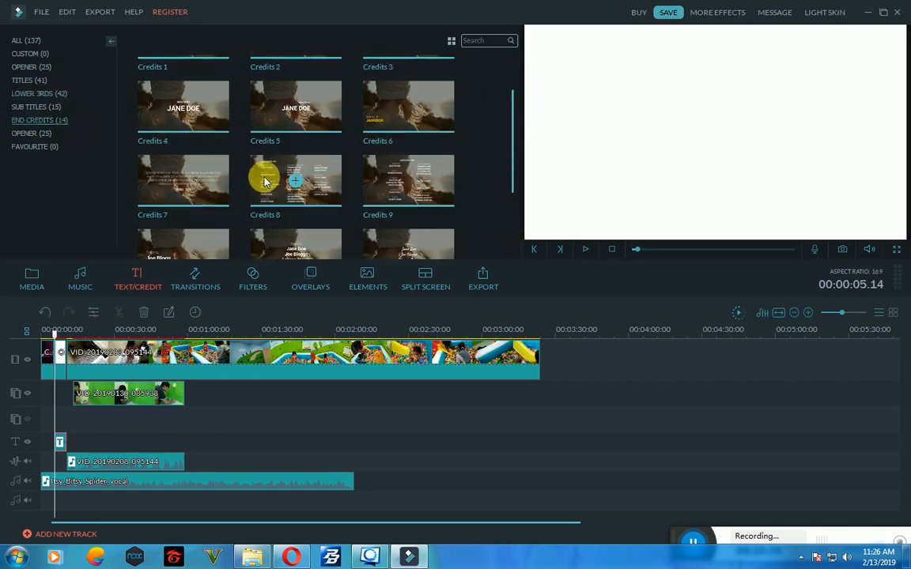
scroll(190, 201, down, 3)
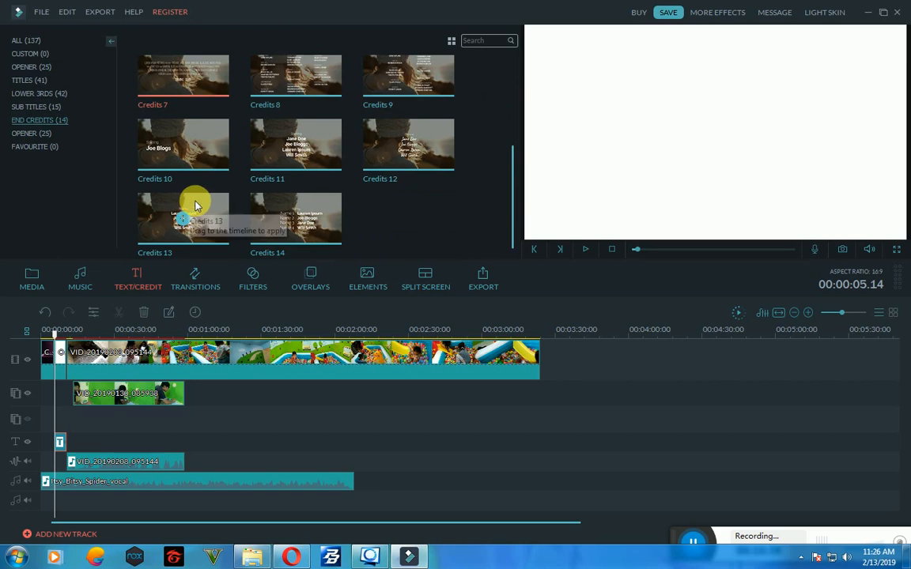
click(204, 159)
drag(182, 354, 102, 455)
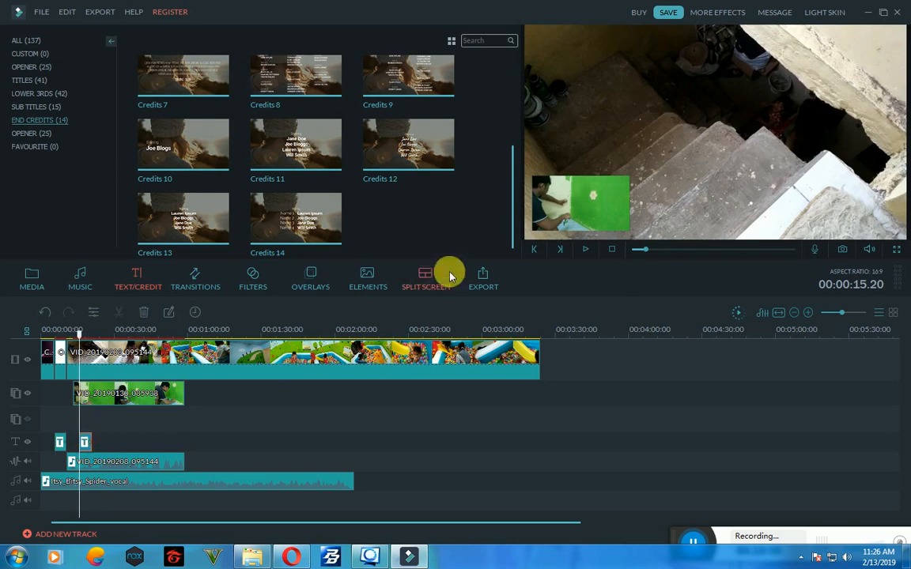
click(585, 249)
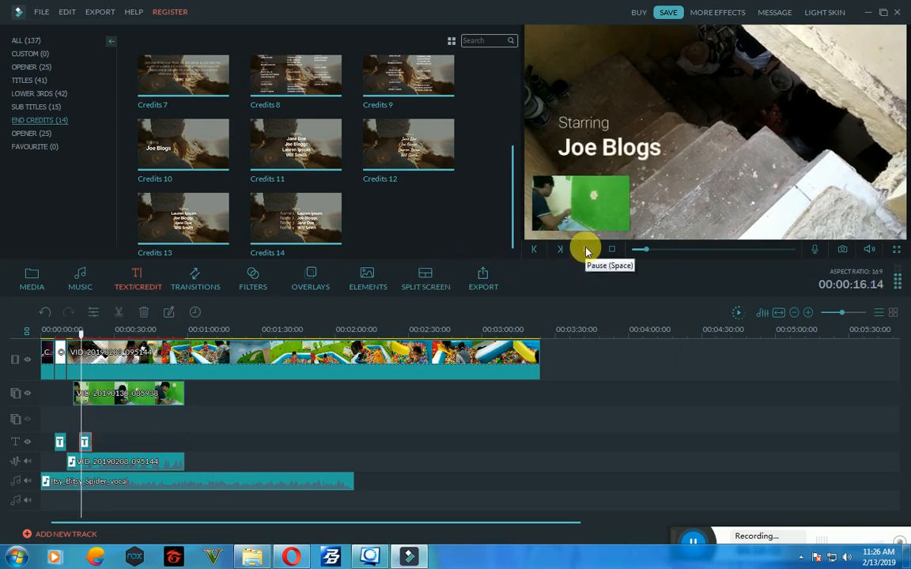
click(586, 249)
Open the Credits 10 title's text settings, delete the title from the text track and close the settings
double_click(595, 127)
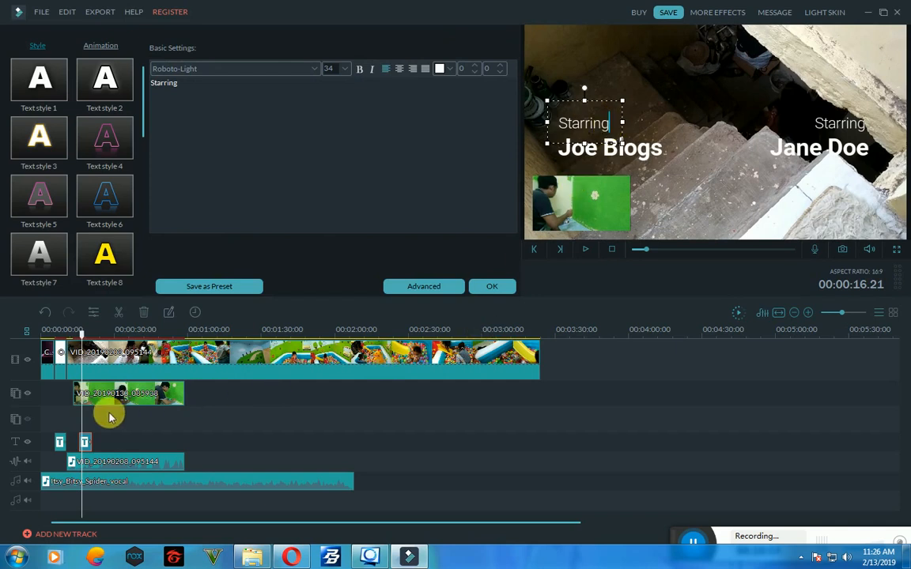
key(Delete)
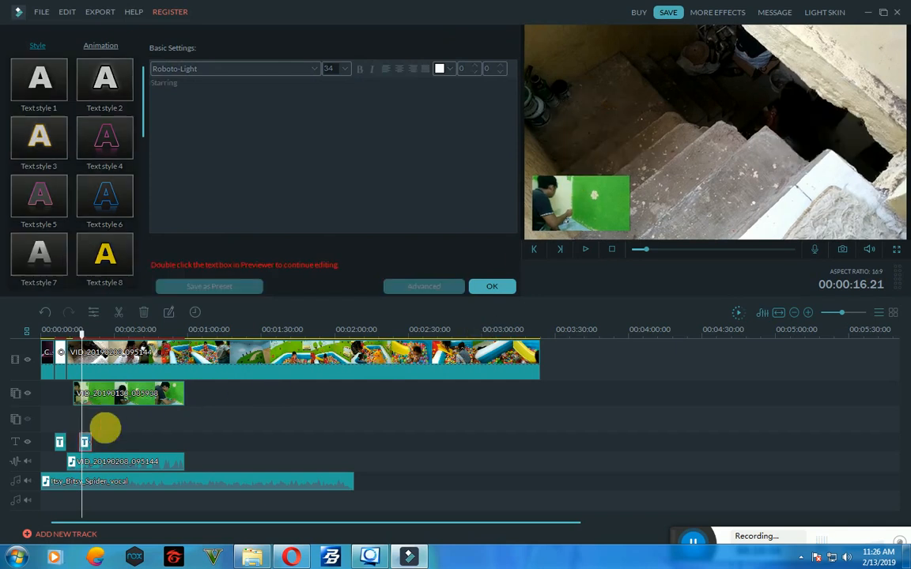
click(510, 286)
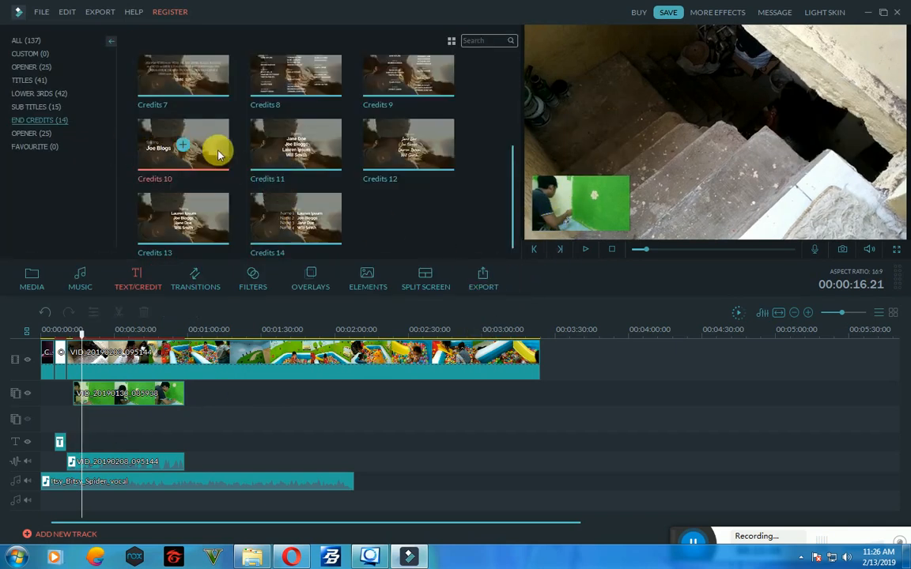
Preview the Credits 6 end credit and add it to the text track at the playhead, after the opener title
scroll(386, 215, up, 3)
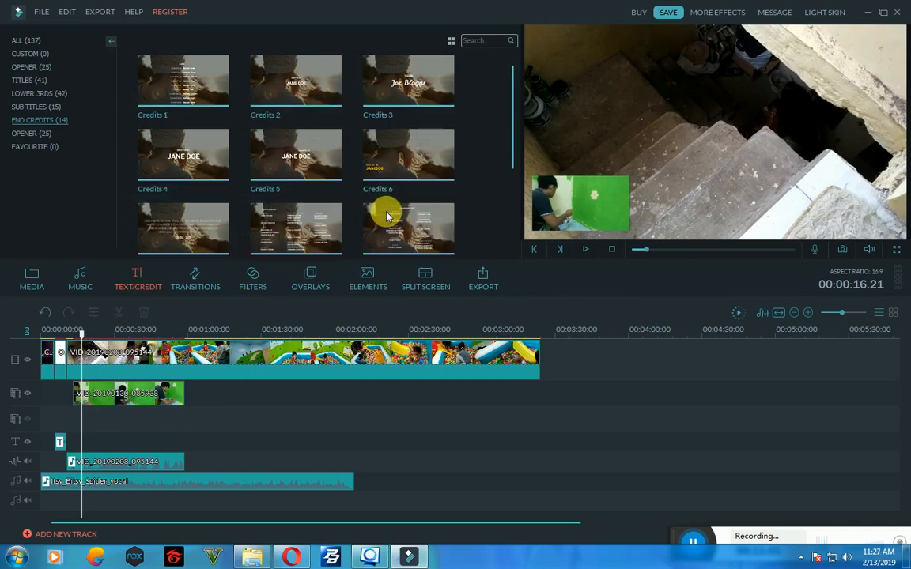
click(376, 163)
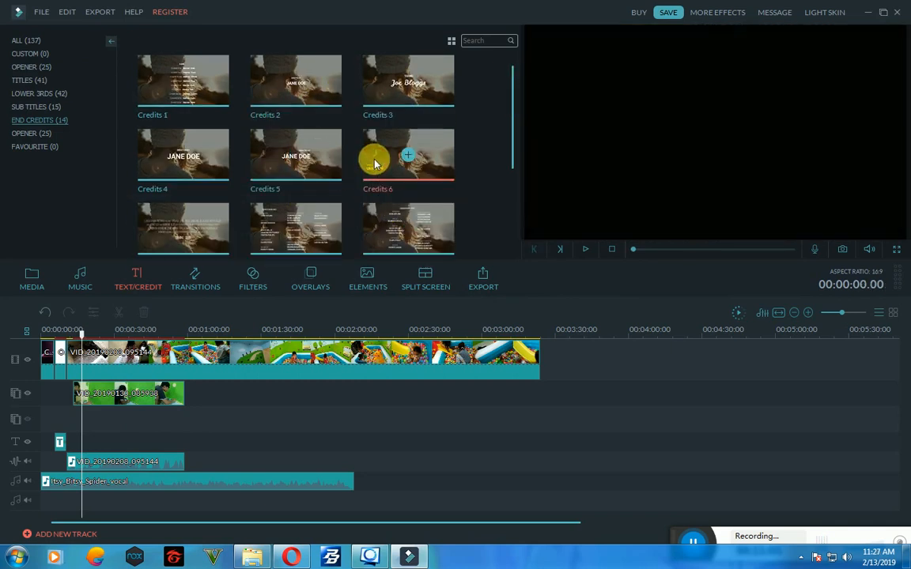
click(586, 250)
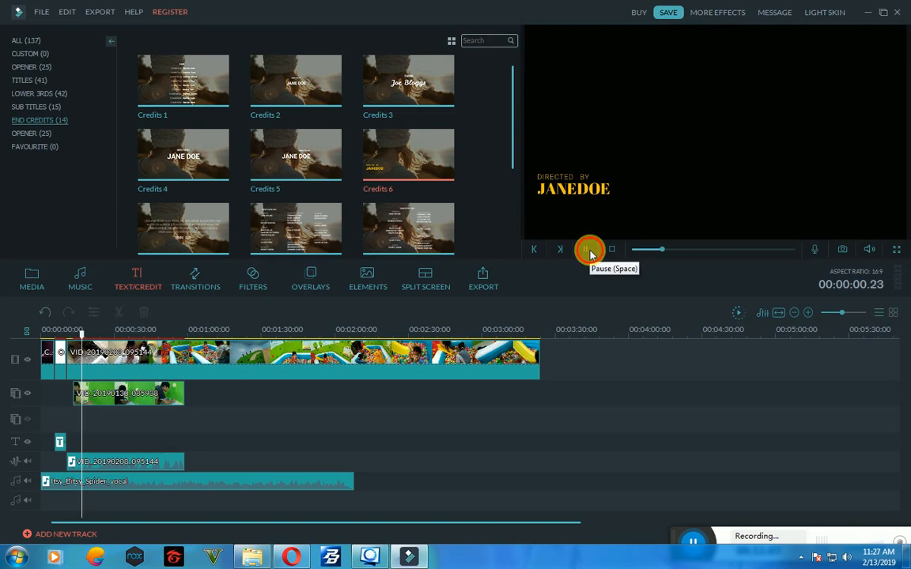
click(589, 251)
drag(424, 177, 89, 425)
Edit the new credit title and move its DIRECTED BY line above the picture-in-picture video
double_click(88, 441)
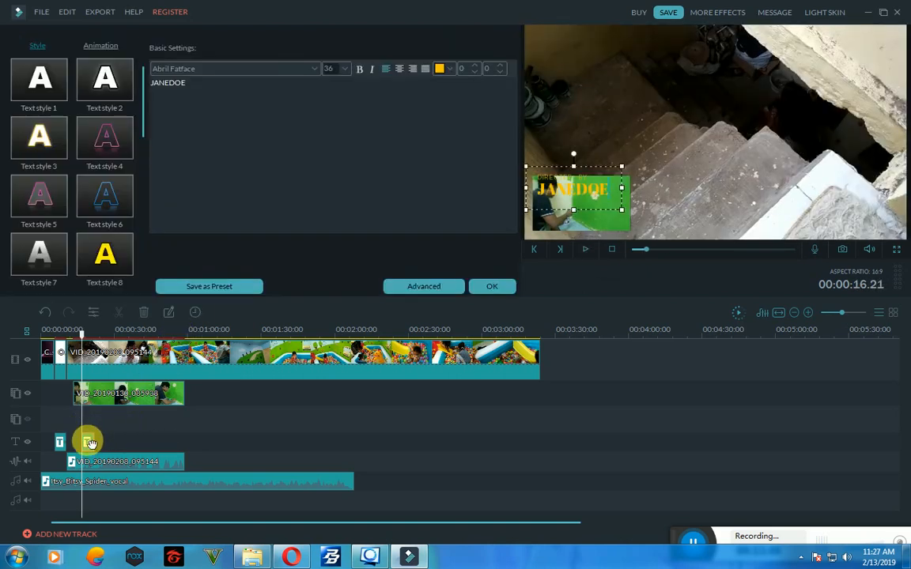
click(593, 180)
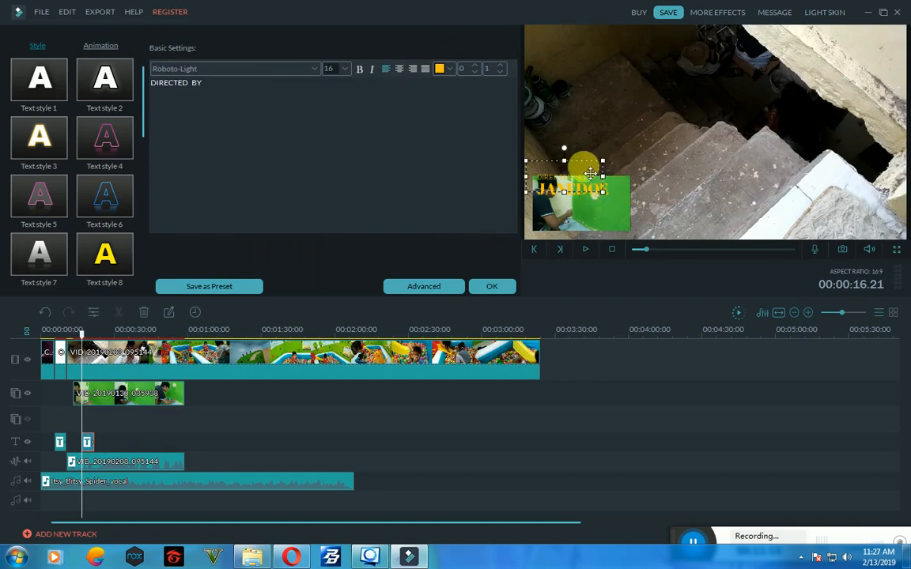
mouse_move(591, 165)
mouse_down()
mouse_move(862, 176)
mouse_move(882, 187)
mouse_move(590, 128)
mouse_move(595, 150)
mouse_up()
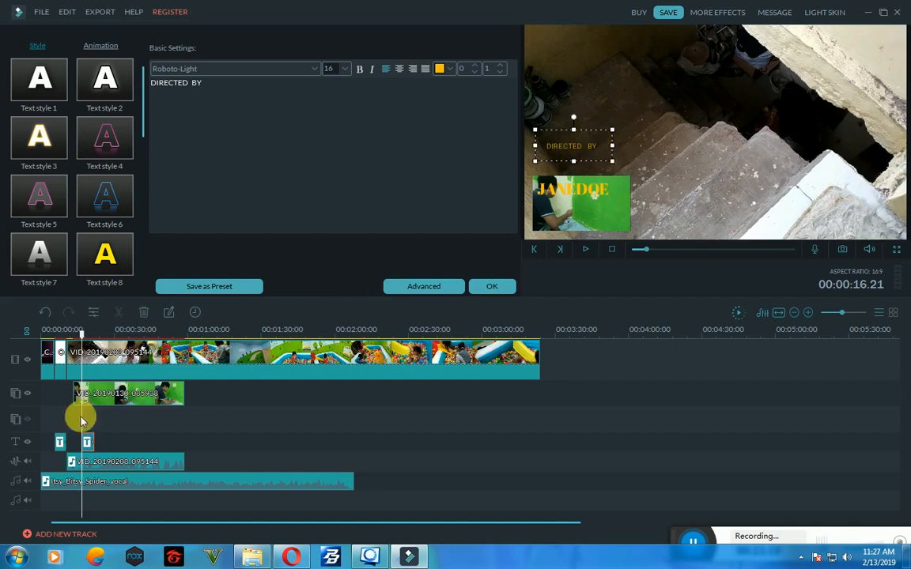
click(258, 113)
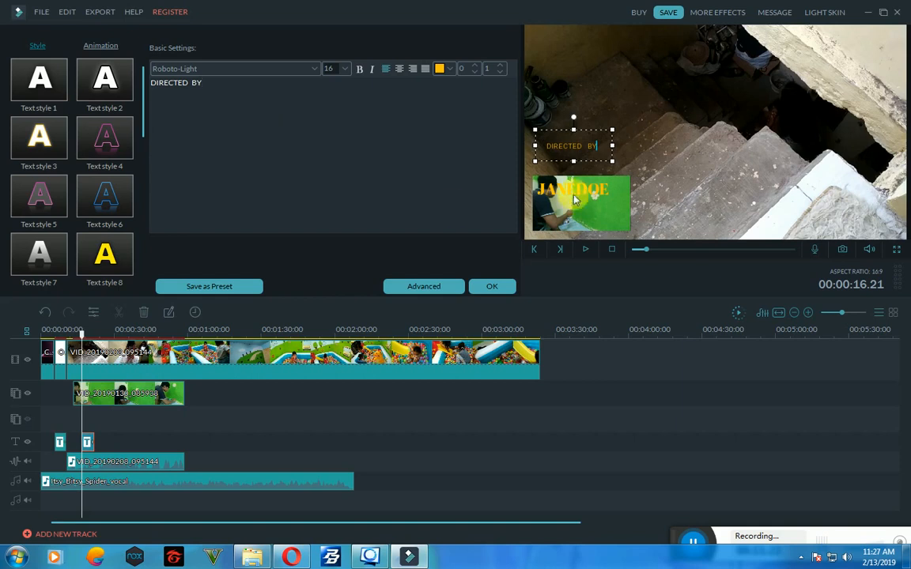
click(244, 420)
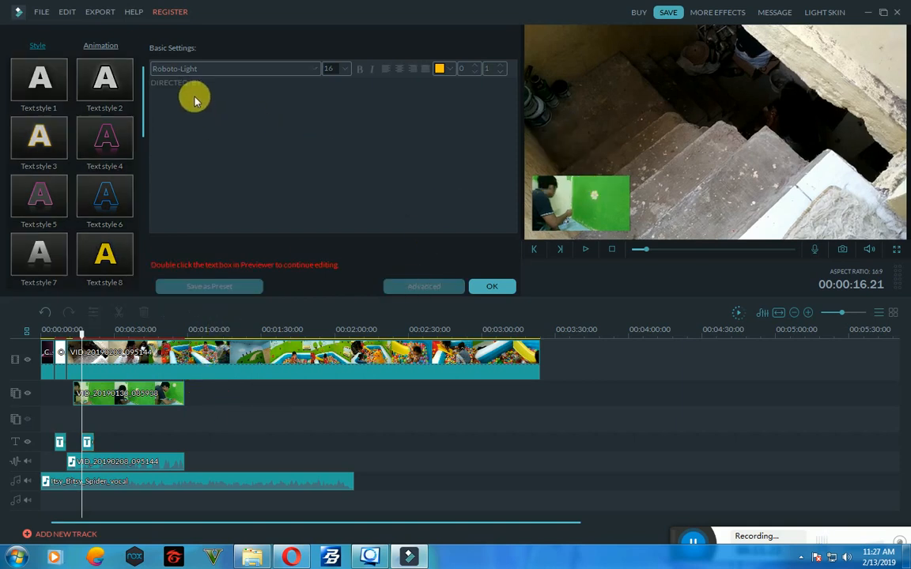
click(87, 441)
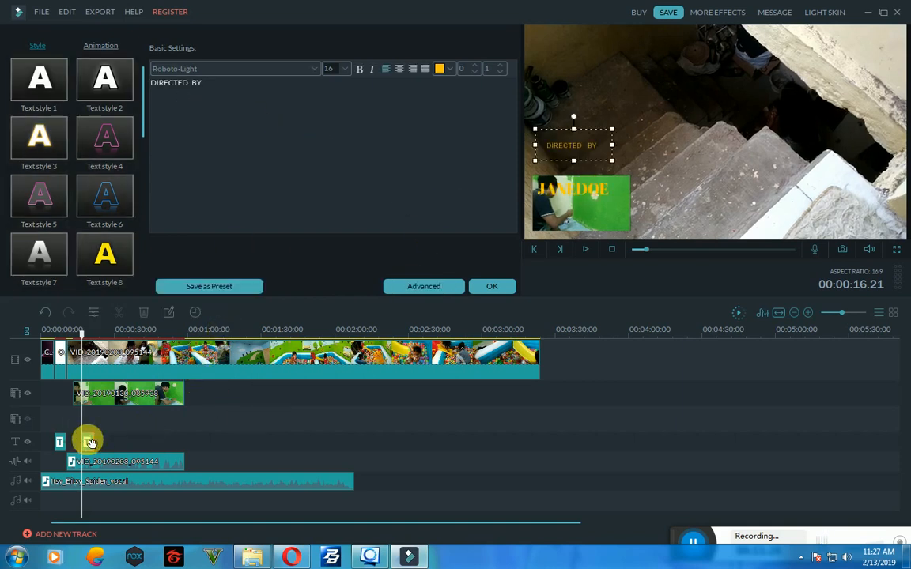
click(98, 441)
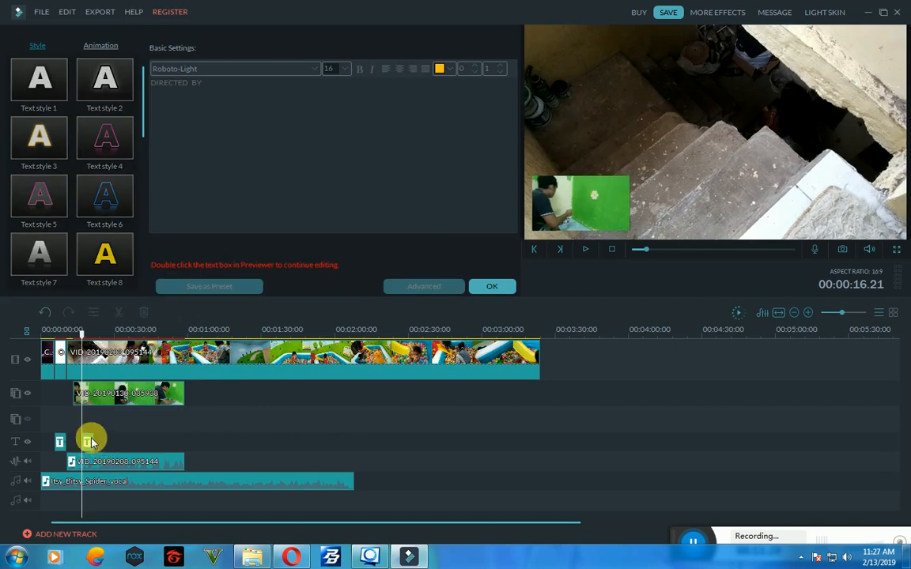
click(90, 441)
click(81, 438)
click(86, 441)
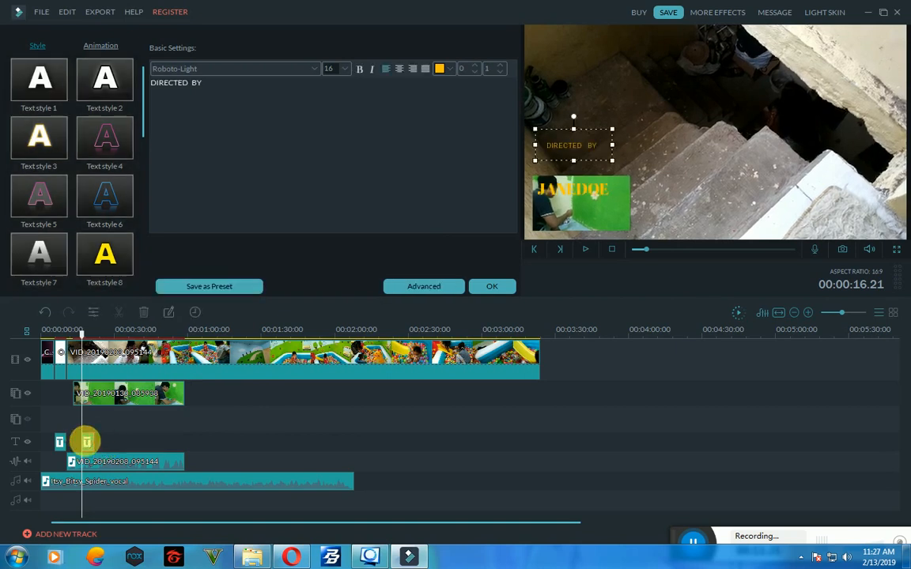
Preview the credit over the video and move its placeholder name just below the DIRECTED BY line
click(483, 288)
click(584, 249)
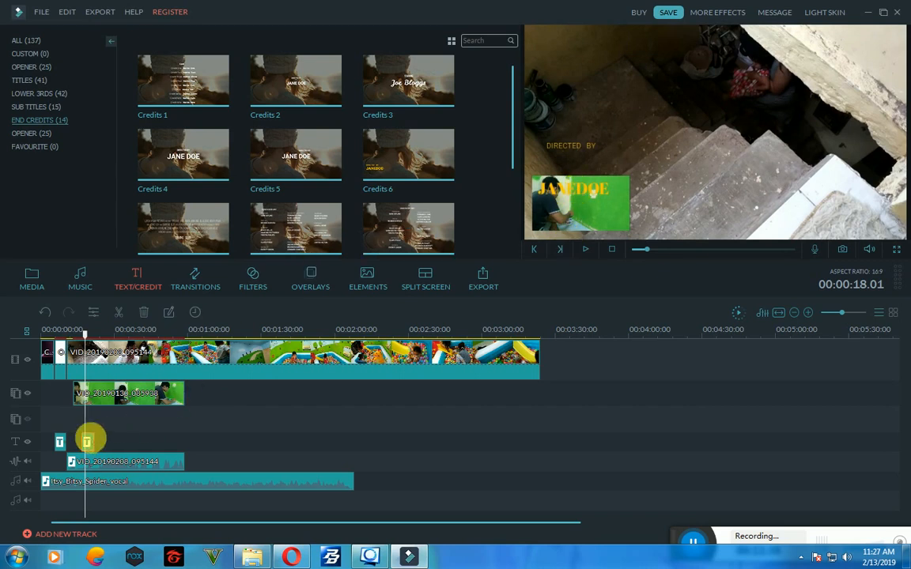
double_click(87, 441)
click(593, 193)
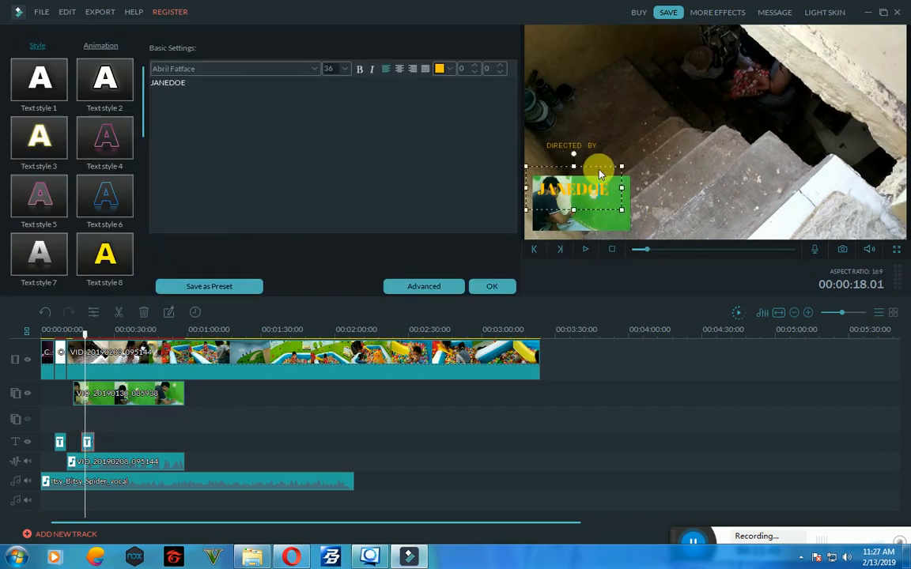
drag(600, 167, 628, 143)
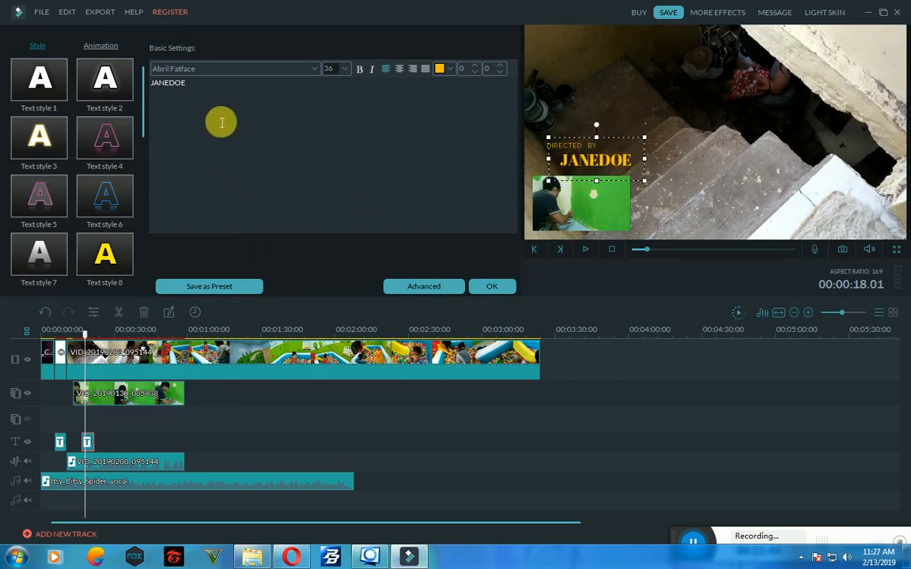
Replace the credit's placeholder name with the director's full name and confirm the text settings
double_click(158, 106)
click(168, 93)
drag(201, 102, 143, 86)
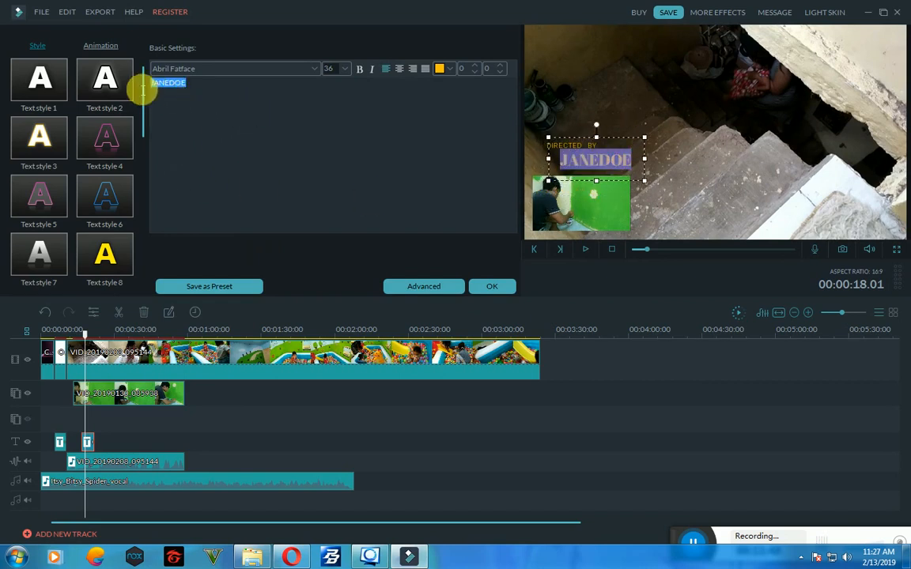
text(Adhi Tri Senjaya)
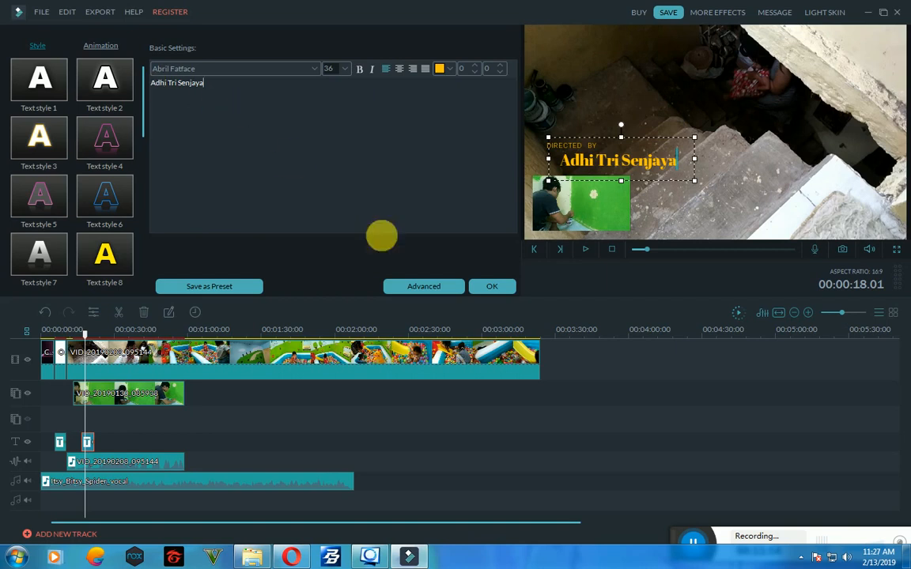
click(498, 286)
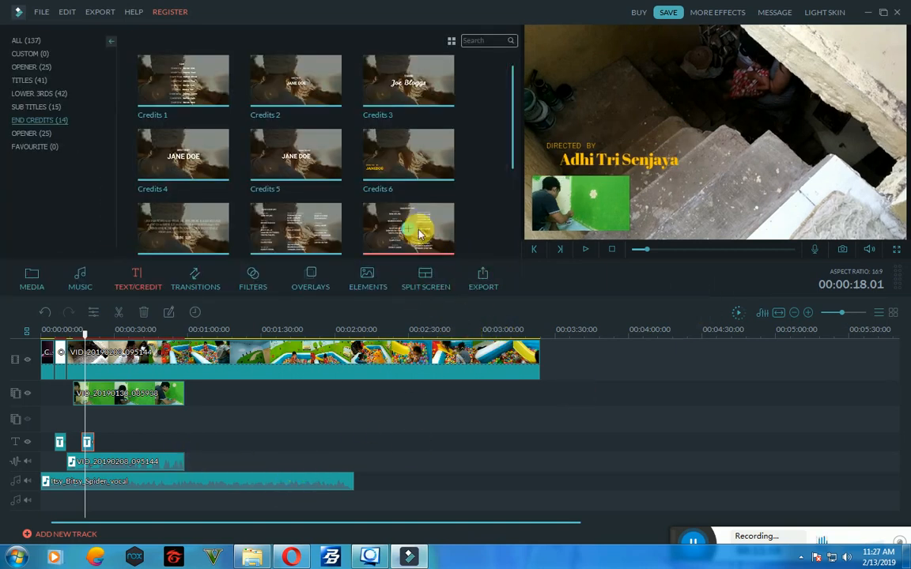
Delete the detached VID_20190208_095144 audio clip from its audio track
click(316, 363)
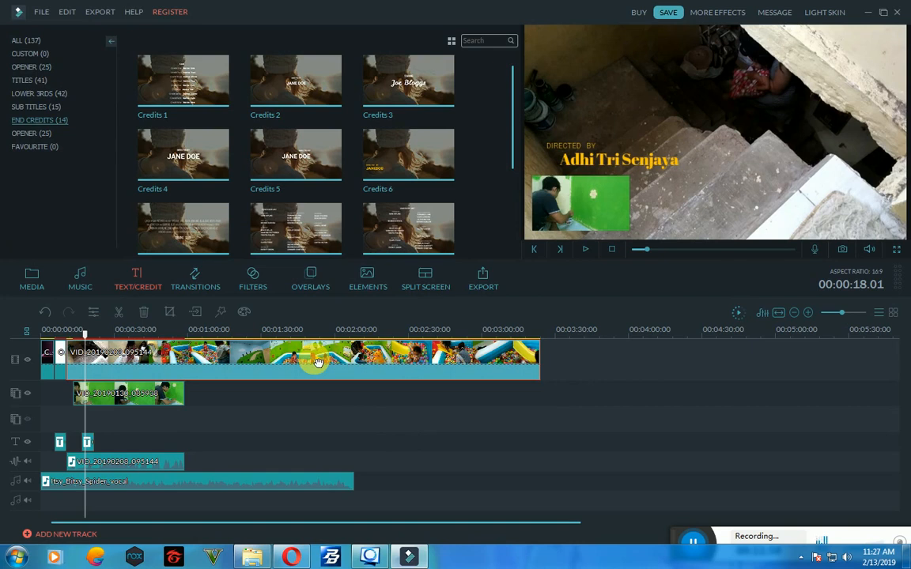
click(152, 465)
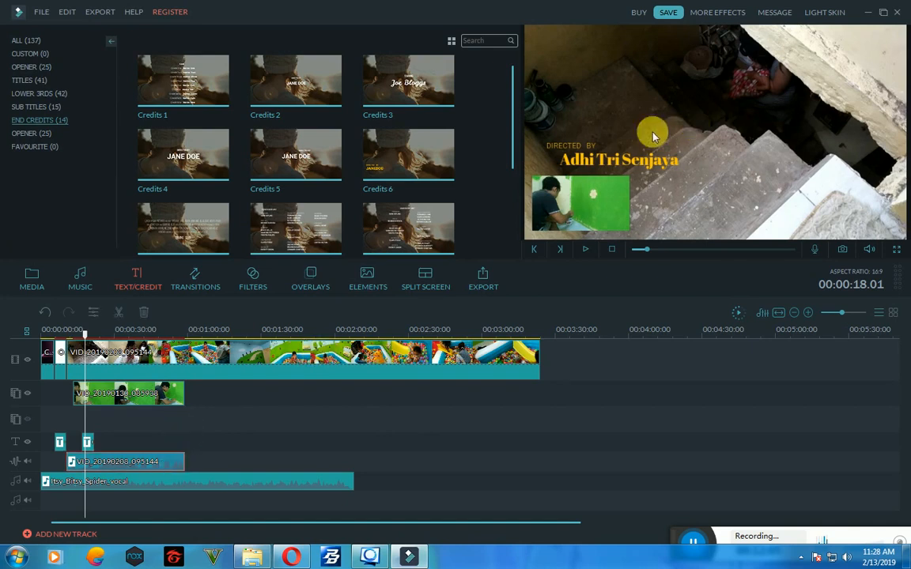
click(345, 359)
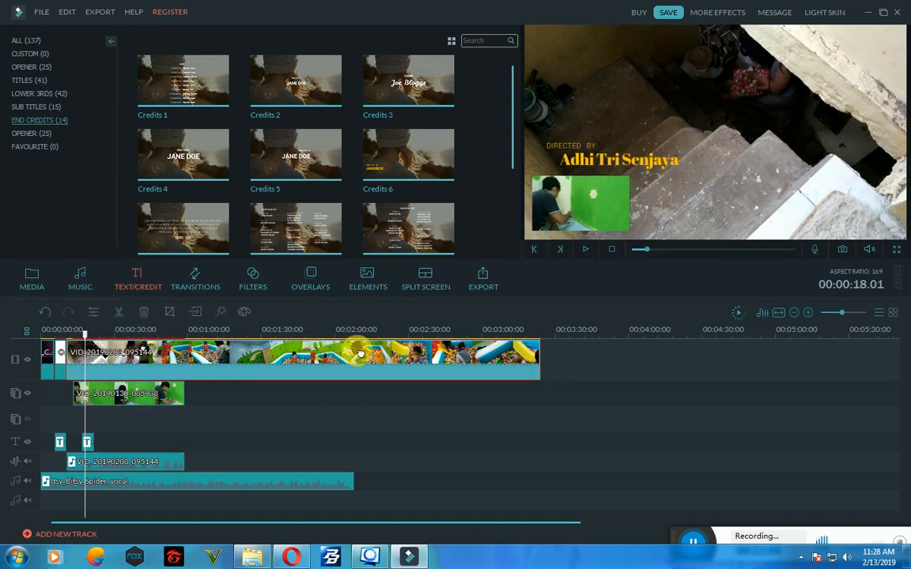
click(172, 461)
key(Delete)
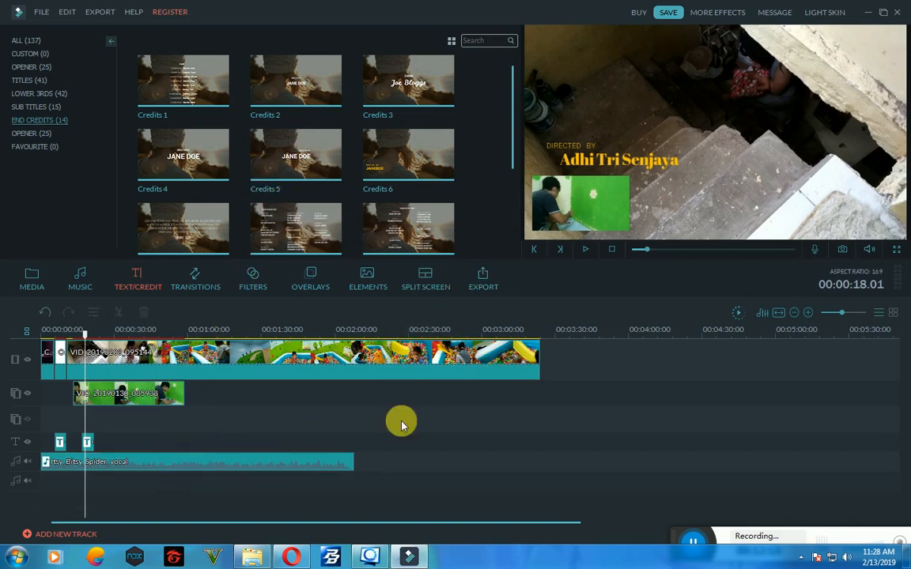
Add the ButterFlyWaveScrawler transition between the intro clip and the white title background clip
click(194, 287)
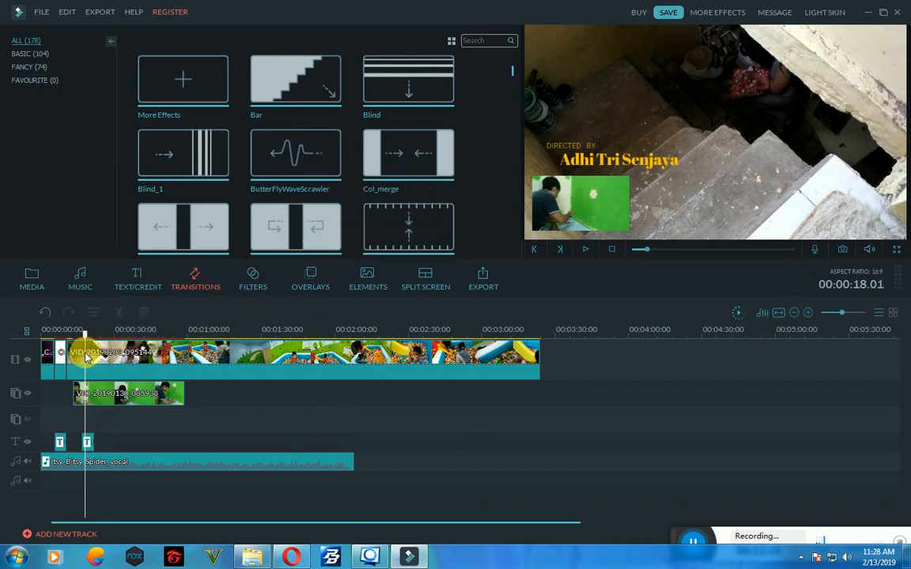
click(59, 362)
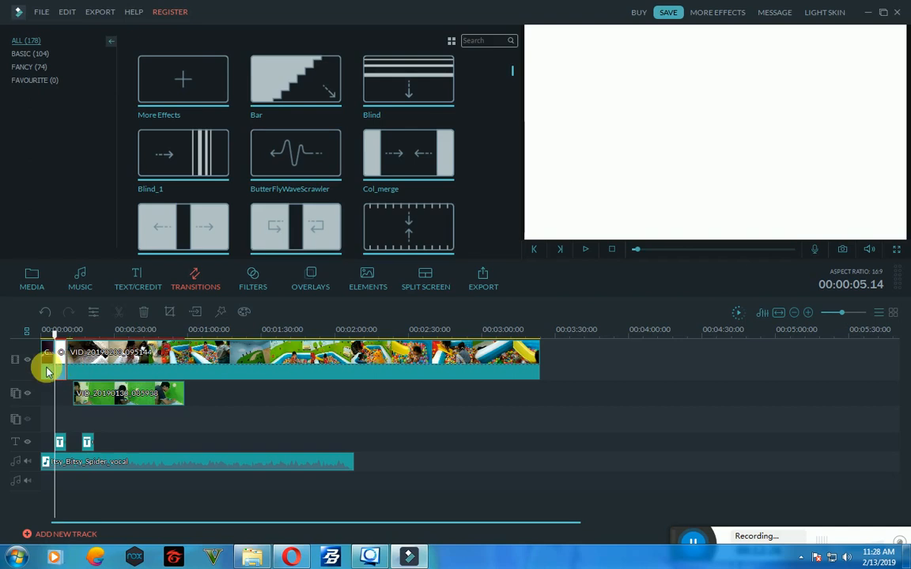
click(292, 164)
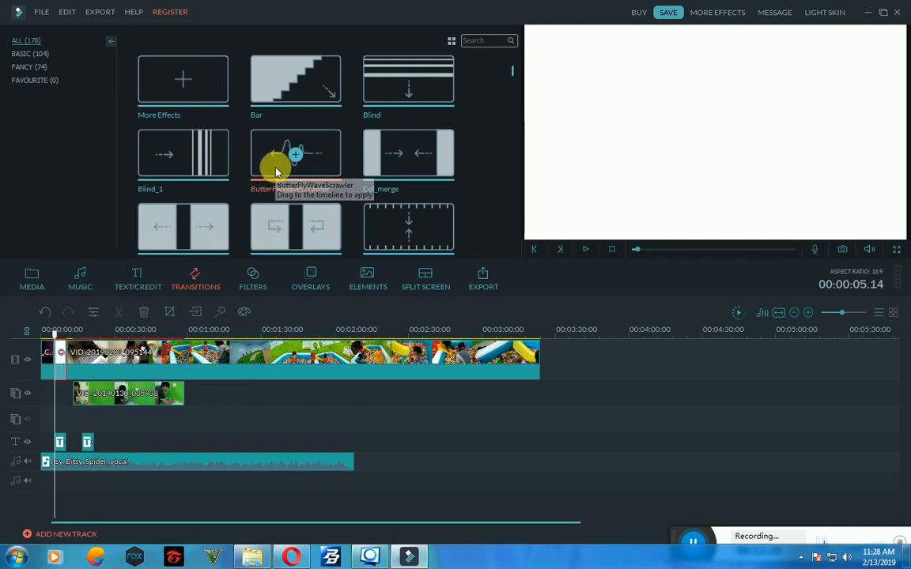
drag(294, 155, 57, 360)
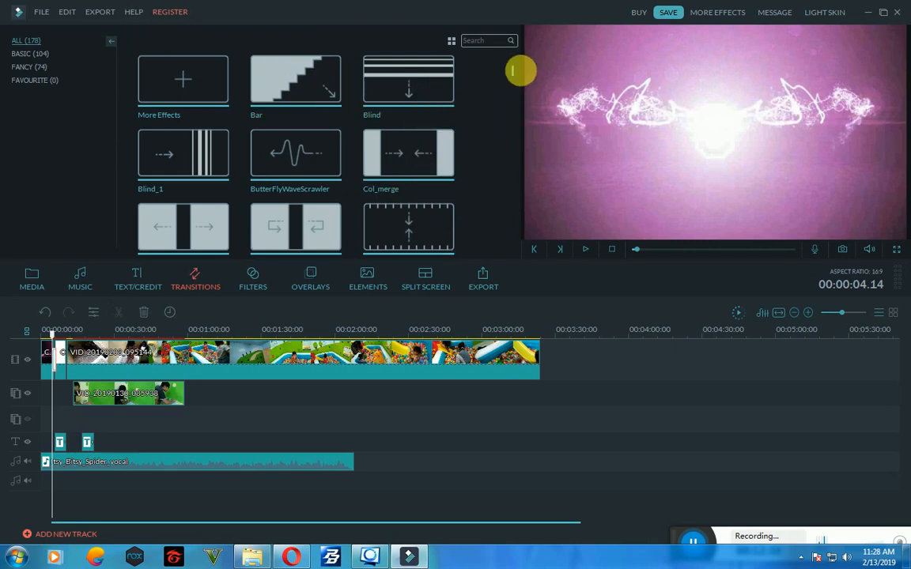
Add the Swap transition between the white title background clip and VID_20190208_095144
scroll(513, 72, down, 10)
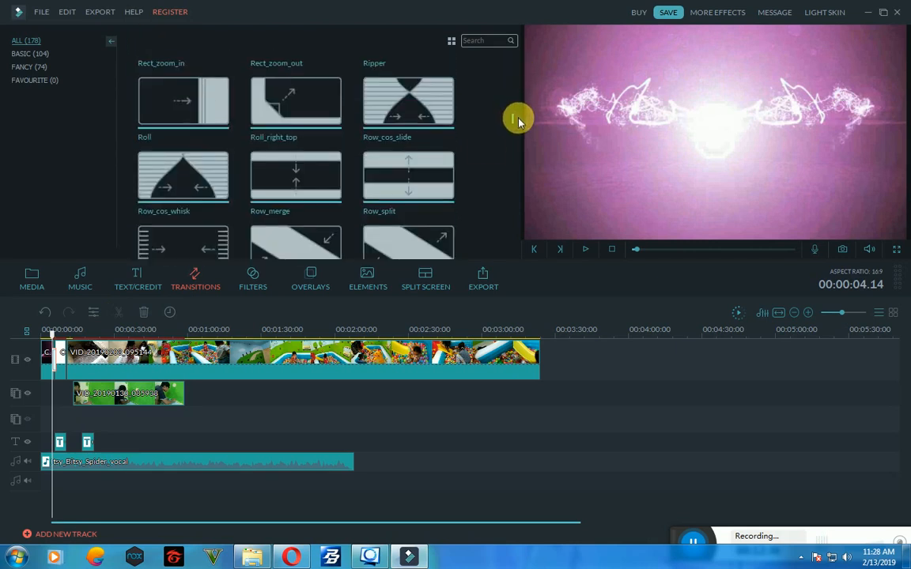
scroll(518, 122, down, 3)
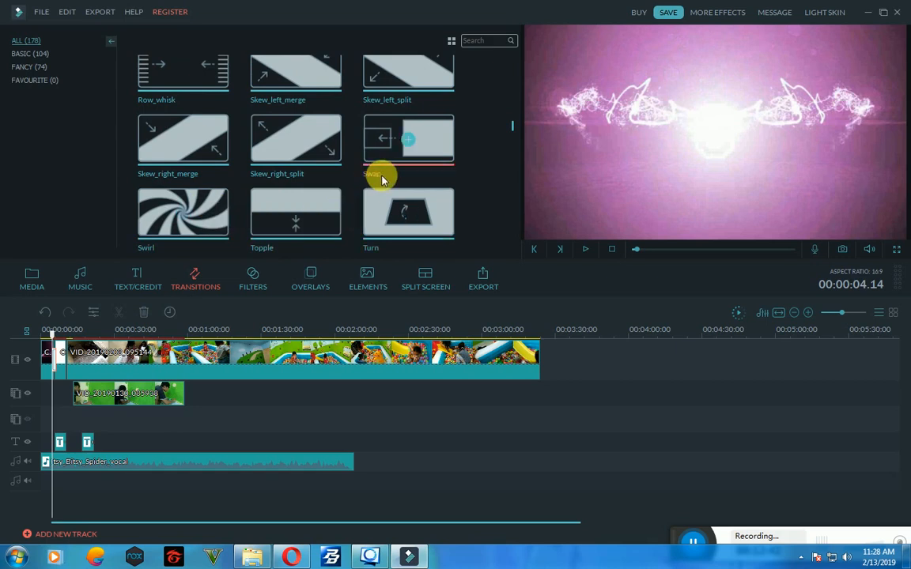
drag(438, 153, 63, 361)
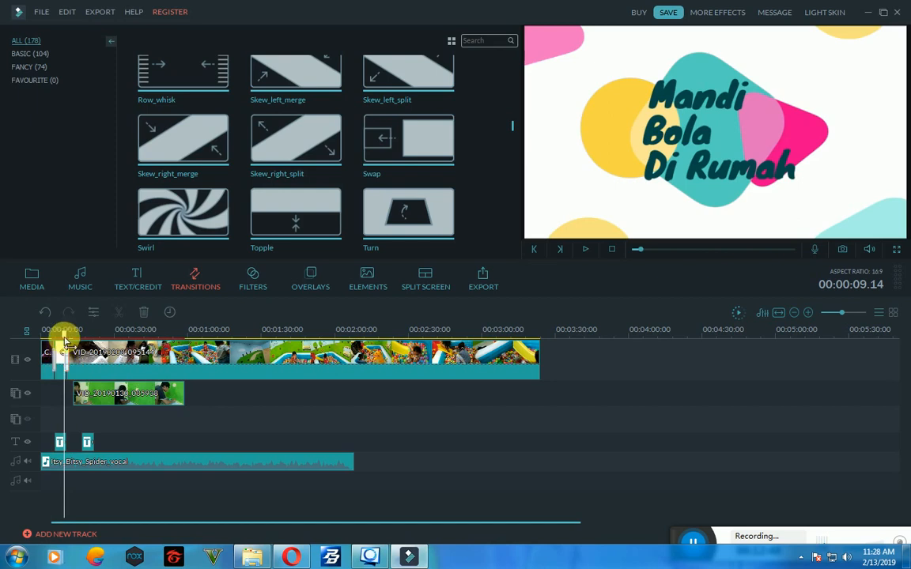
Play the edited project from the beginning through the director credit to check the transitions
drag(63, 332, 36, 324)
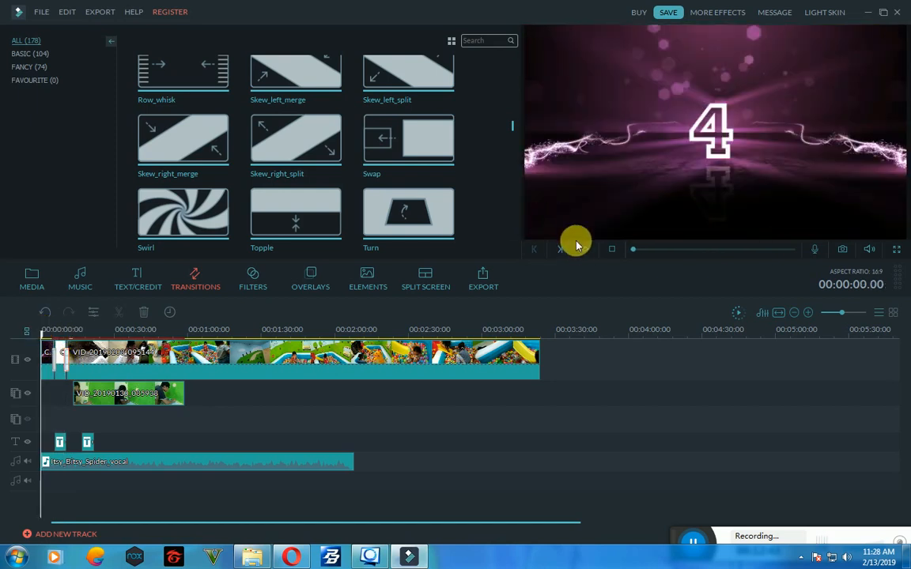
click(585, 250)
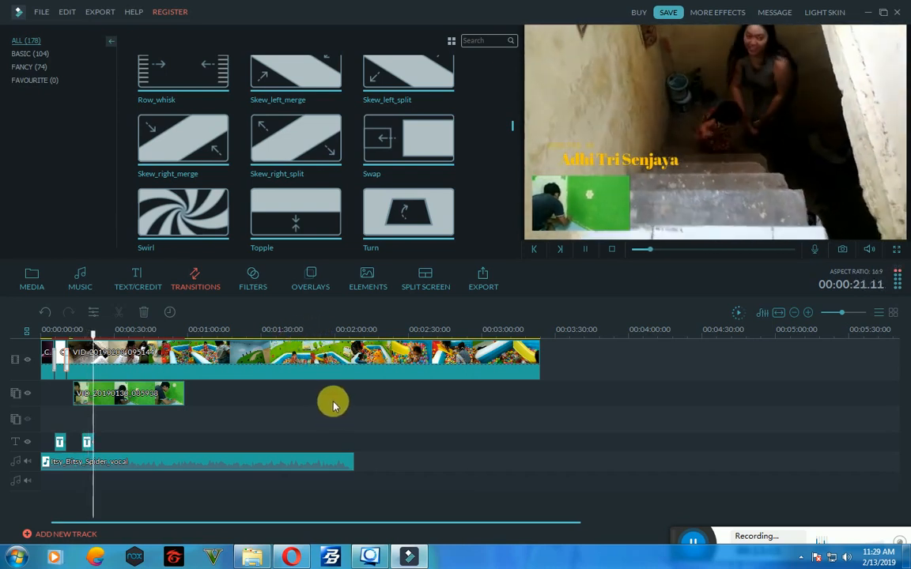
click(585, 249)
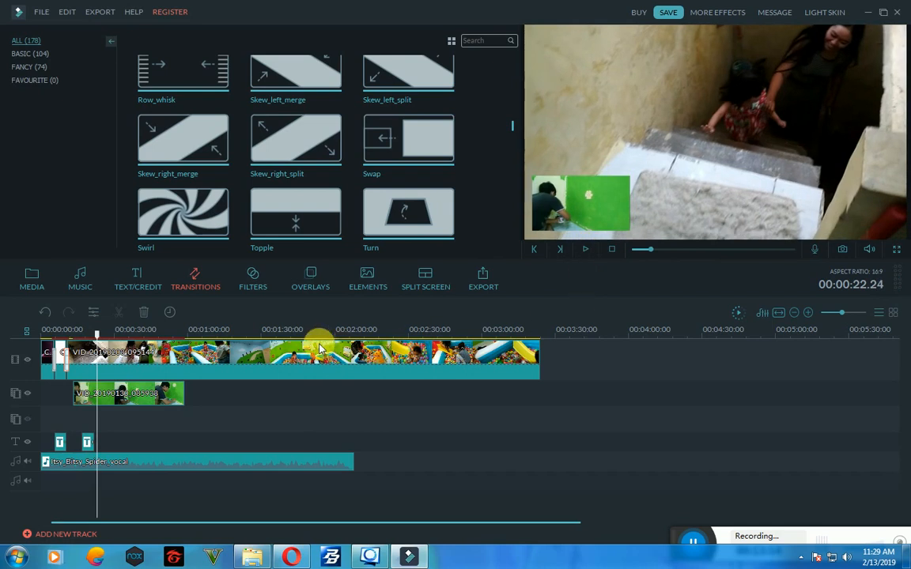
Split VID_20190208_095144 at 00:01:33.19 and delete the part after the cut
click(257, 360)
double_click(257, 360)
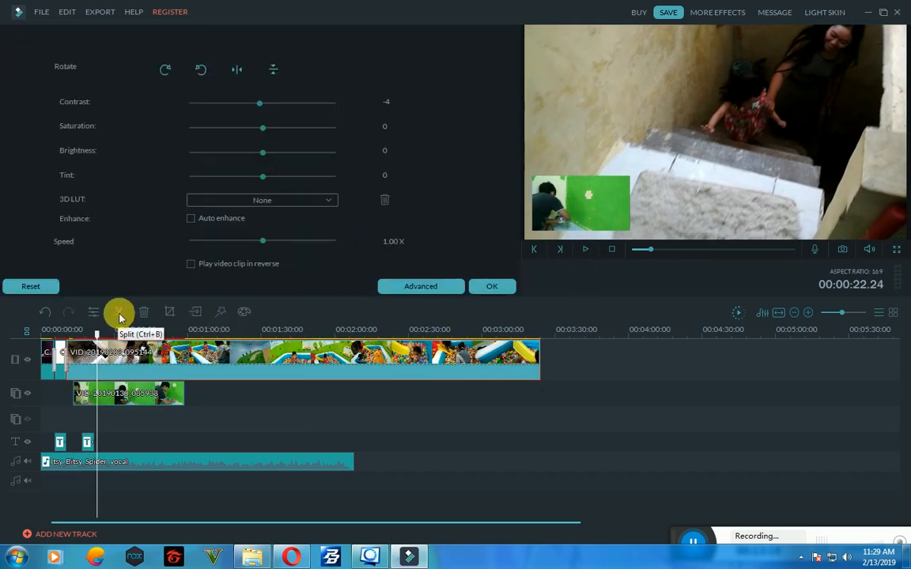
drag(97, 334, 272, 333)
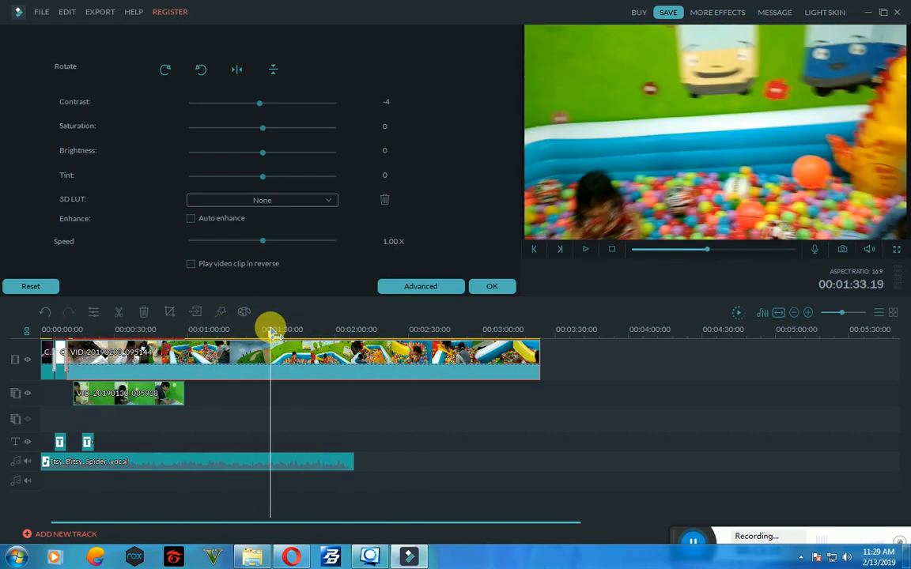
click(121, 313)
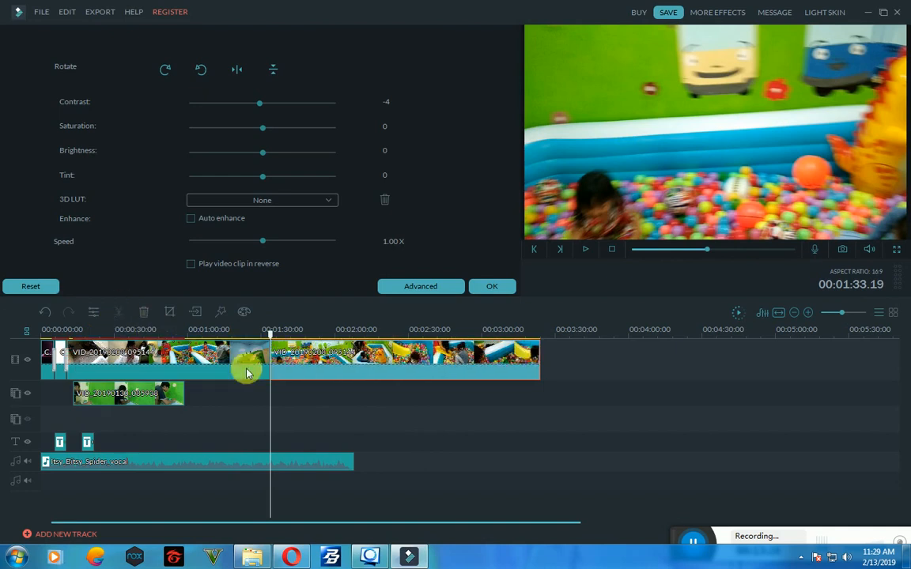
click(339, 371)
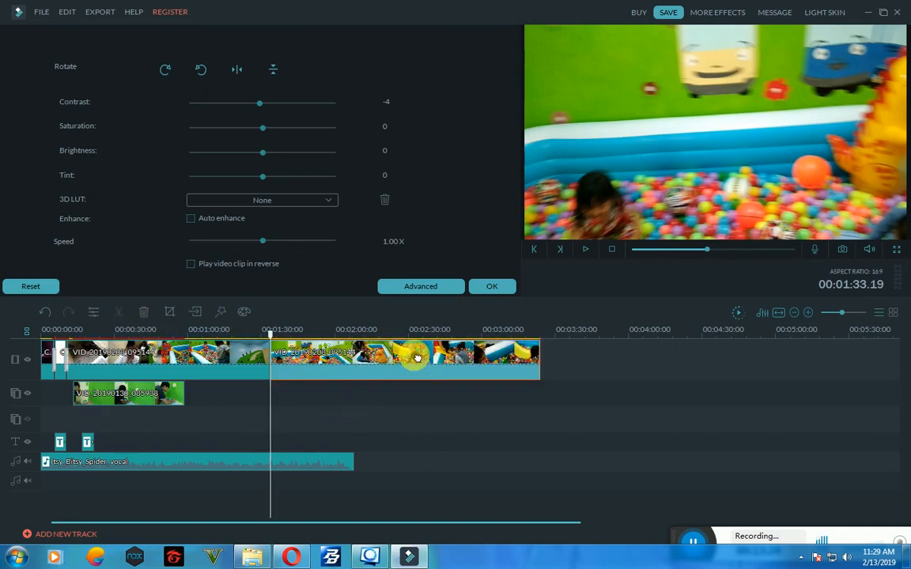
key(Delete)
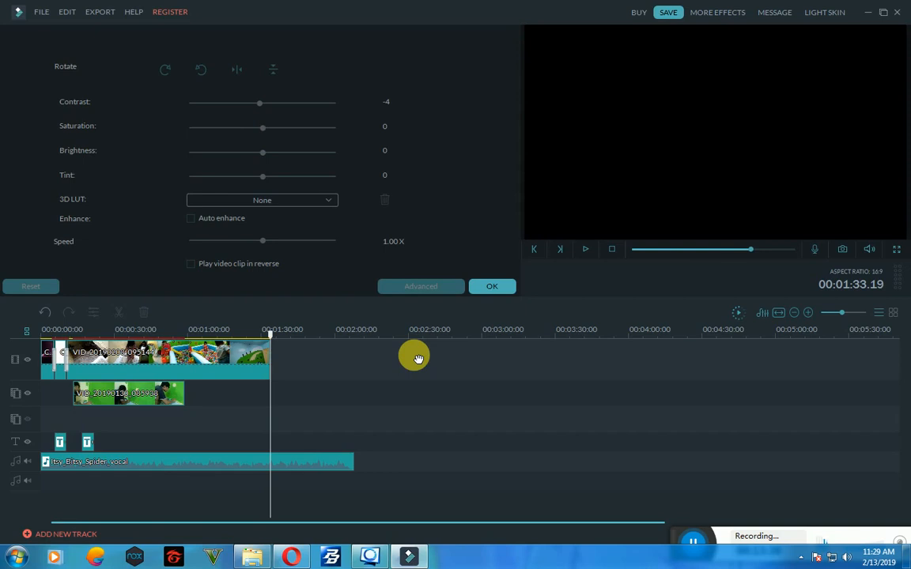
Undo the deletion and the split of VID_20190208_095144
key(ctrl+z)
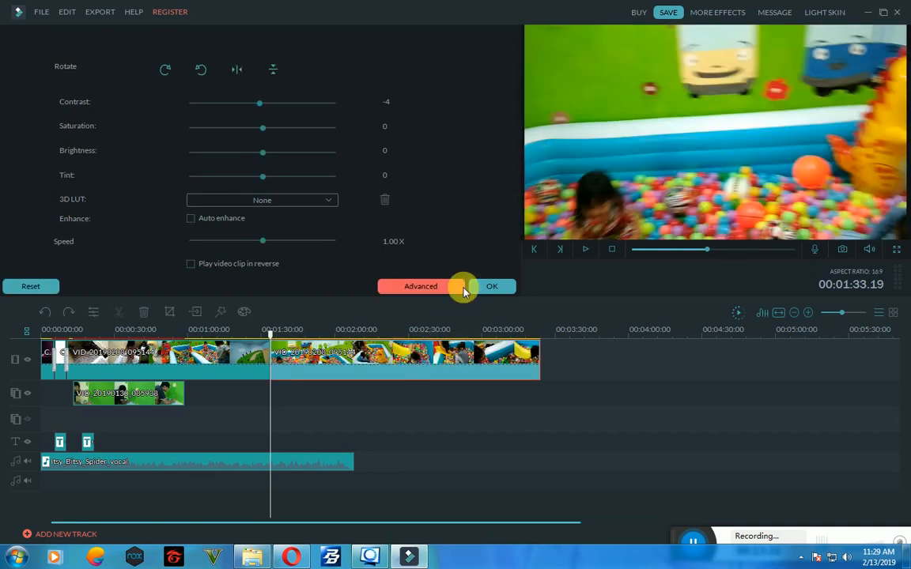
click(45, 313)
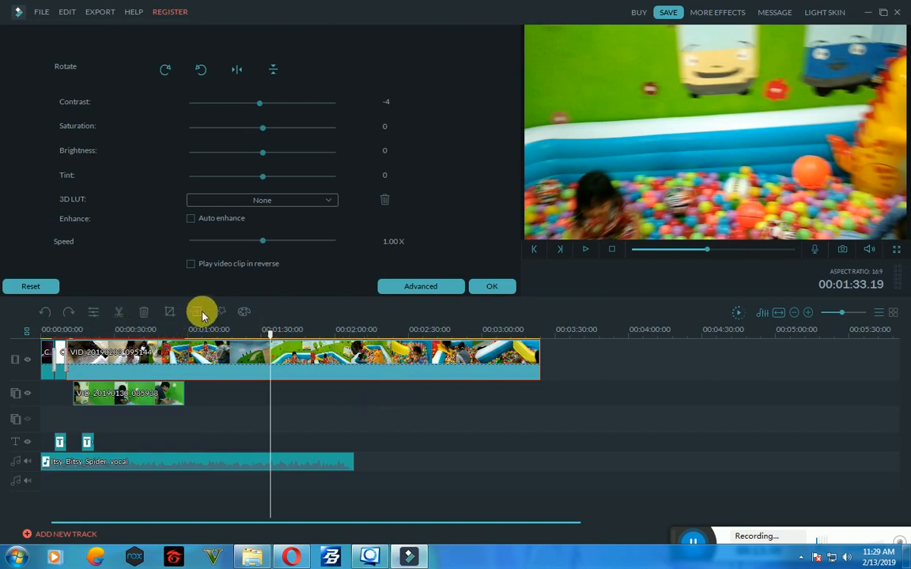
View the Advanced Color Tuning options for VID_20190208_095144 and leave them without changing anything
click(241, 316)
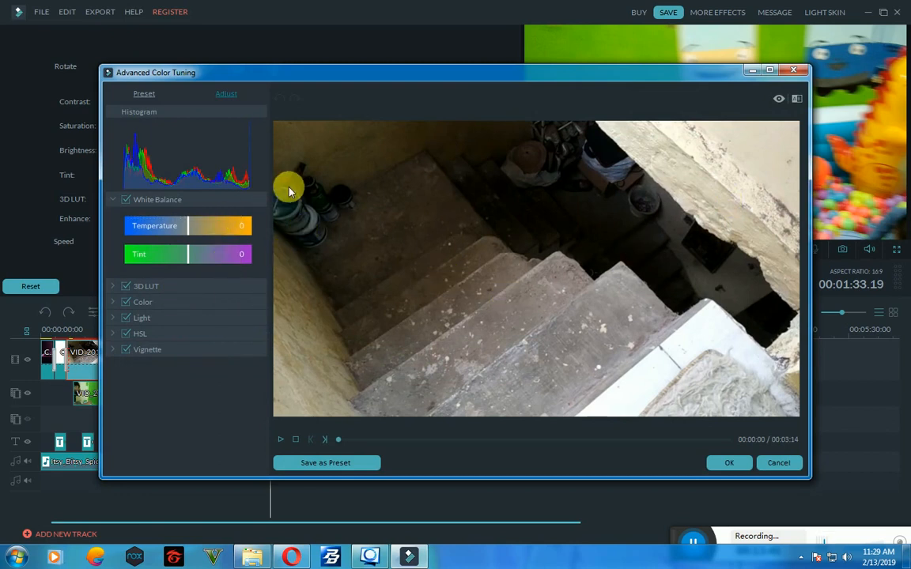
click(797, 71)
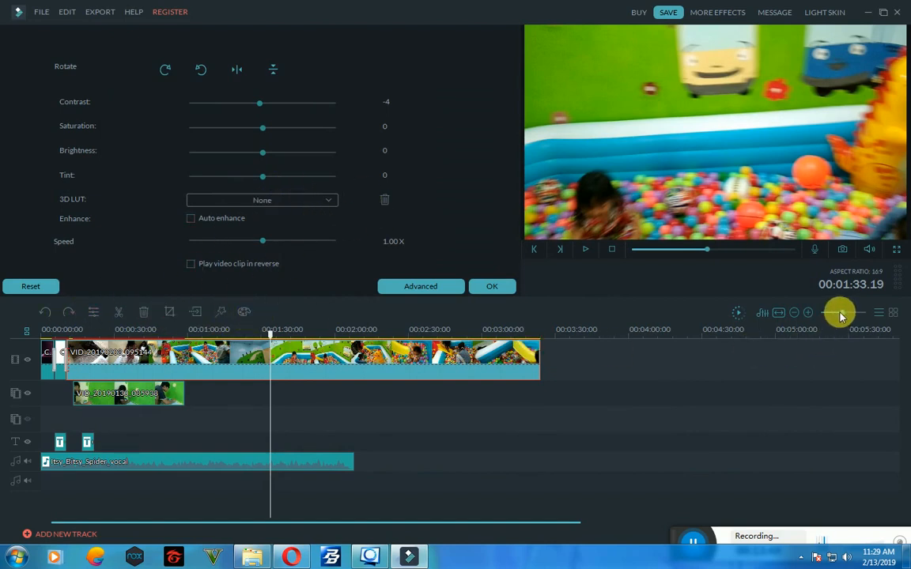
Examine the timeline at different zoom levels, including the clip's end and the opening clips, and close the clip's edit settings
drag(840, 316, 839, 311)
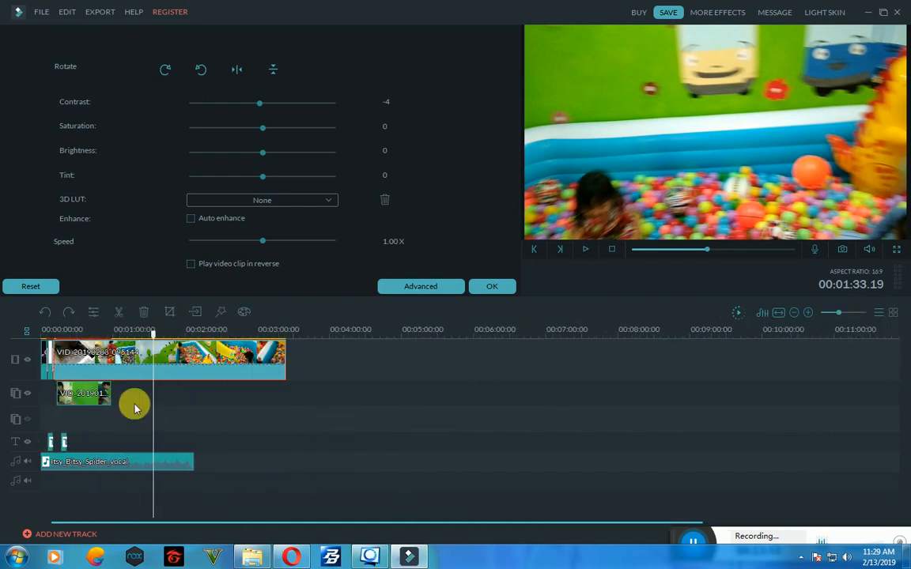
mouse_move(839, 315)
mouse_down()
mouse_move(850, 312)
mouse_move(841, 311)
mouse_up()
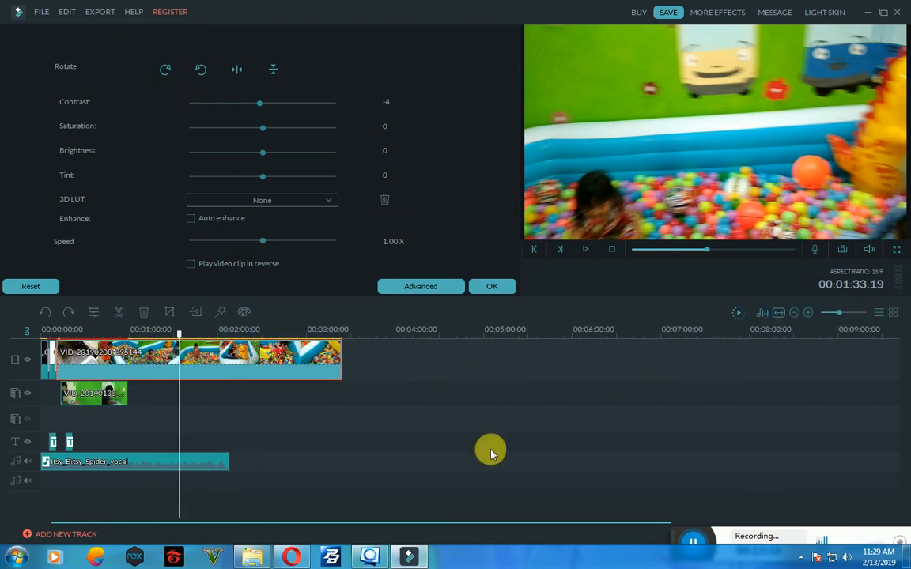
drag(180, 332, 320, 310)
drag(832, 315, 837, 314)
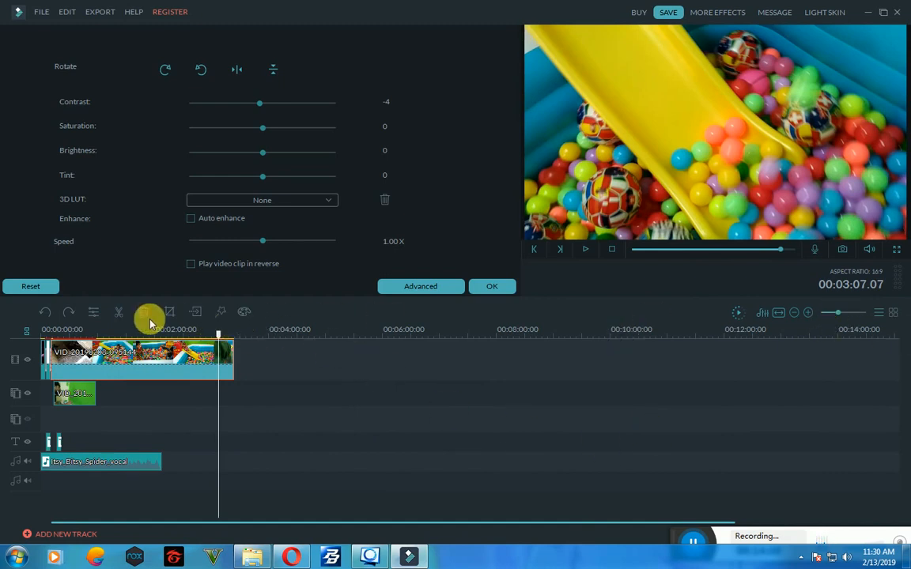
drag(846, 316, 854, 311)
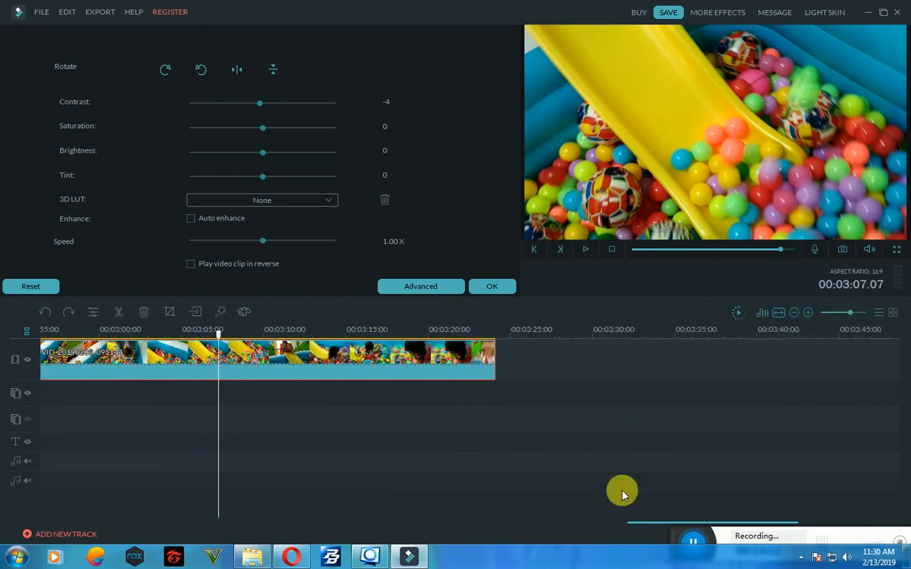
drag(666, 525, 64, 498)
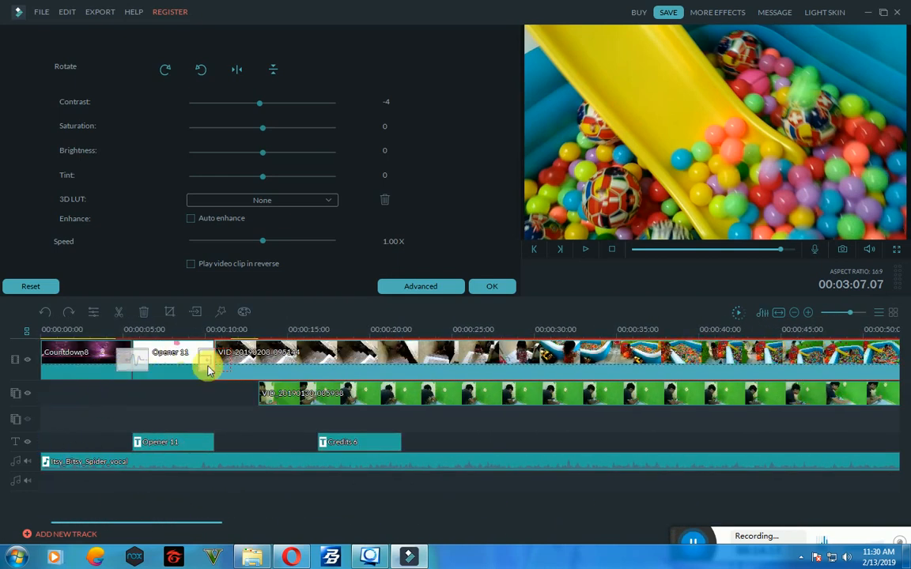
click(842, 314)
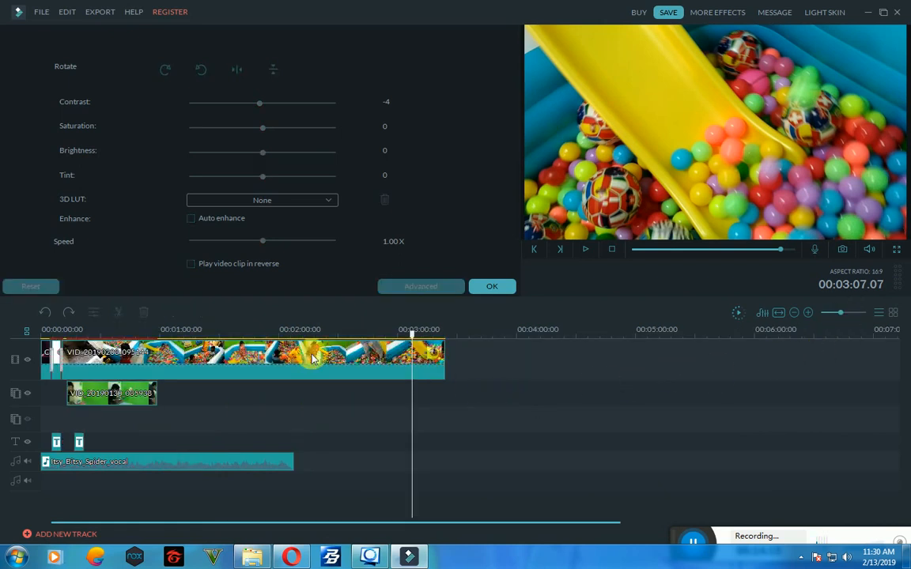
click(498, 288)
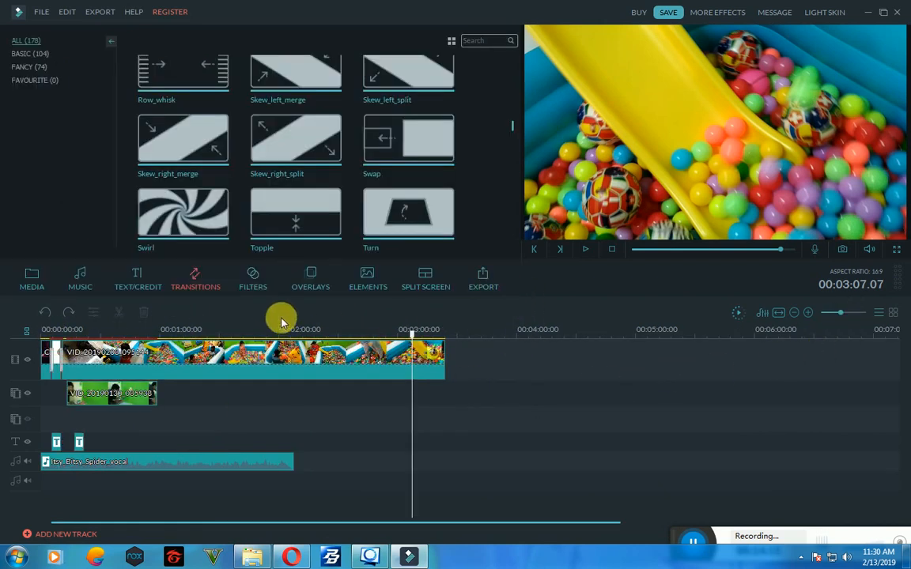
Try the GetColor filter at the start of VID_20190208_095144 and remove it after previewing
click(251, 282)
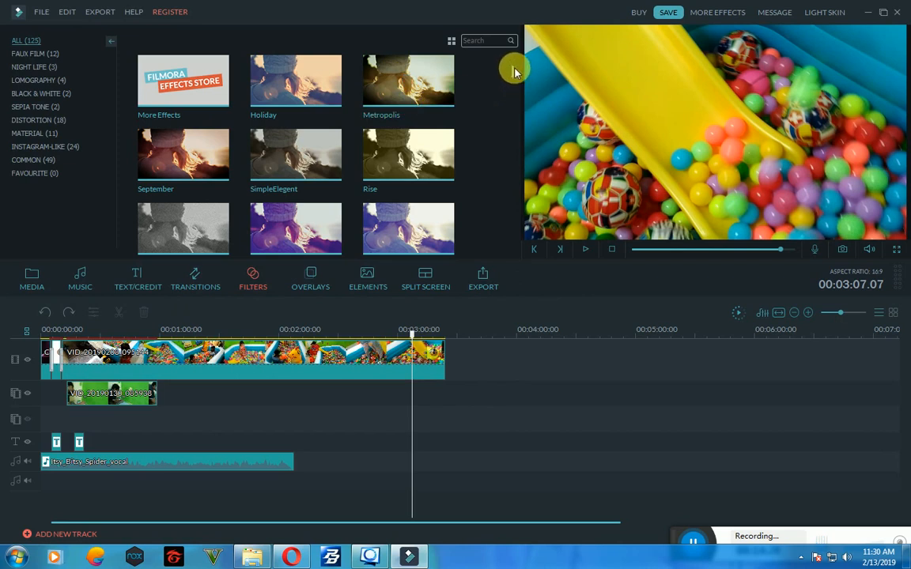
scroll(514, 73, down, 10)
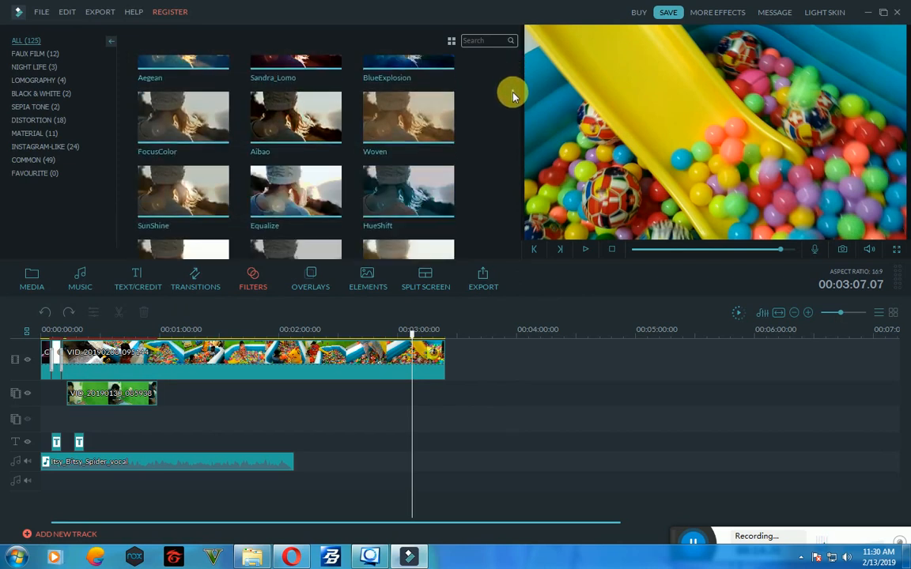
scroll(512, 95, down, 10)
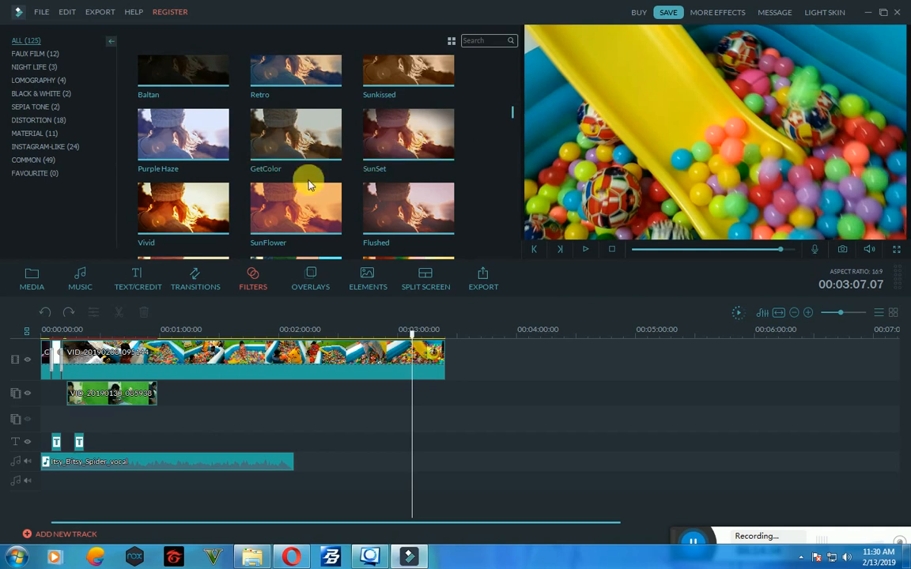
drag(290, 123, 63, 364)
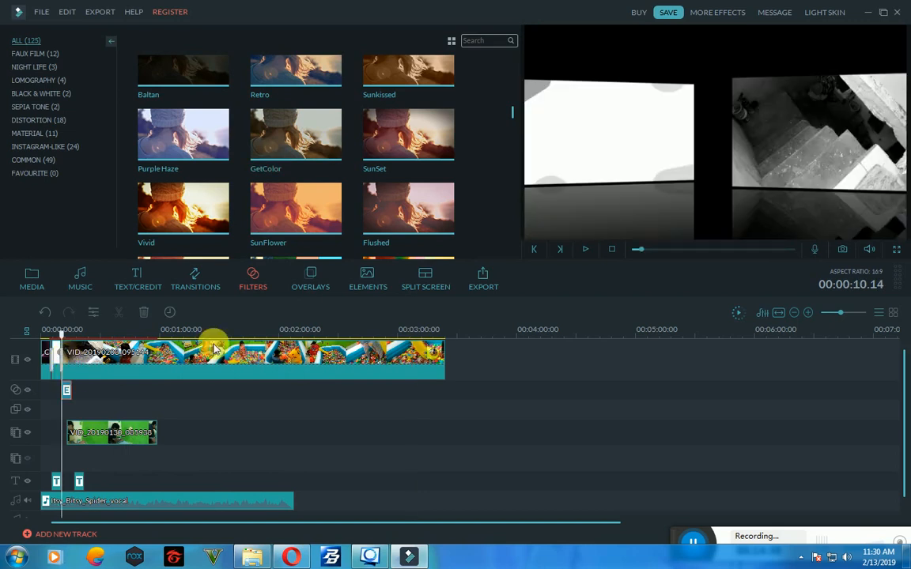
click(585, 251)
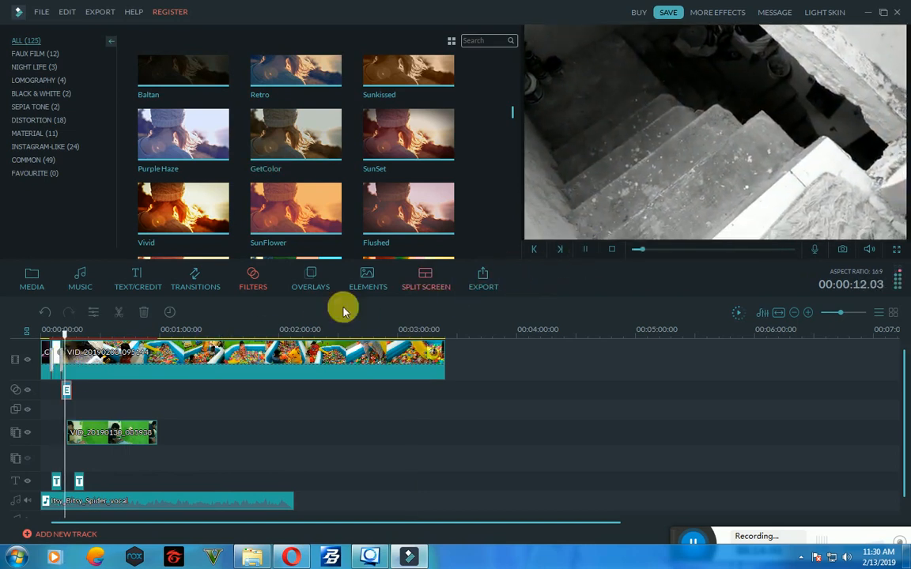
click(69, 392)
key(Delete)
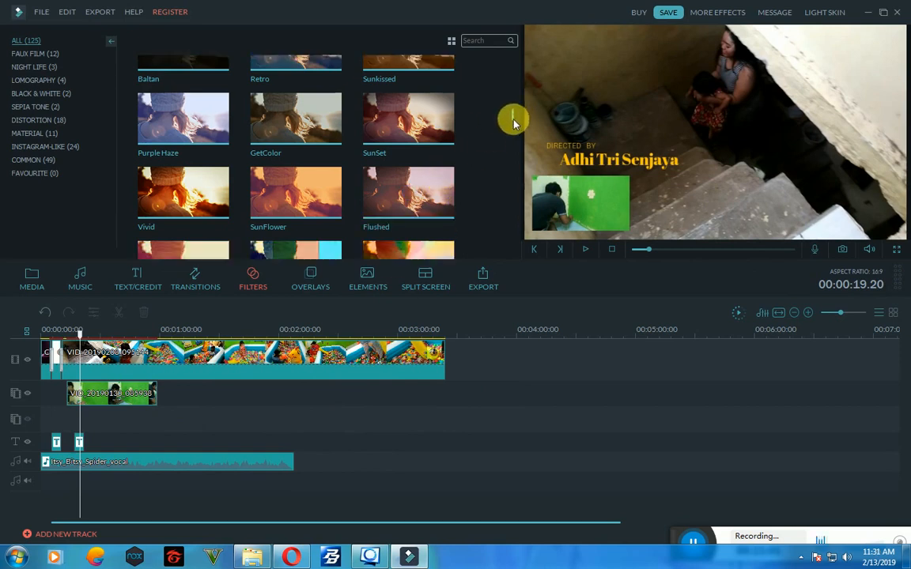
Add the Screen filter at the start of VID_20190208_095144
drag(514, 115, 513, 156)
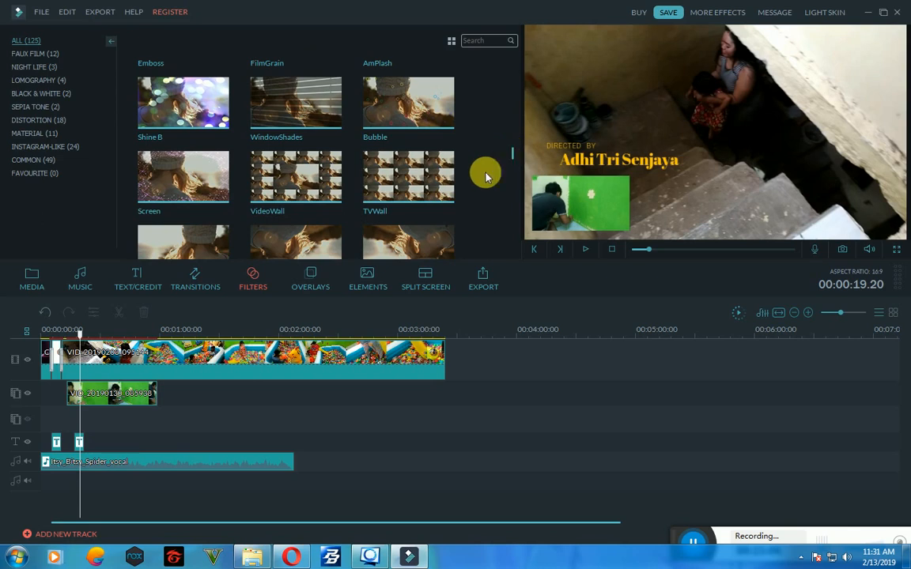
drag(209, 168, 66, 389)
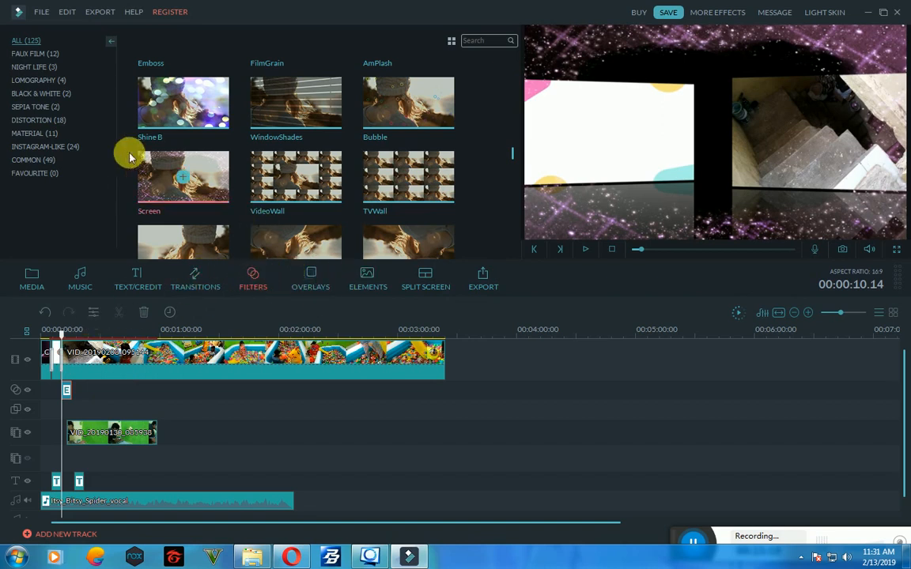
Browse the Faux Film filters and the overlay collection, including the Light Leaks, Bokeh Blurs, TV Static and View Finder categories
click(41, 53)
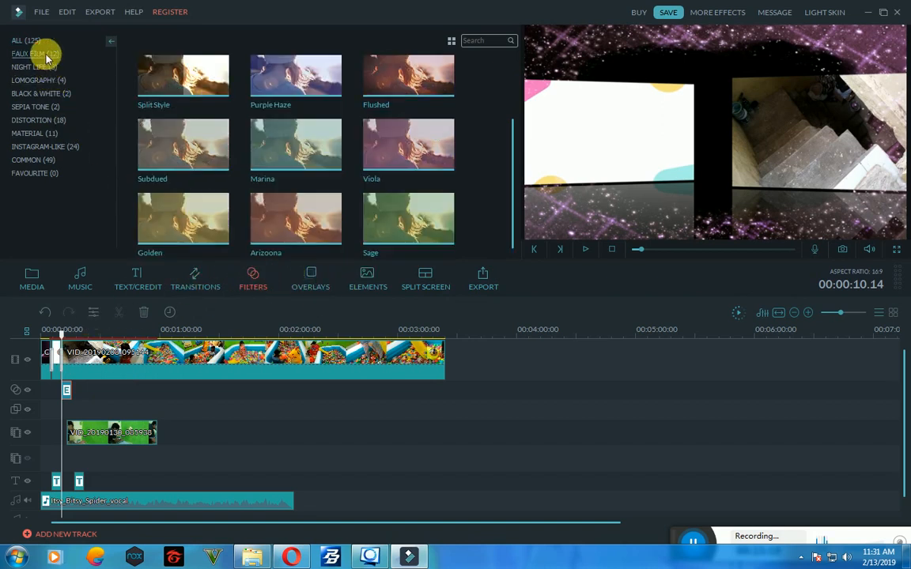
click(314, 278)
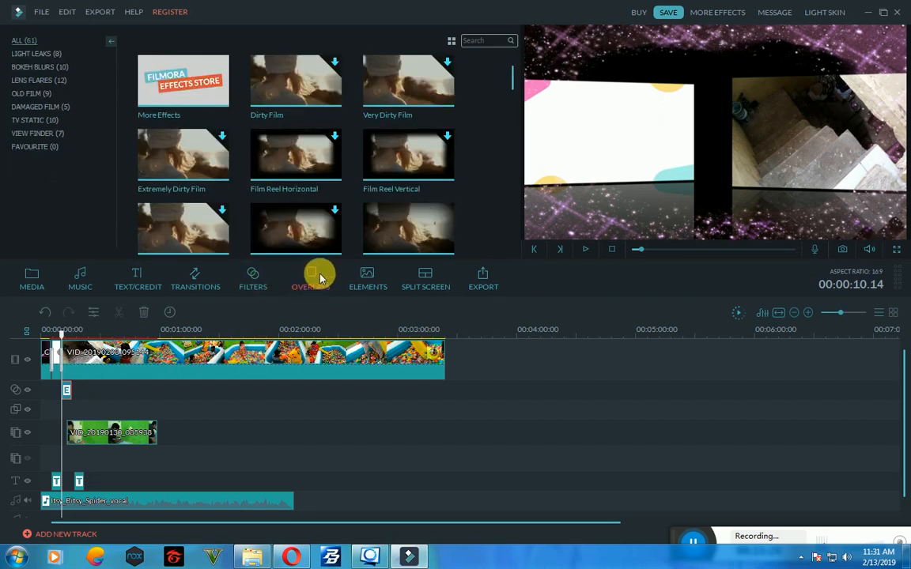
scroll(514, 87, down, 5)
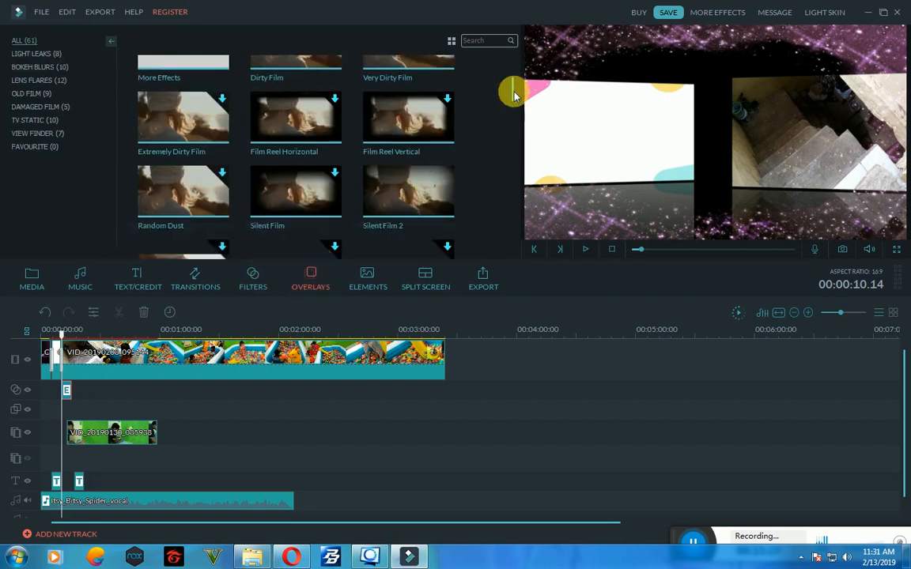
scroll(511, 119, down, 1)
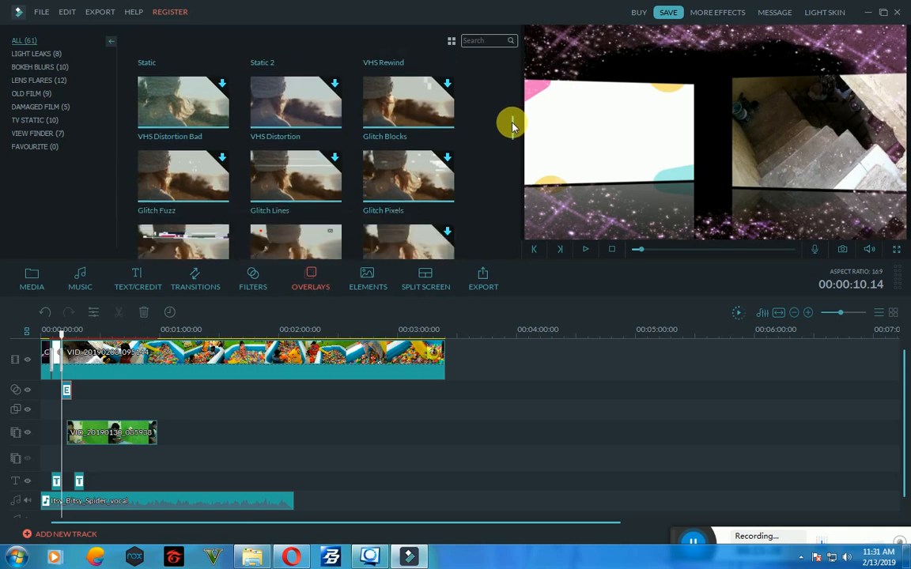
scroll(510, 138, down, 3)
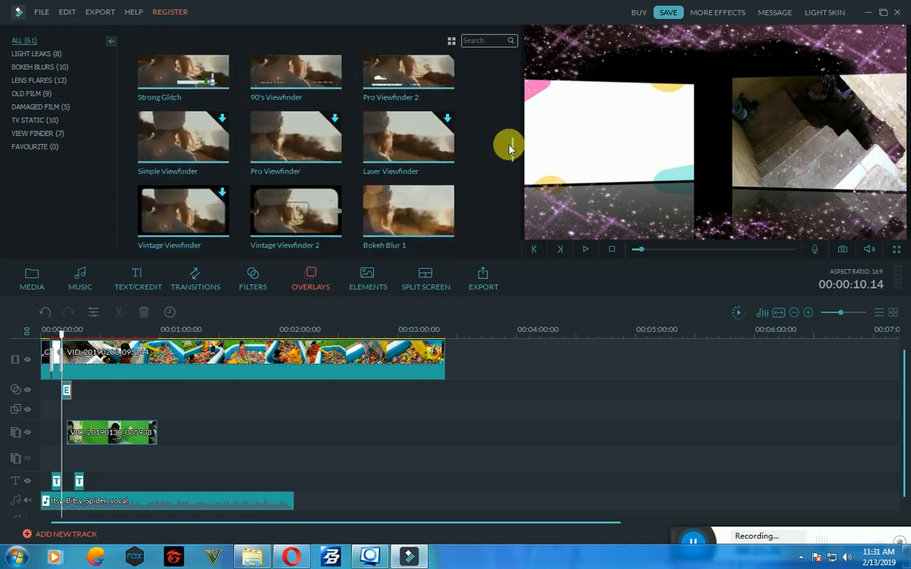
scroll(508, 162, down, 2)
drag(510, 164, 520, 59)
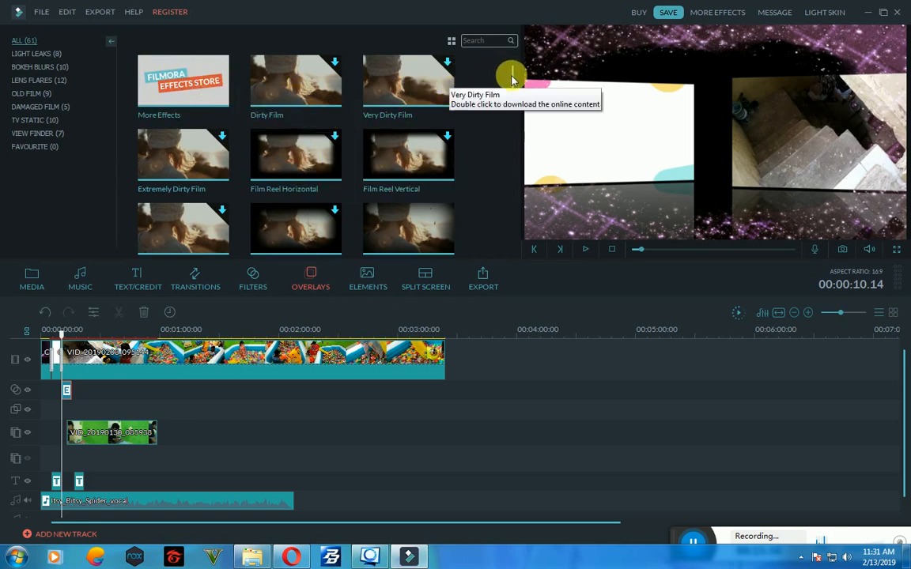
drag(512, 79, 490, 167)
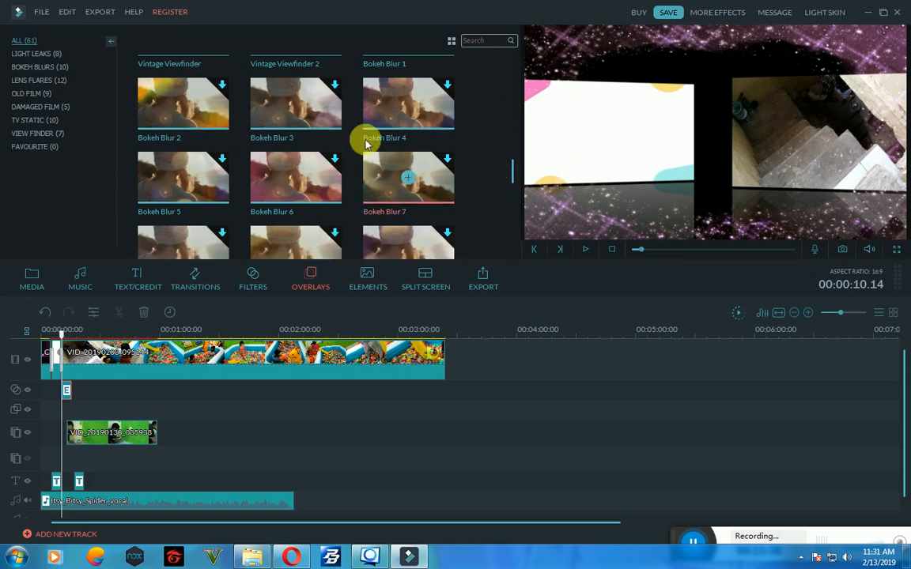
click(45, 55)
click(45, 67)
click(54, 121)
click(53, 136)
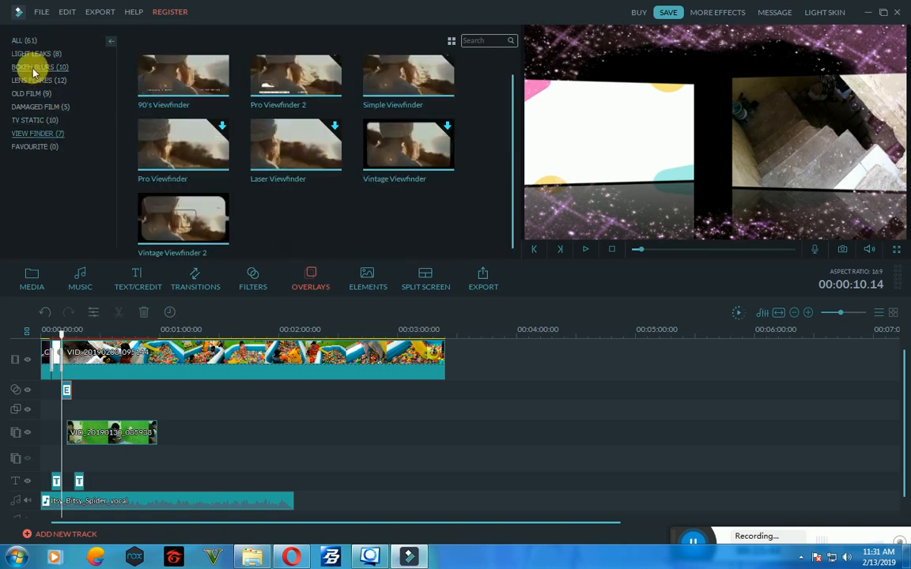
Browse the elements collection through the badge, hand-drawn and love elements, and preview Element Motion Shape 2
click(33, 69)
click(30, 42)
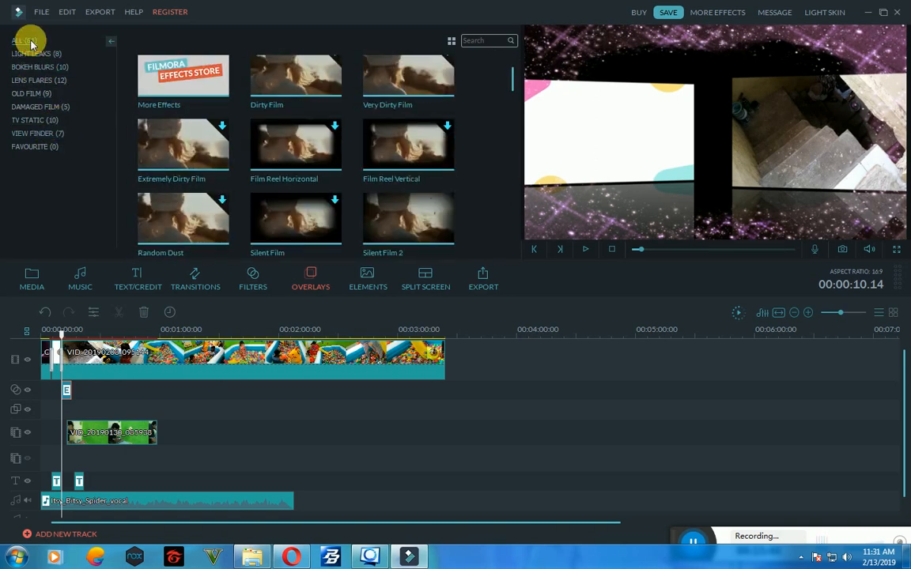
click(354, 287)
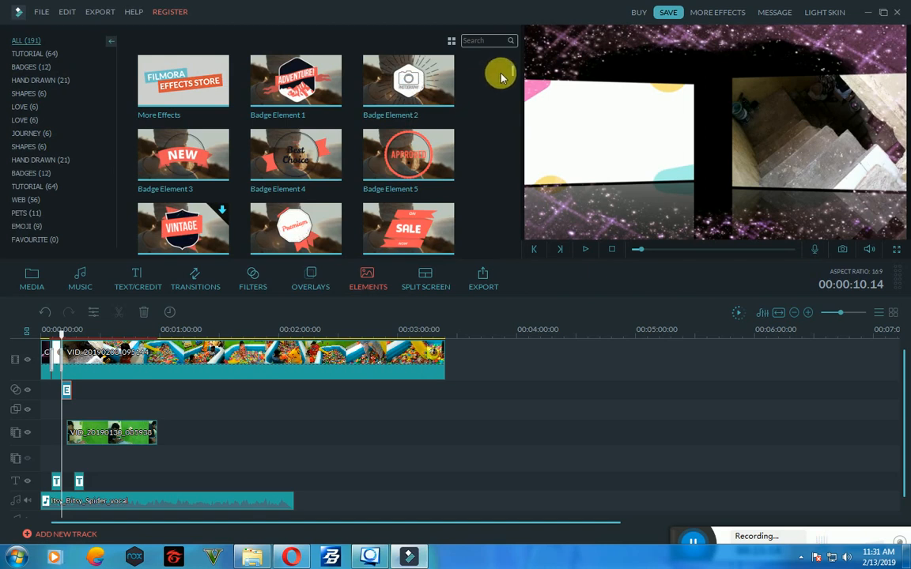
scroll(509, 81, down, 5)
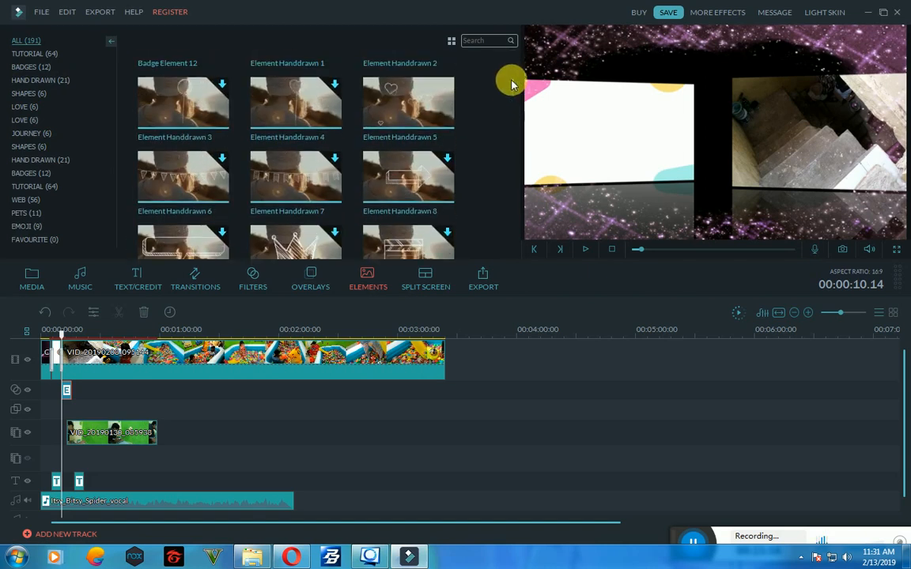
scroll(509, 86, down, 10)
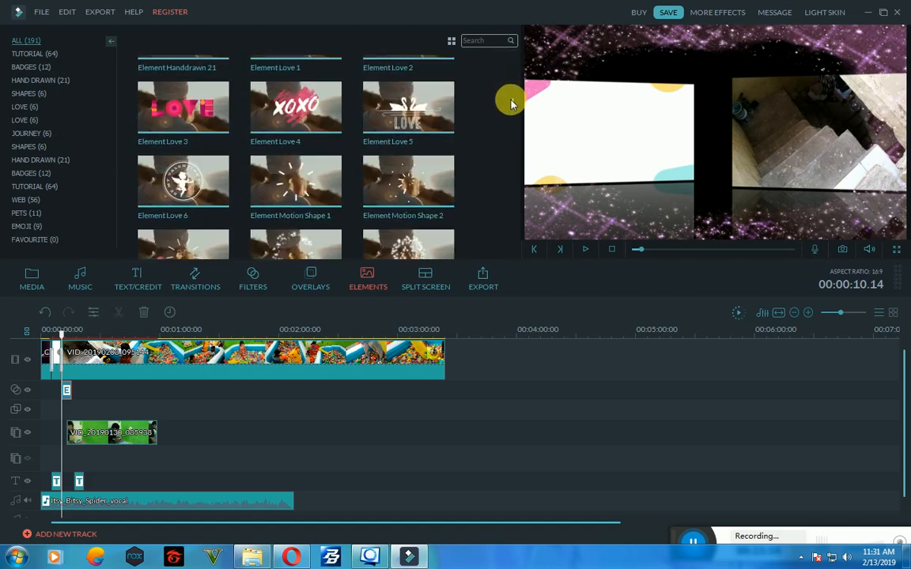
click(430, 193)
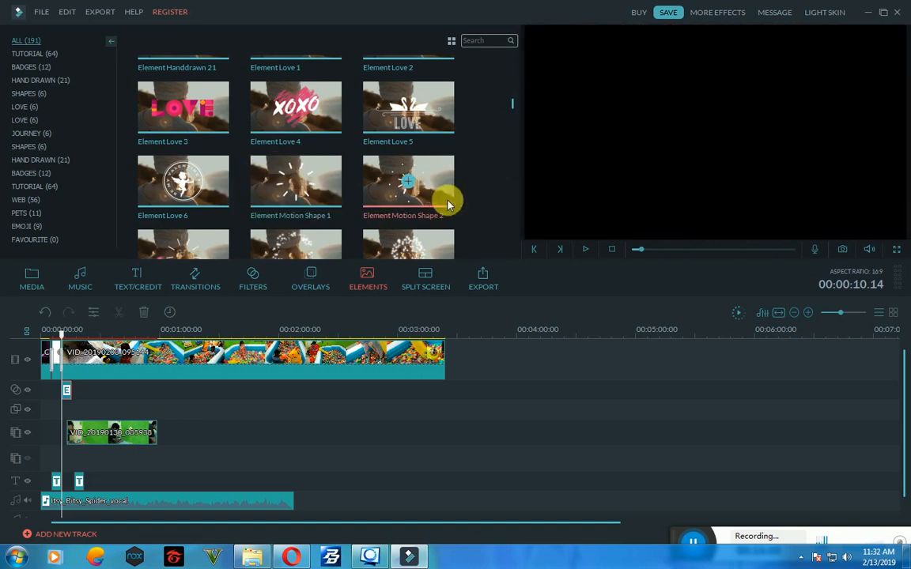
click(583, 252)
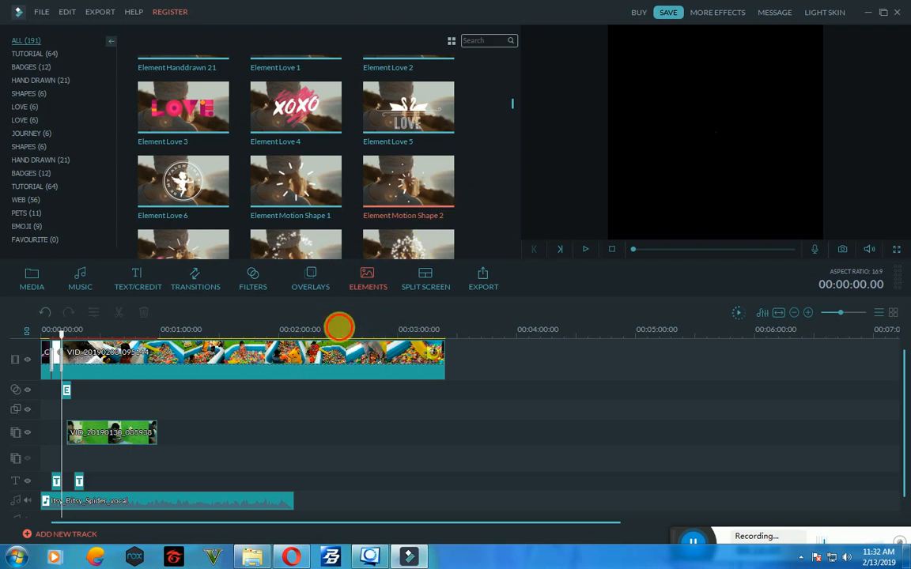
Add Element Motion Shape 2 to the first picture-in-picture track at 00:02:19.03 and reposition it over the ball pit
drag(340, 325, 314, 335)
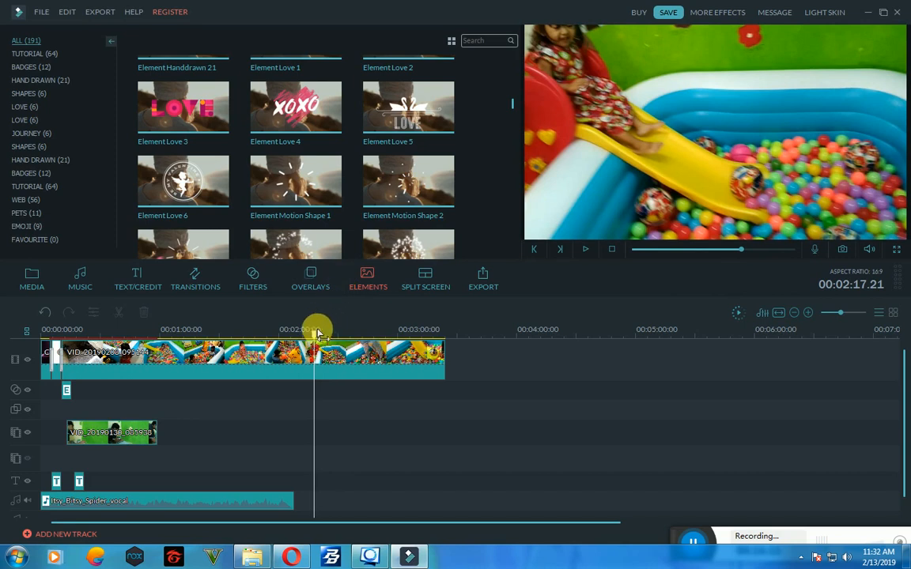
drag(317, 331, 316, 335)
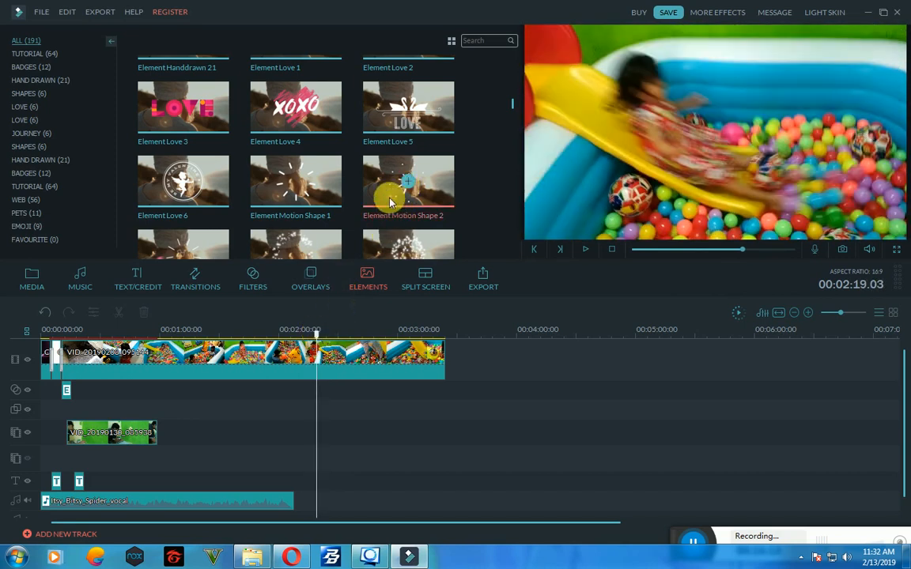
mouse_move(390, 203)
mouse_down()
mouse_move(314, 406)
mouse_move(321, 379)
mouse_up()
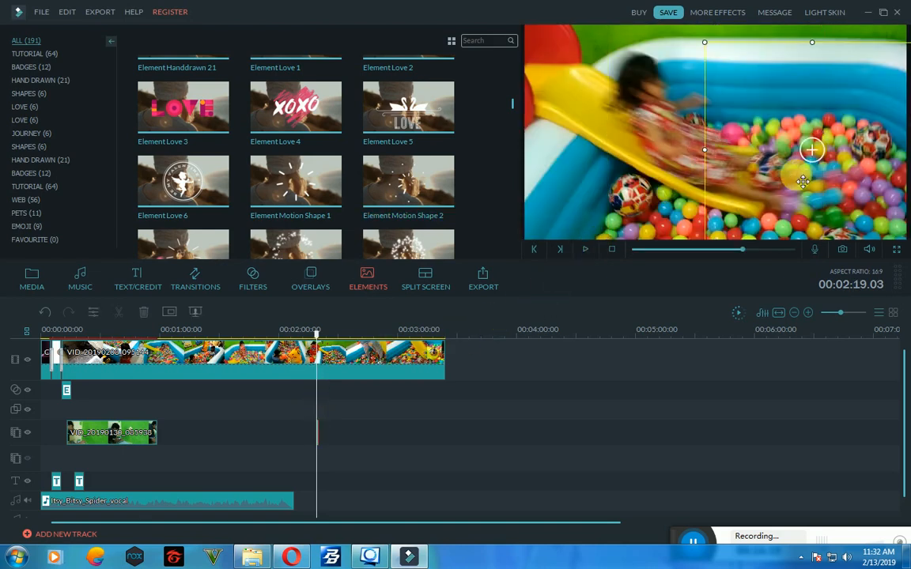
drag(802, 182, 775, 194)
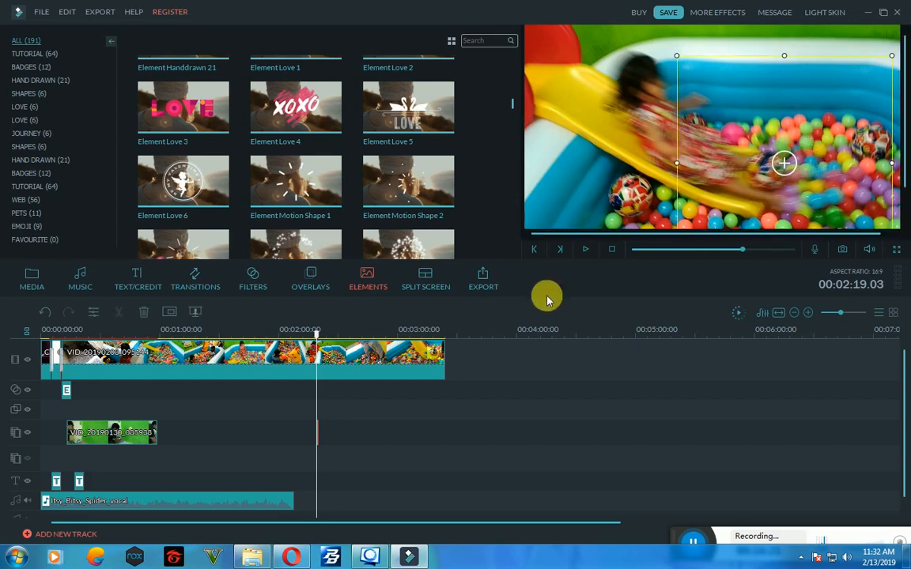
Play the timeline from just before the Motion Shape 2 element to preview it over the video
click(319, 335)
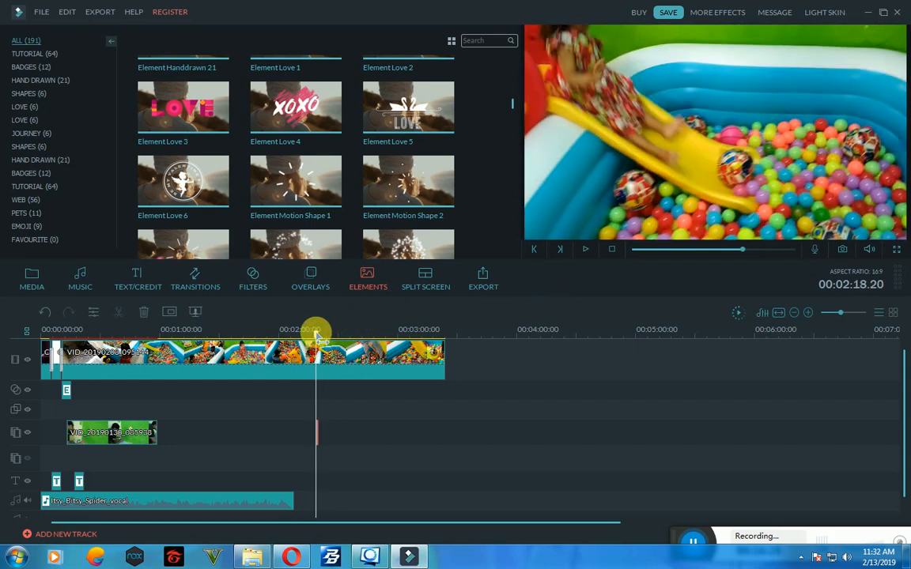
click(586, 252)
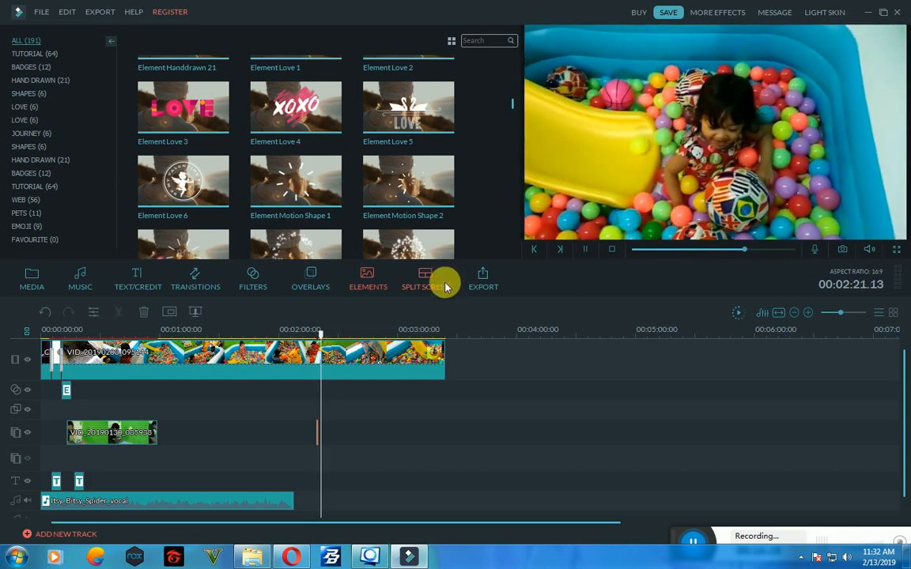
click(585, 251)
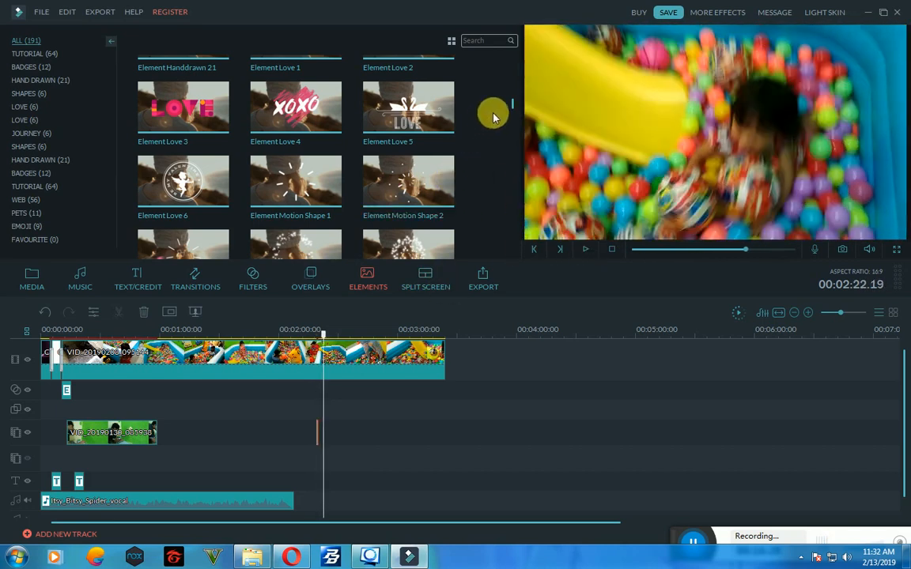
Look through the elements collection again from the badges to the motion shapes, and preview Element Motion Shape 5
drag(511, 106, 504, 66)
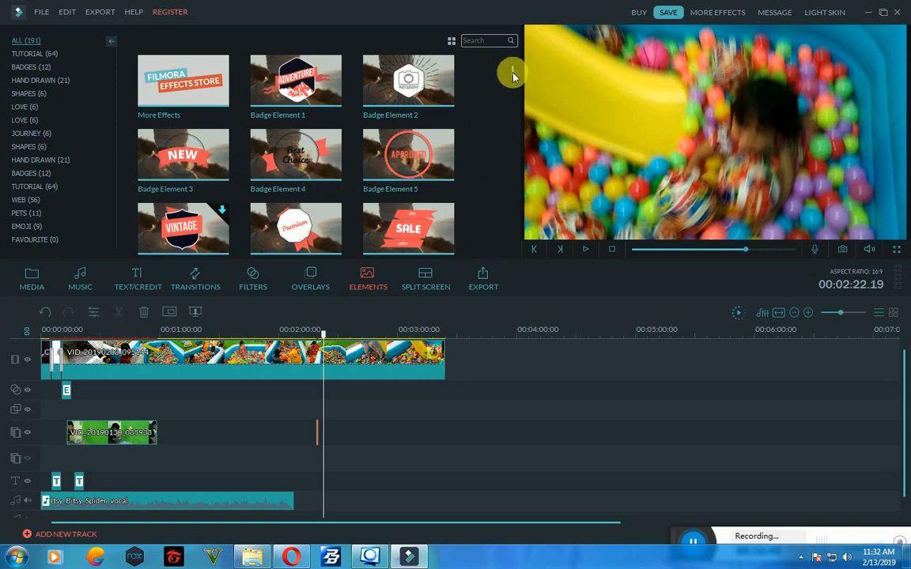
scroll(512, 87, down, 5)
scroll(512, 92, down, 10)
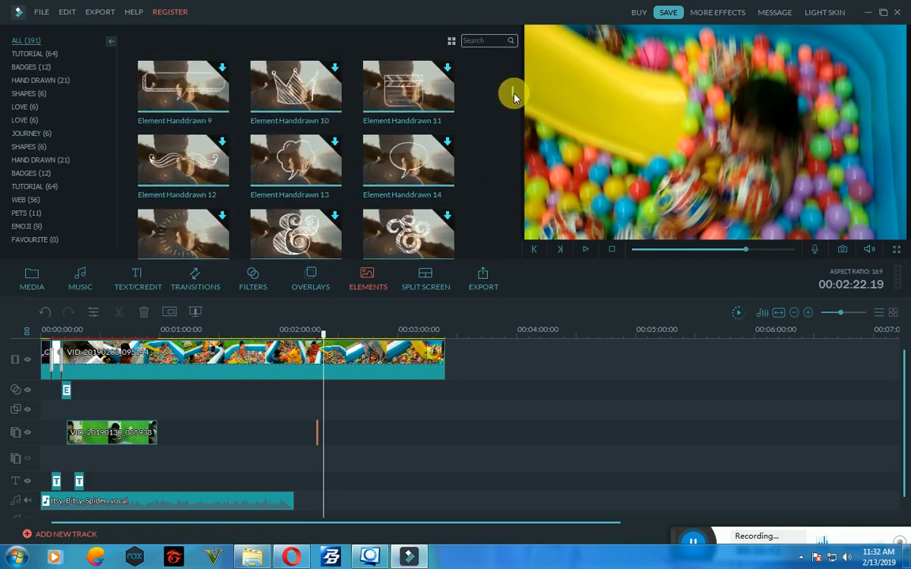
scroll(513, 109, down, 5)
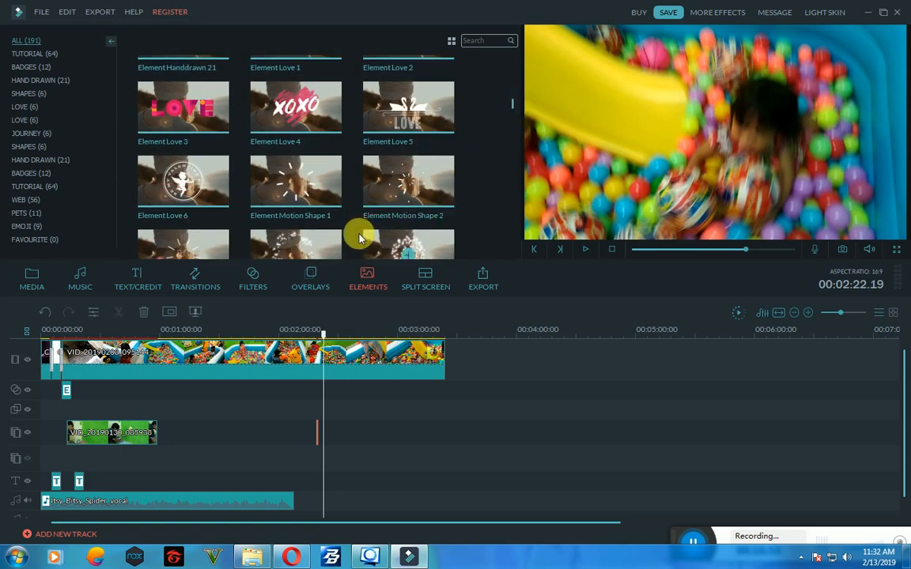
click(395, 249)
click(586, 250)
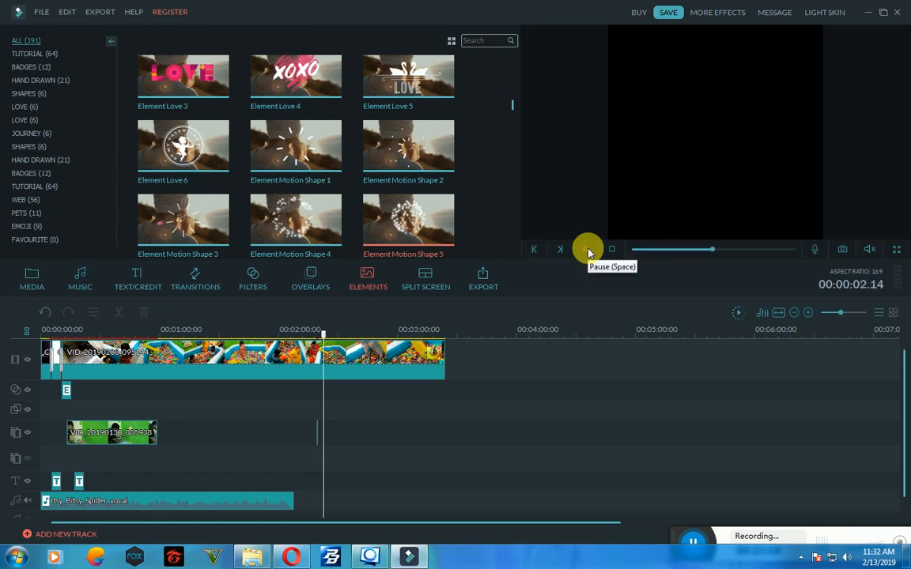
click(587, 251)
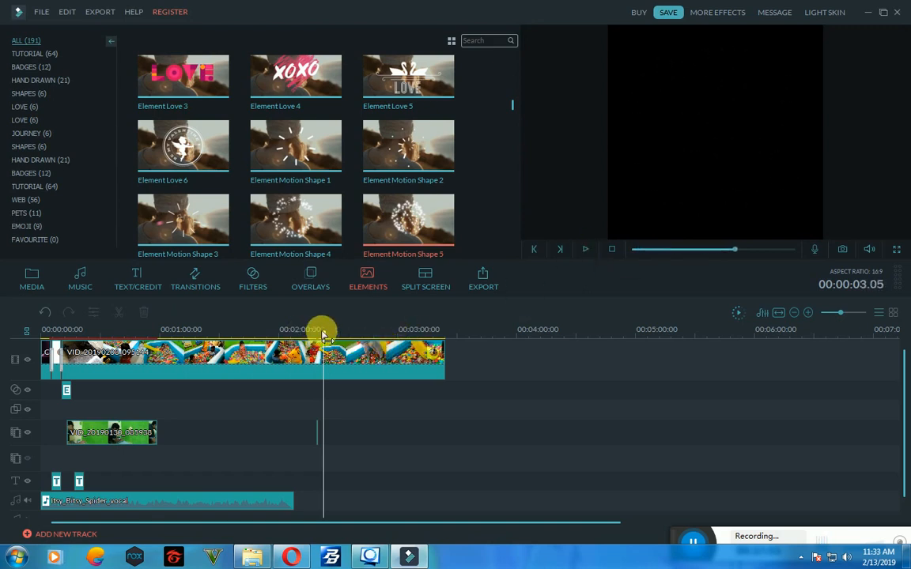
Add Element Motion Shape 4 at 00:00:48.20 on the empty track below VID_20190130_085938 and move it towards the child in the frame
drag(323, 334, 136, 316)
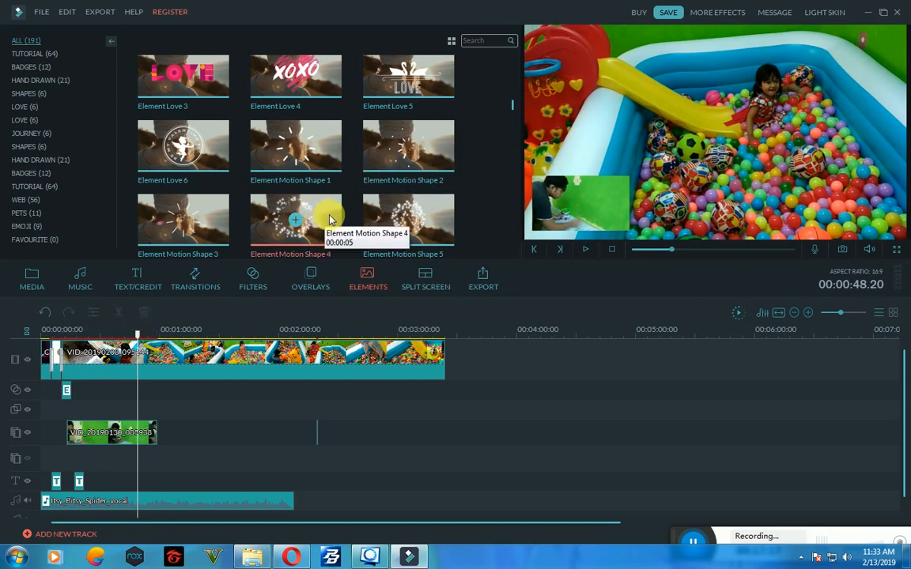
click(297, 216)
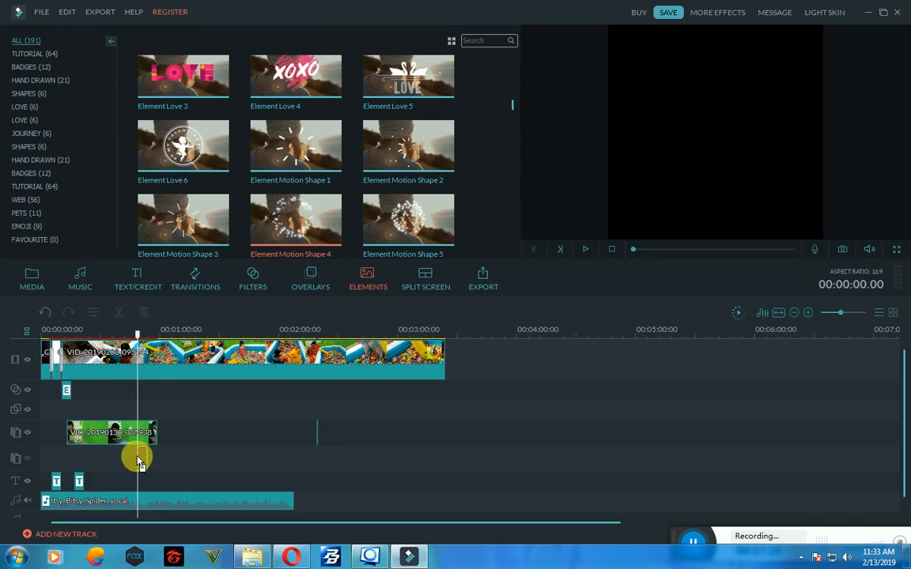
drag(139, 462, 139, 458)
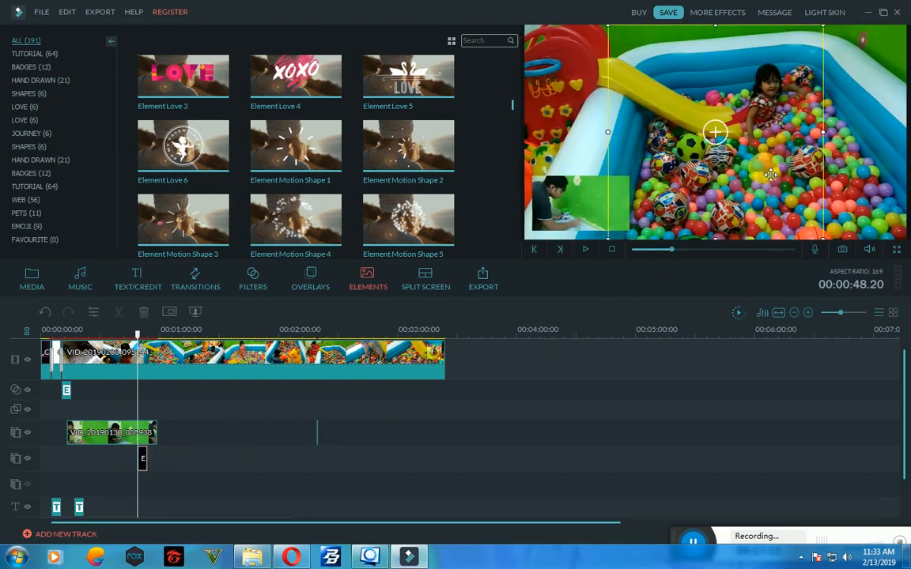
drag(770, 174, 847, 156)
Preview the Motion Shape 4 element over the video and shift it closer to the child
click(613, 250)
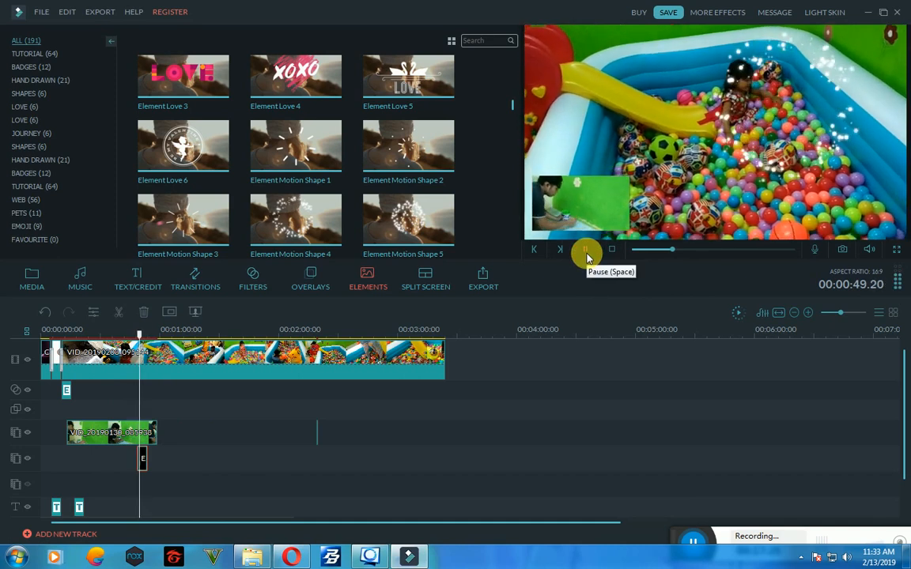
click(587, 255)
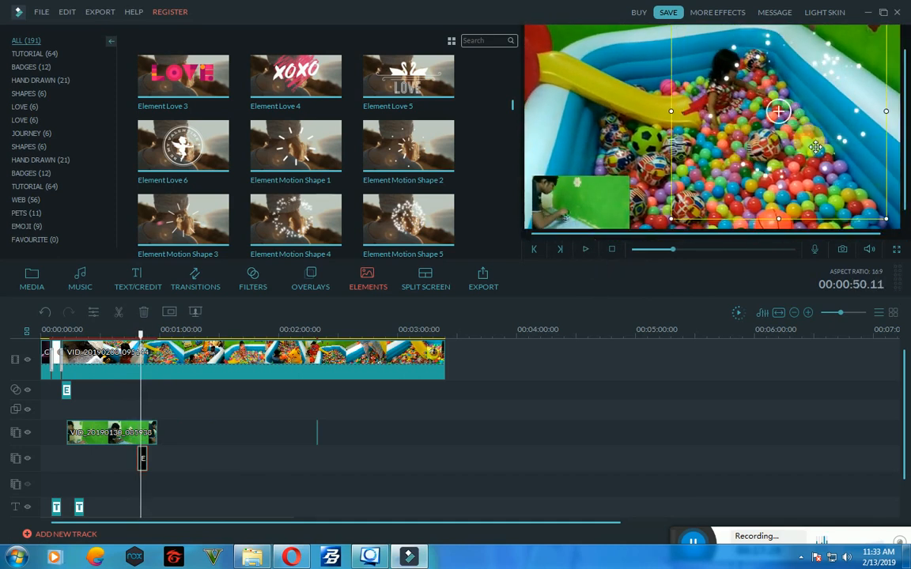
drag(807, 144, 800, 142)
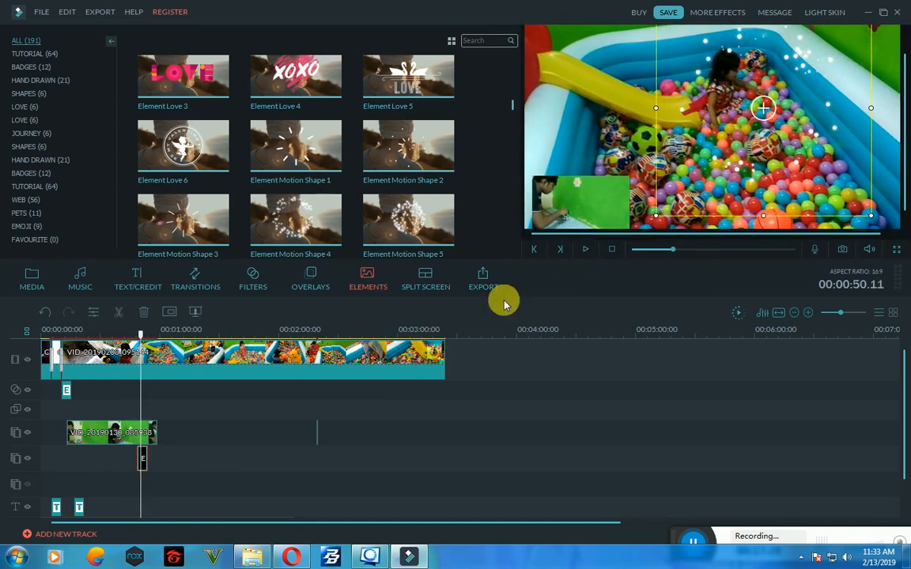
click(585, 250)
click(585, 250)
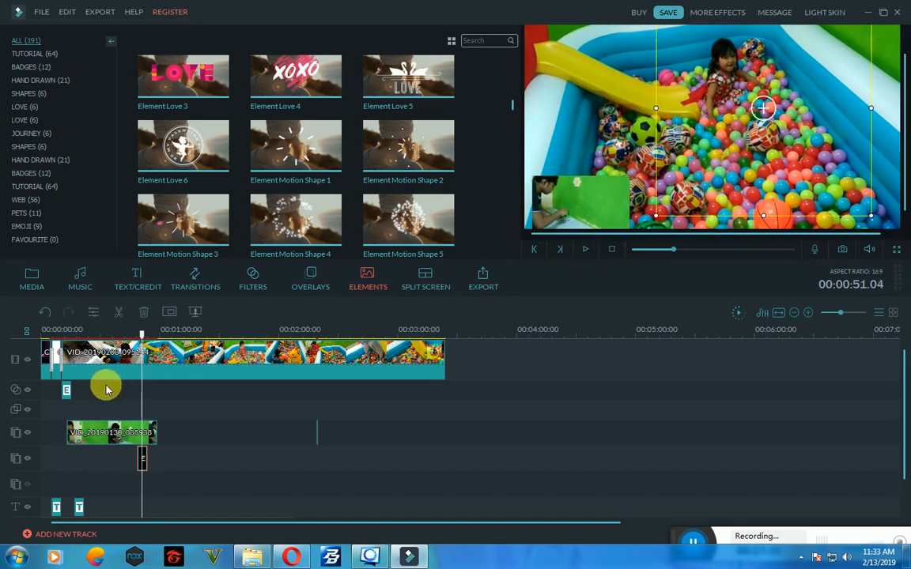
Replay the video from 00:00:47.21 and nudge the Motion Shape 4 element slightly to centre it better around the child
click(135, 330)
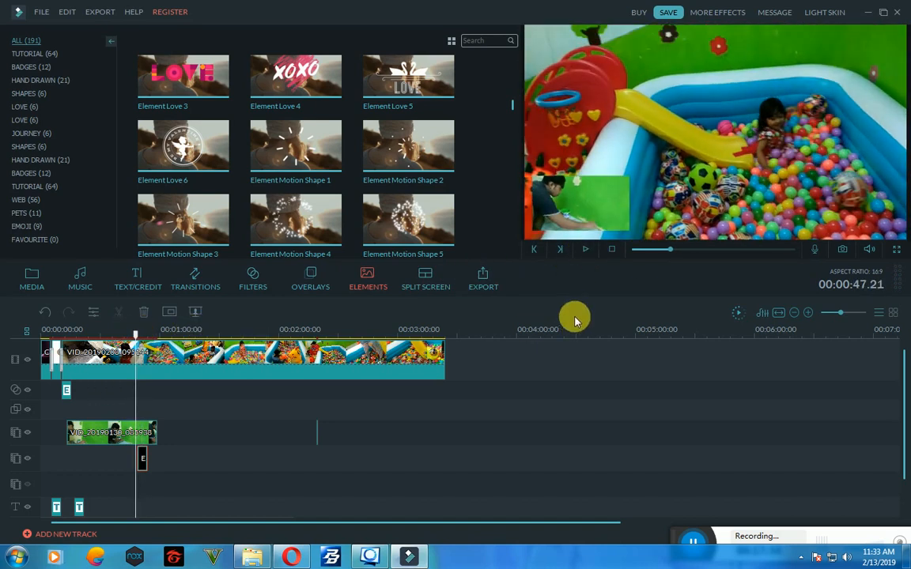
click(585, 250)
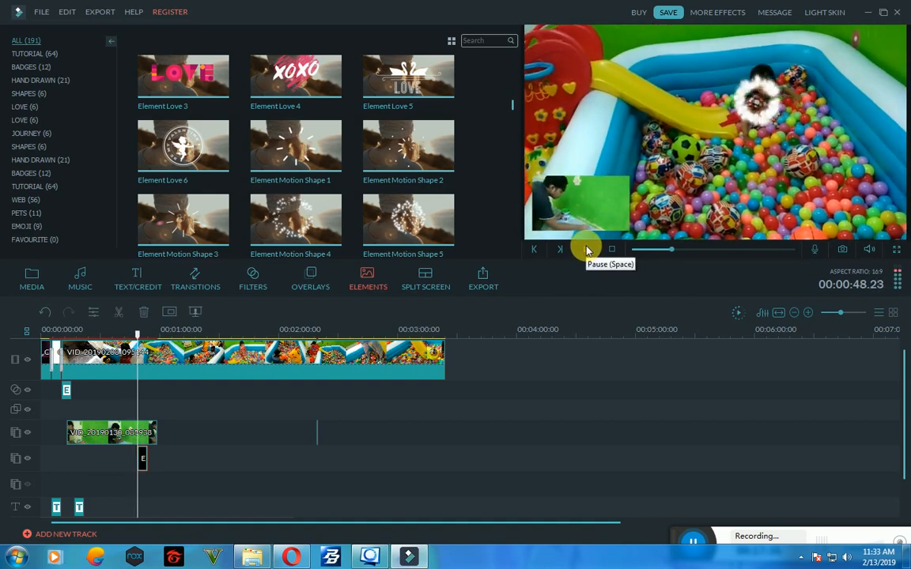
click(585, 250)
click(585, 250)
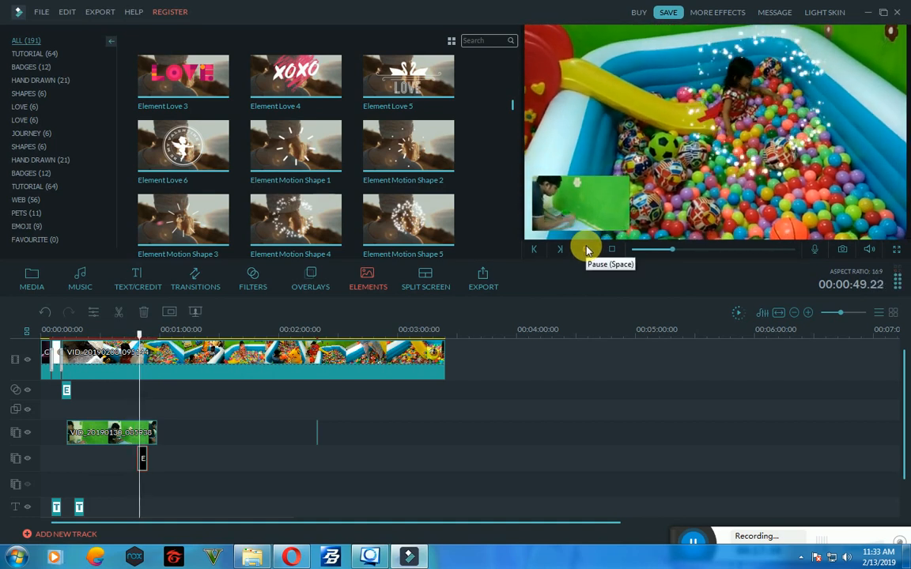
click(585, 250)
drag(829, 148, 821, 146)
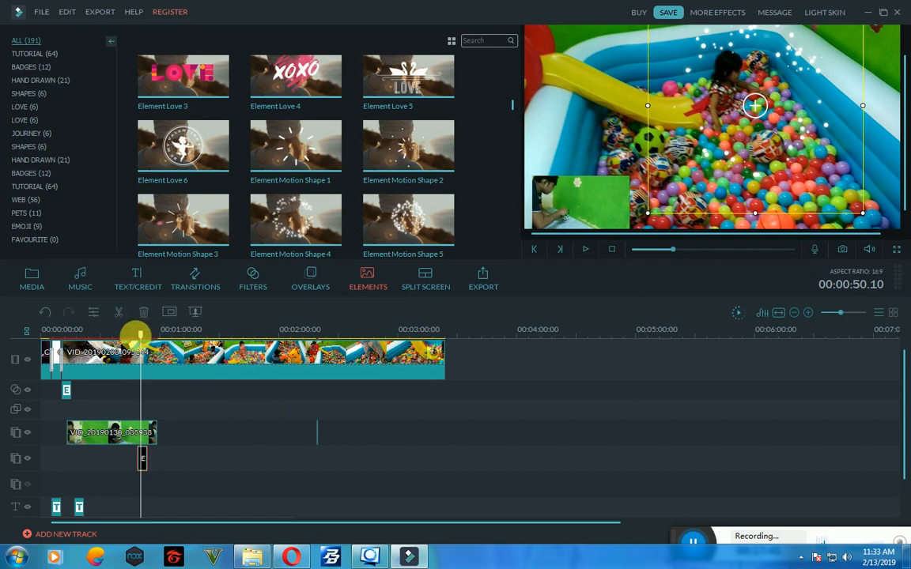
Browse the split screen layouts and preview the slanted two-part and three-column layouts
click(422, 283)
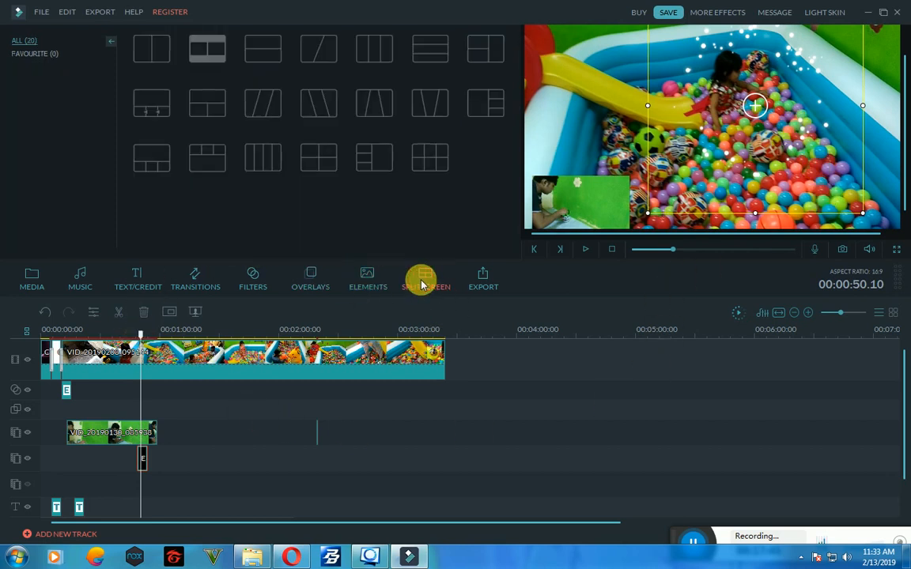
click(260, 52)
click(309, 53)
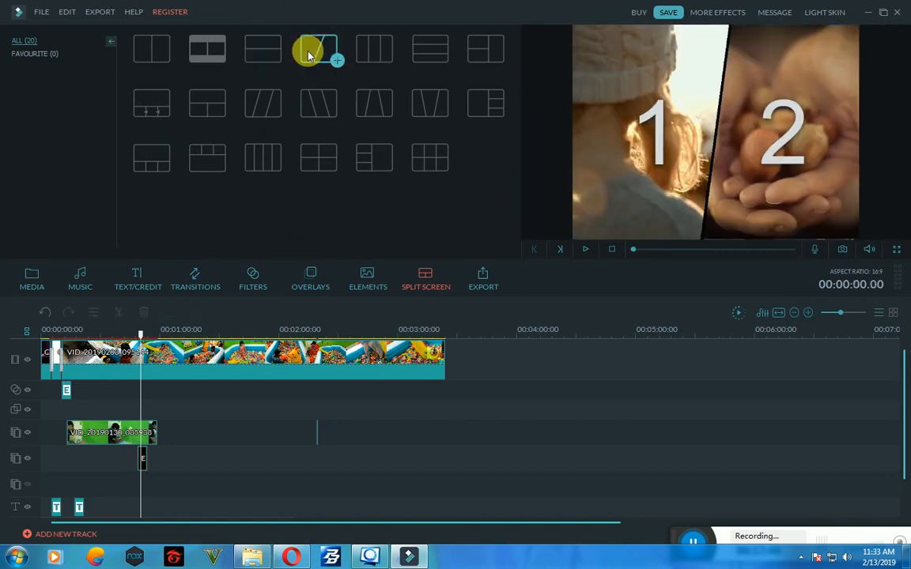
click(384, 63)
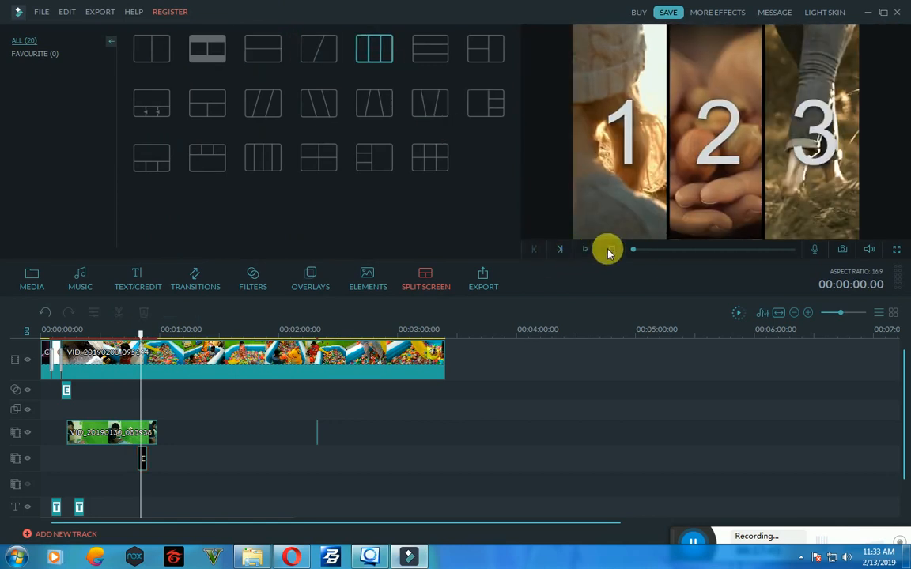
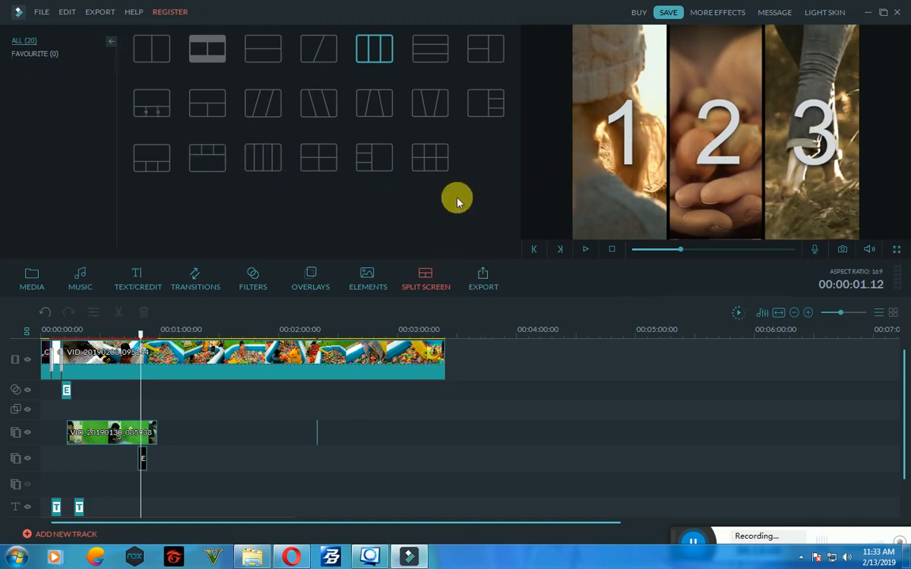
Add the three-column split screen at the end of the main video track and play the timeline from 00:03:21.01
drag(361, 51, 286, 310)
drag(392, 377, 440, 331)
click(400, 331)
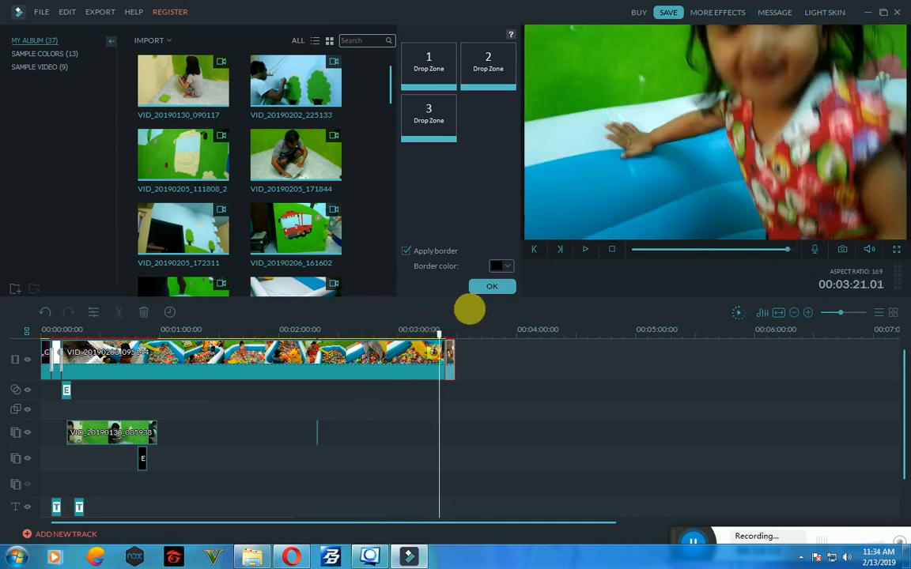
click(585, 249)
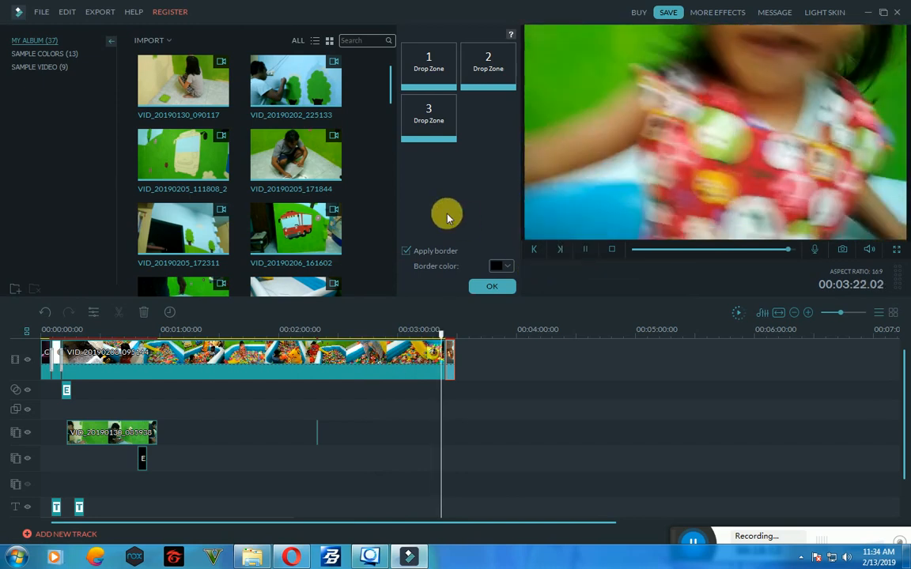
Fill split screen drop zones 1 to 3 with VID_20190205_171844, VID_20190130_090117 and VID_20190205_111808_2, and play the result
click(585, 250)
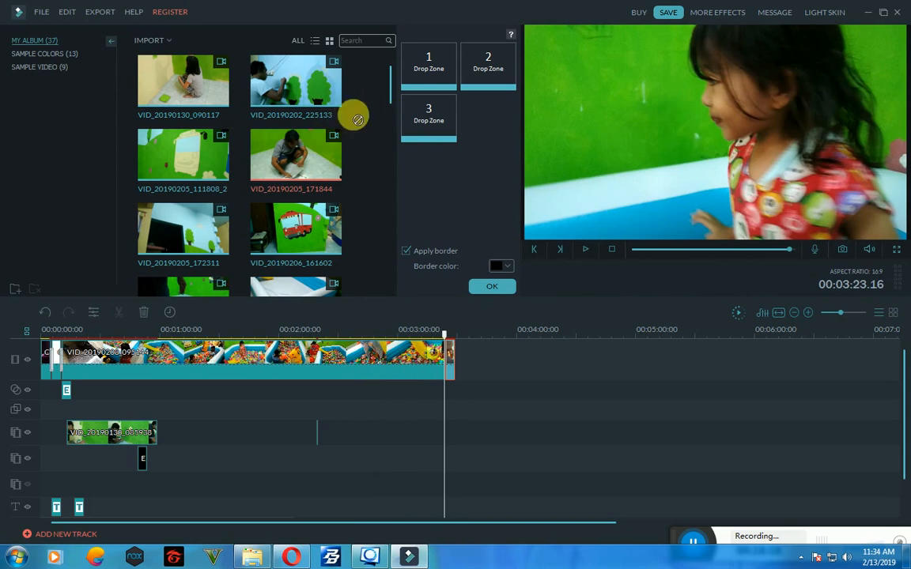
drag(423, 73, 424, 73)
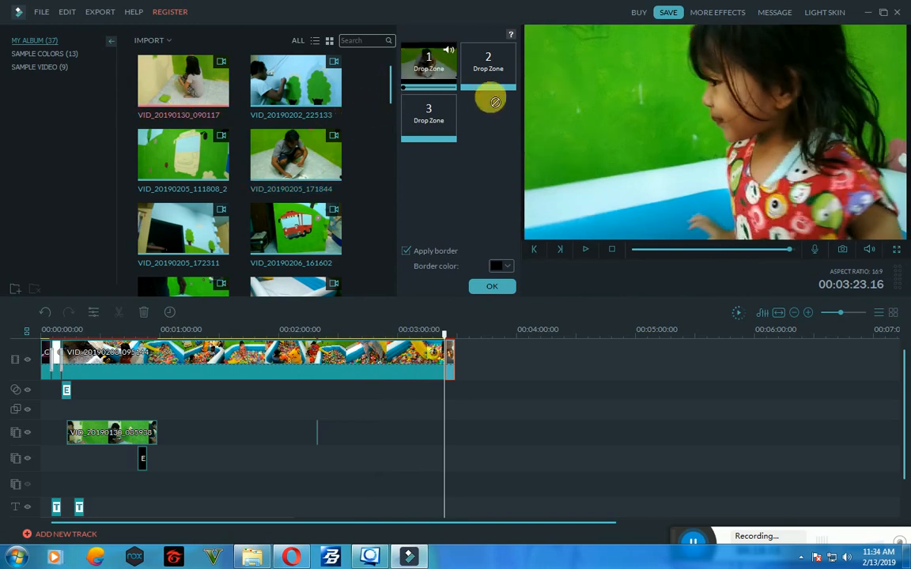
drag(495, 102, 498, 67)
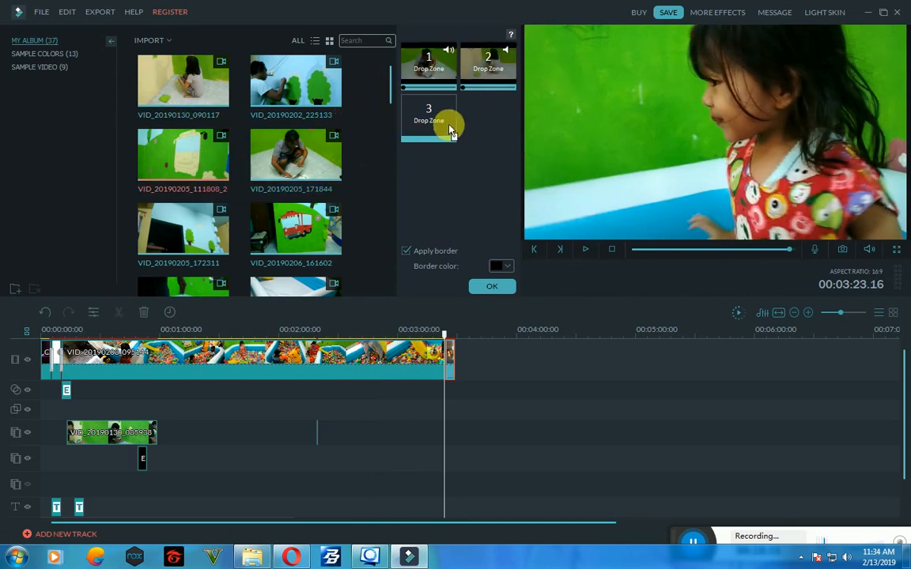
drag(450, 131, 451, 129)
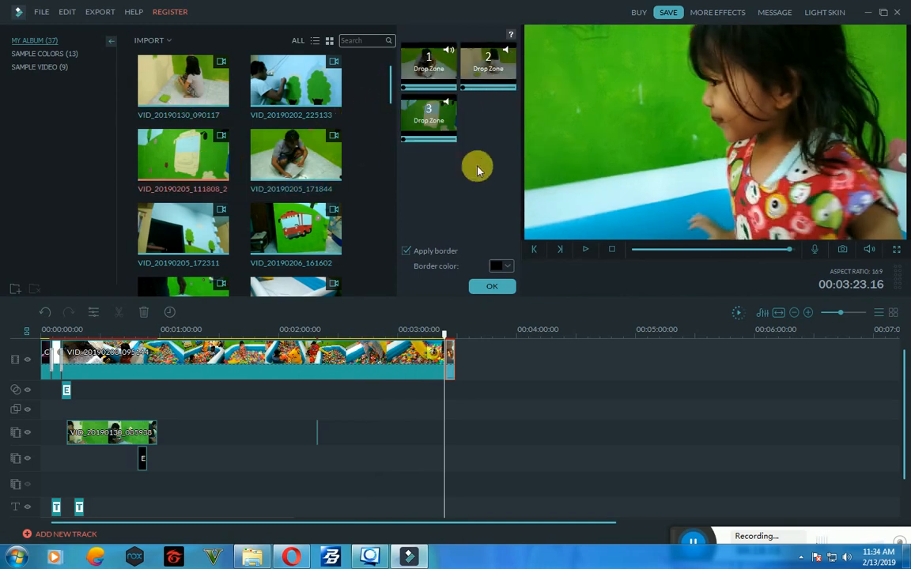
click(585, 249)
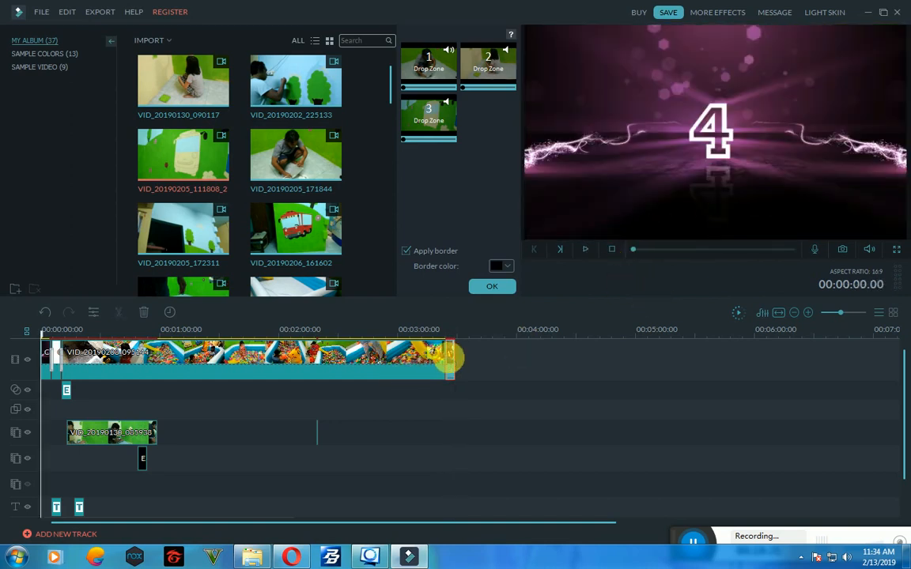
Delete the three-column split screen from the end of the main video track and close its settings
key(Delete)
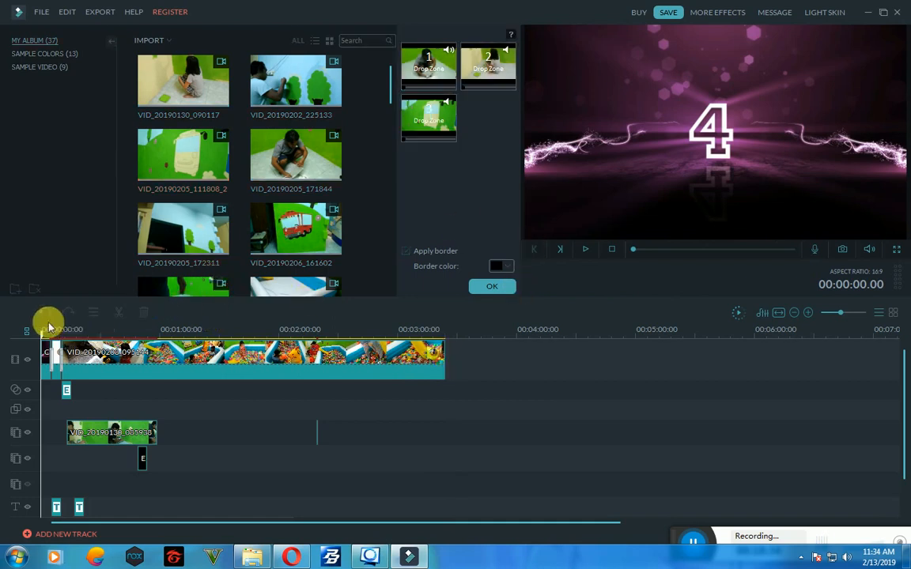
click(487, 287)
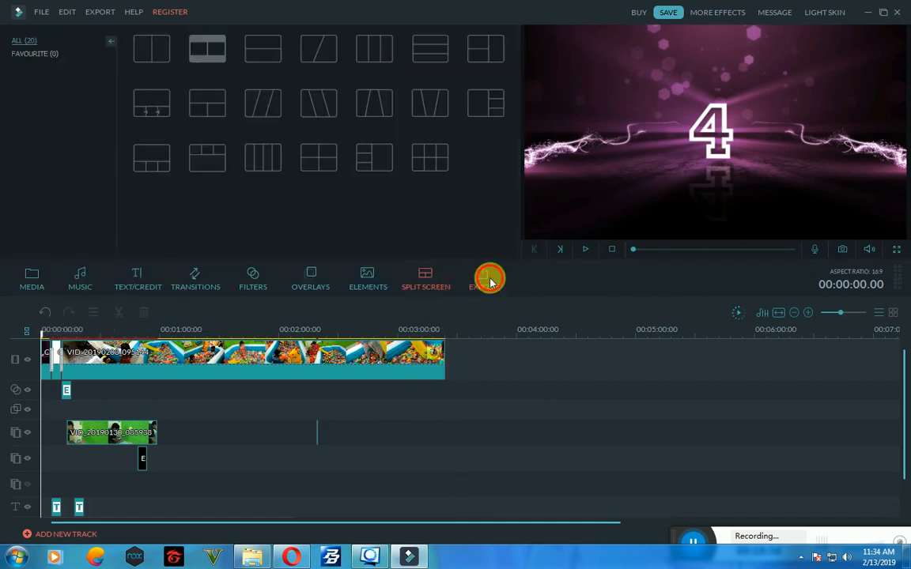
Examine the export output name, save folder and file formats, try the WEBM format, and leave without exporting
click(488, 280)
click(654, 420)
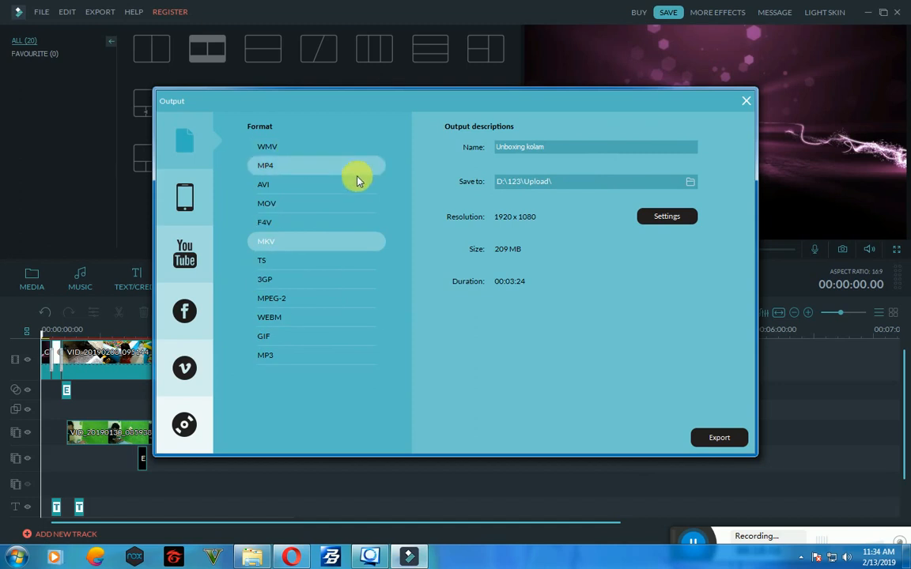
click(655, 182)
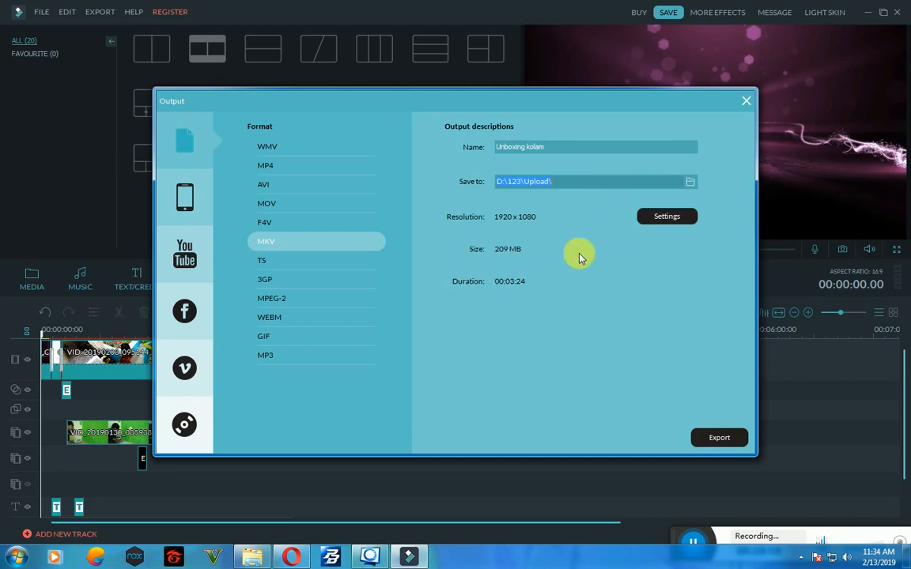
click(298, 237)
click(261, 304)
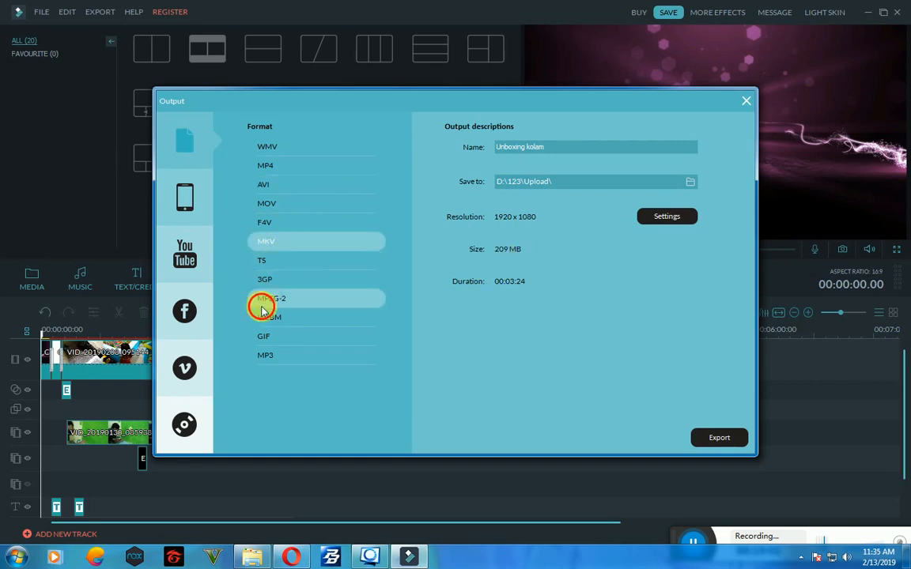
click(293, 322)
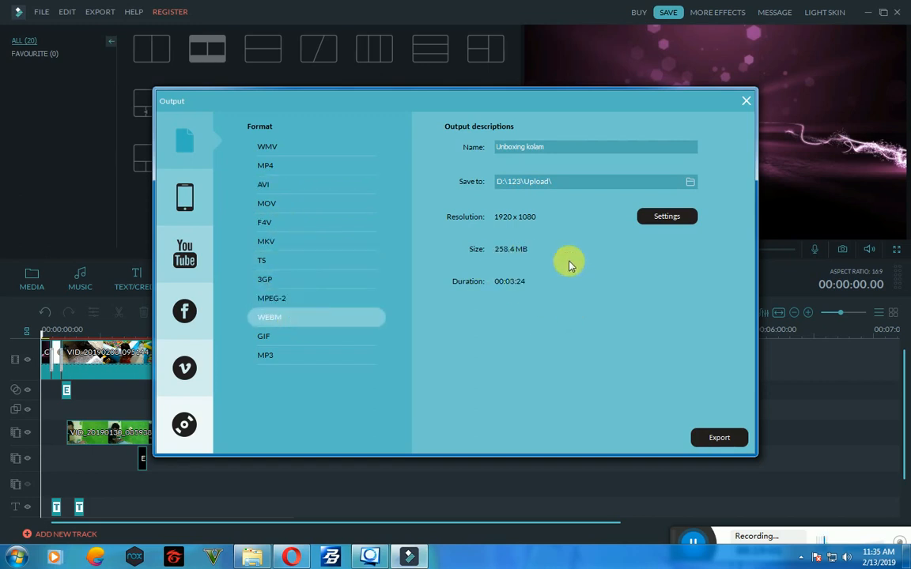
click(745, 102)
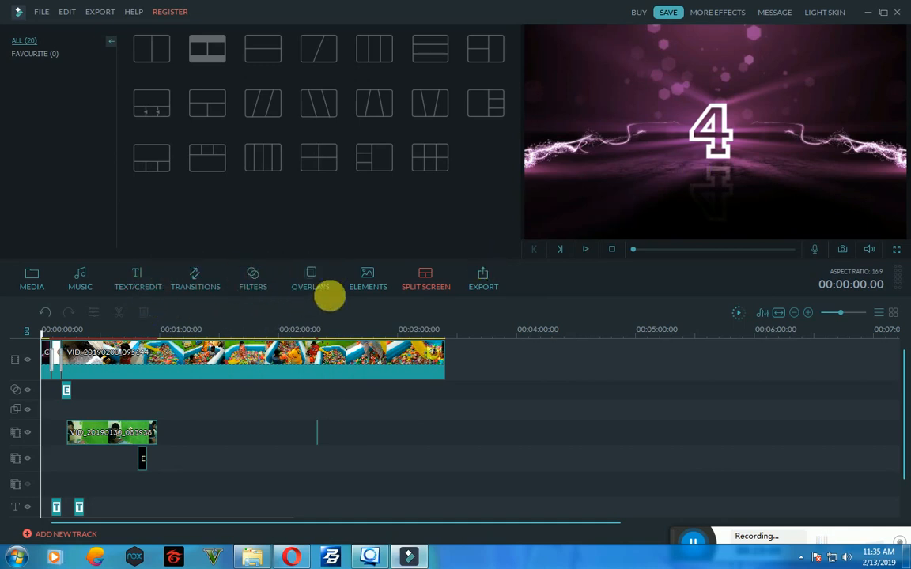
click(143, 283)
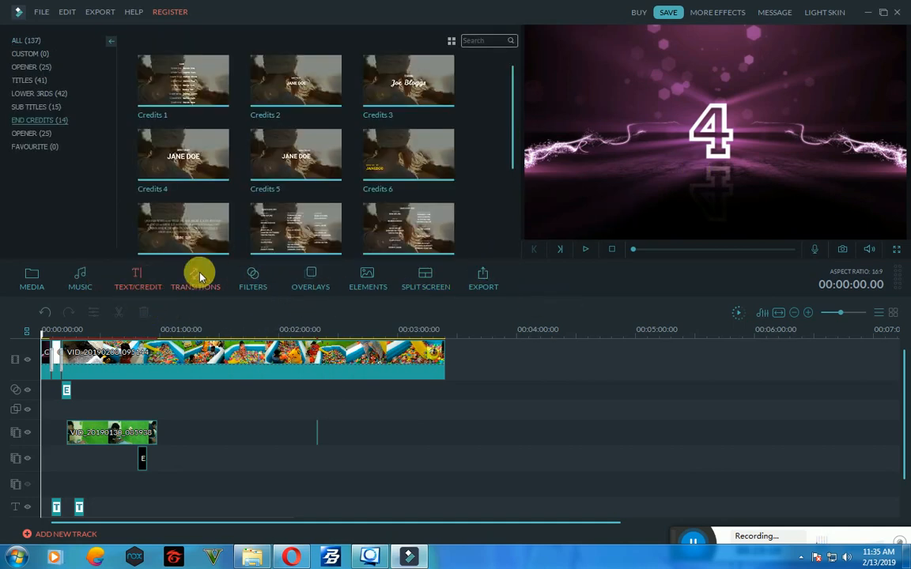
click(196, 278)
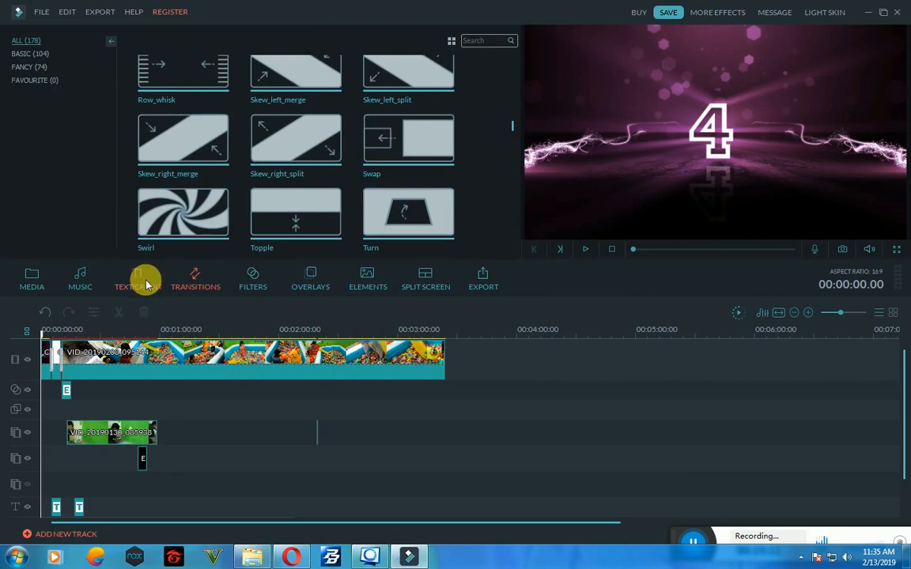
click(260, 282)
click(301, 285)
click(253, 281)
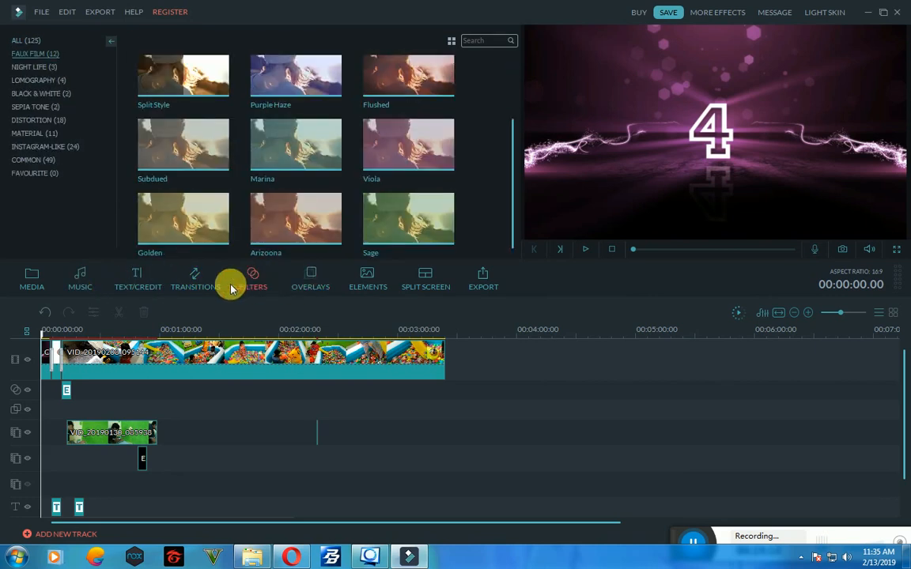
click(132, 282)
click(67, 281)
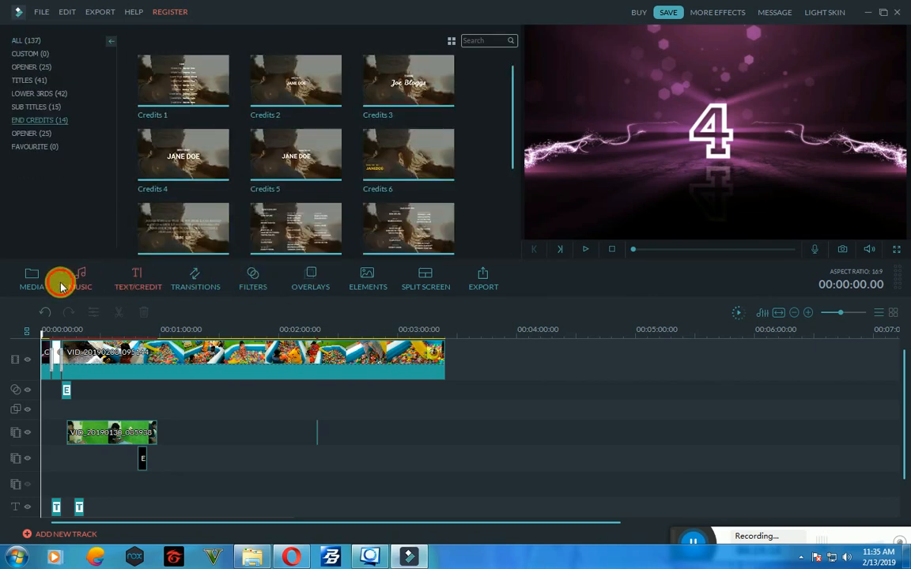
Browse all title templates and add the Opener 16 title at the end of the timeline, right after the main video
click(143, 284)
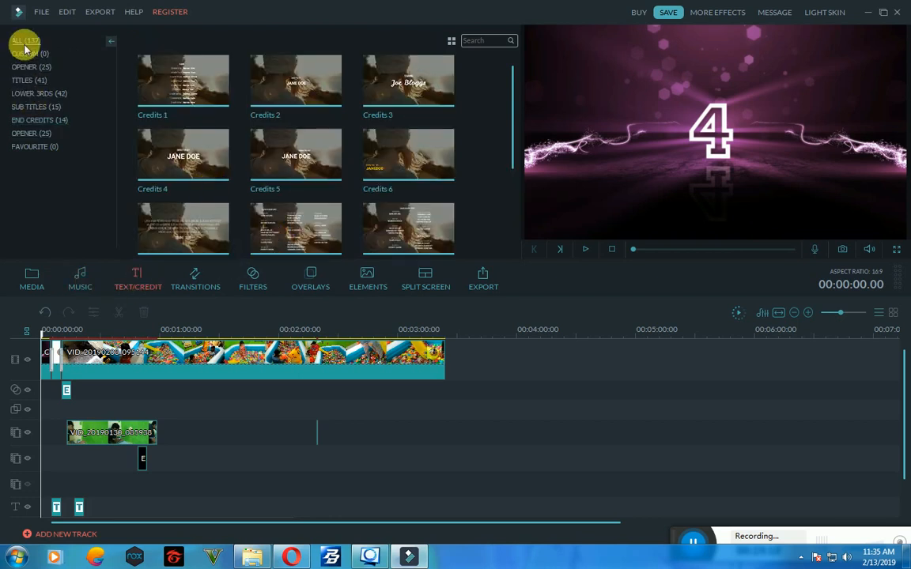
click(25, 43)
scroll(475, 140, down, 3)
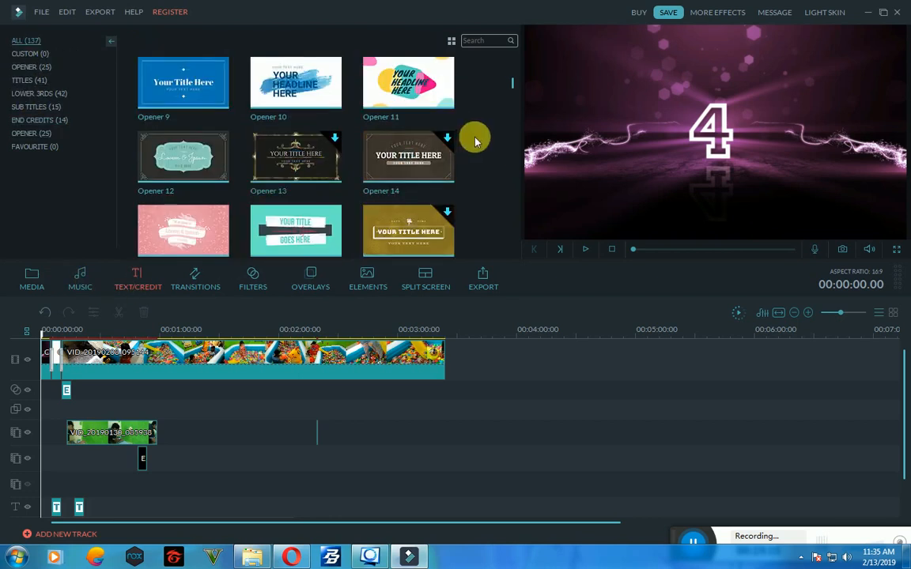
scroll(450, 154, down, 2)
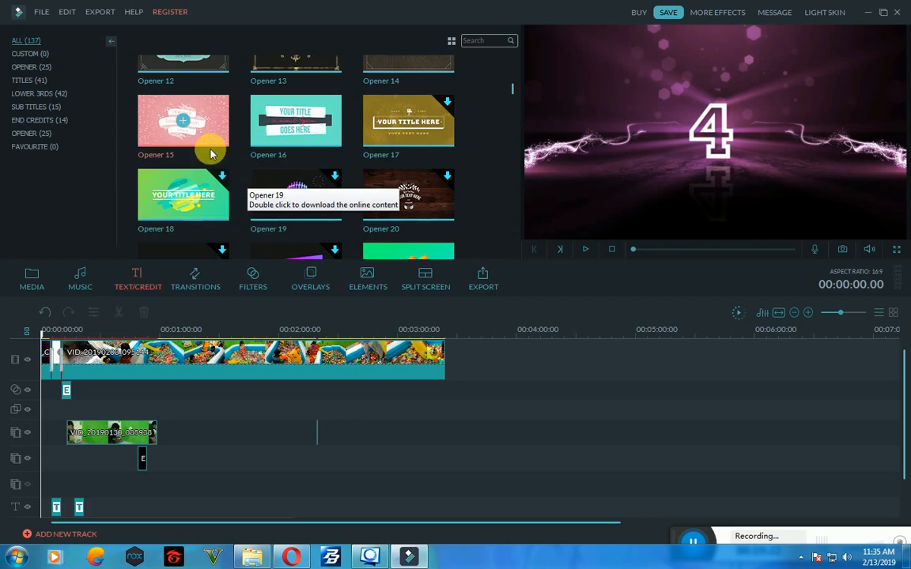
scroll(320, 188, up, 2)
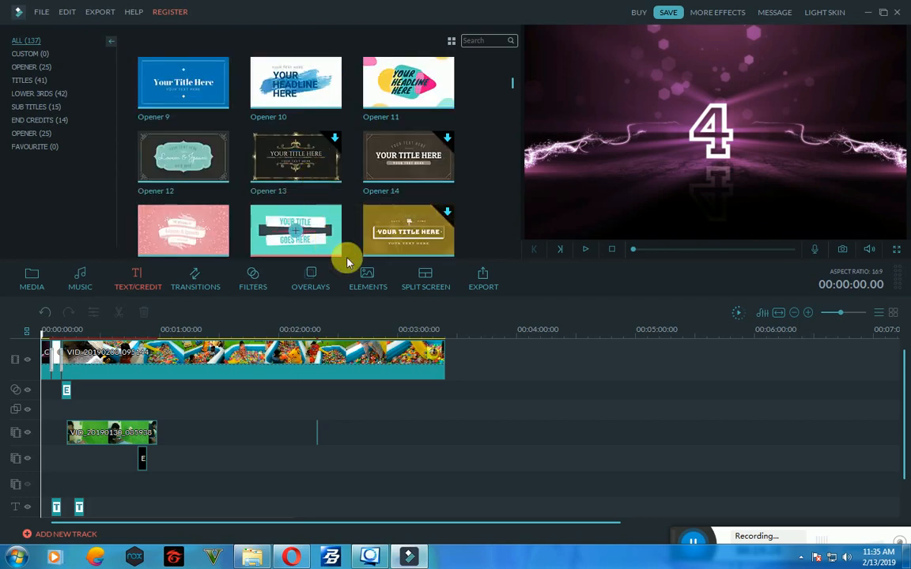
mouse_move(348, 261)
mouse_down()
mouse_move(463, 355)
mouse_move(437, 484)
mouse_up()
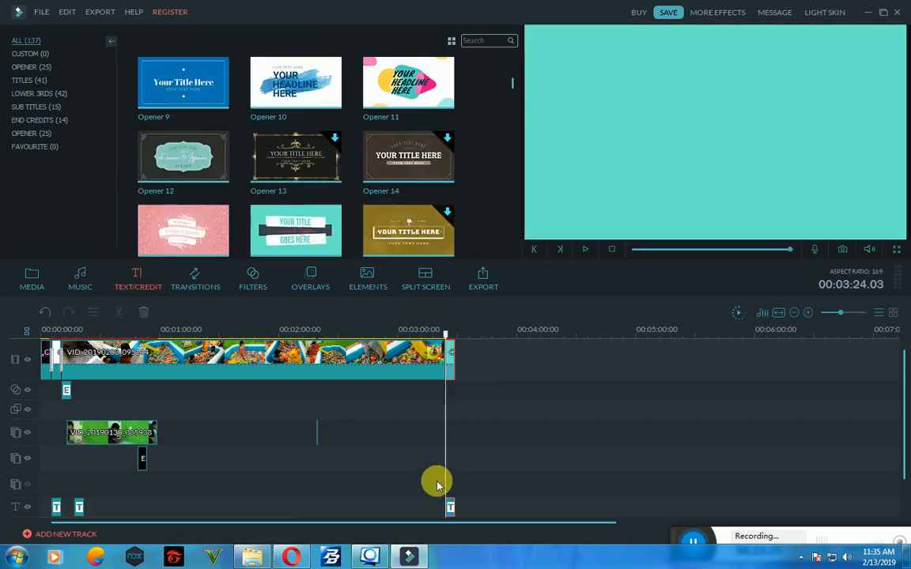
Open the Opener 16 title for editing and replace its upper text line with "Jangan Lupa"
double_click(450, 504)
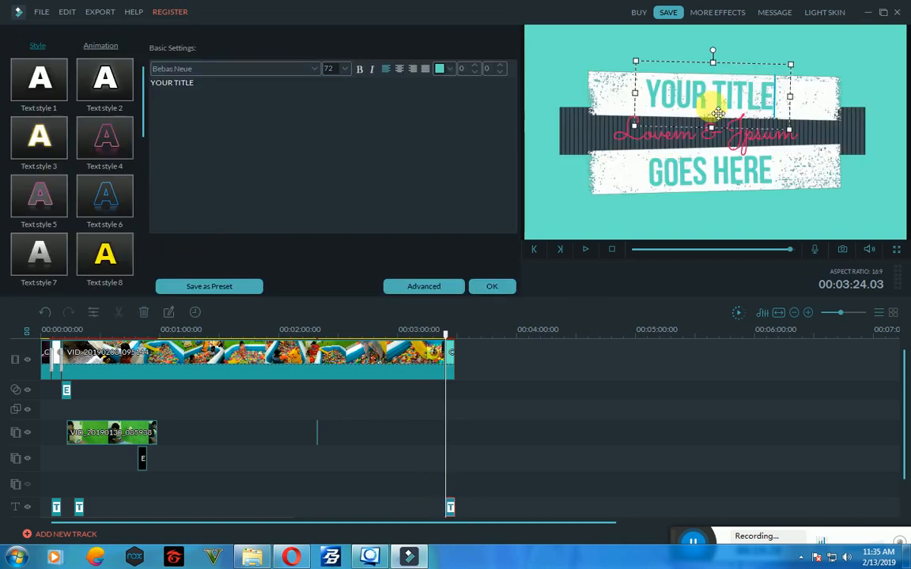
click(690, 118)
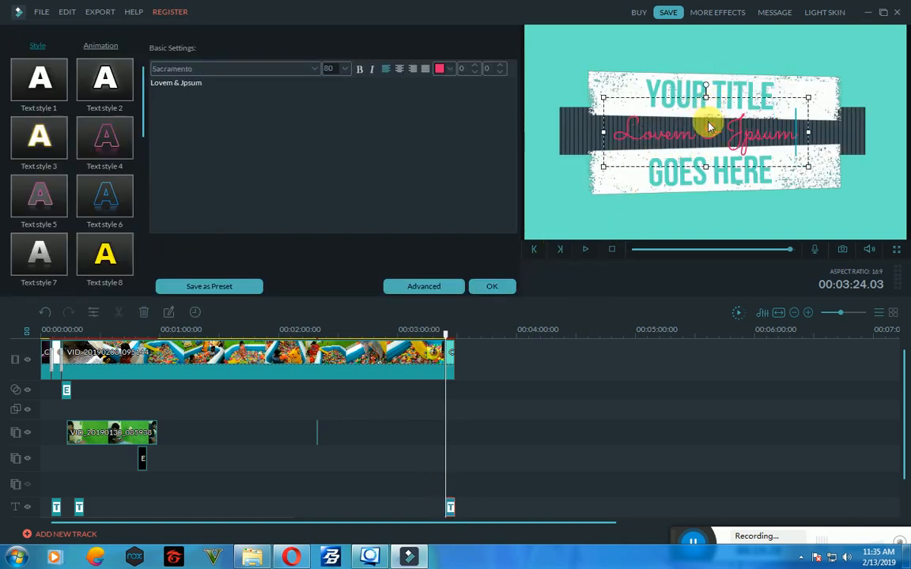
click(757, 89)
drag(310, 86, 6, 79)
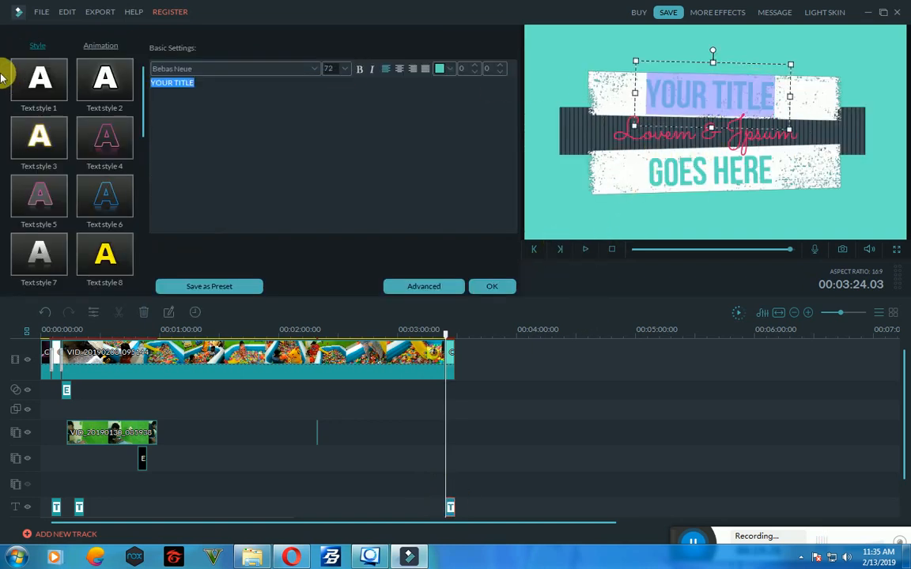
text(Jangan)
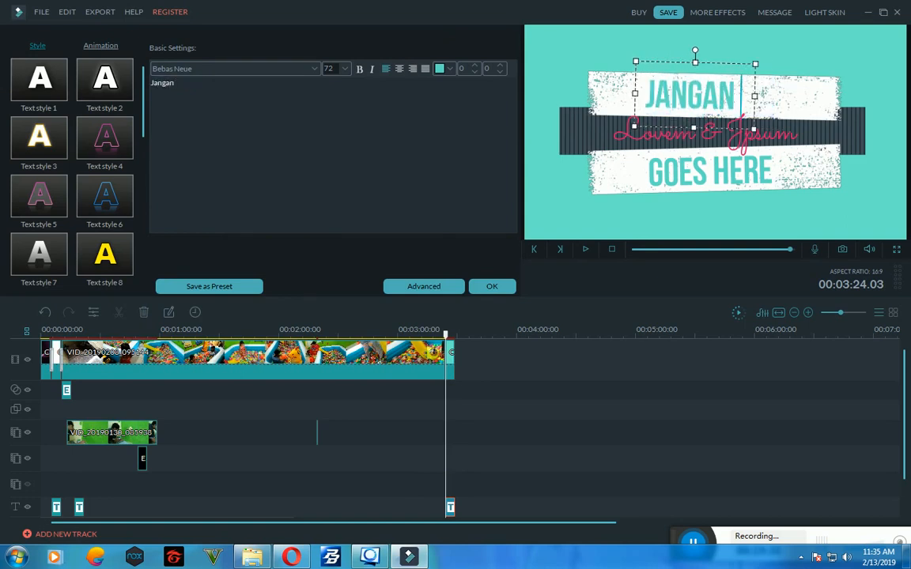
text( Lupa)
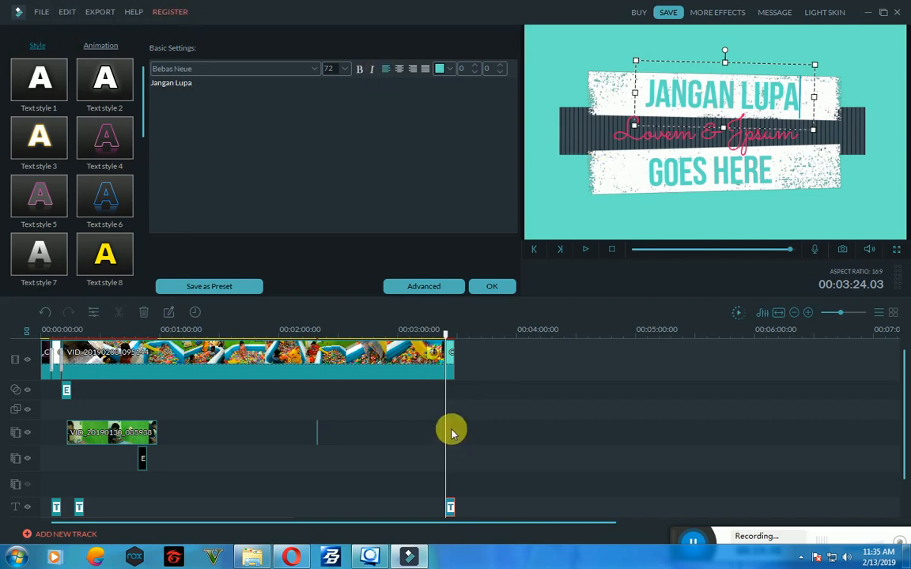
Replace the title's middle text with "SUBSCRIBE", set its font size to 68, and centre it on the dark band
click(756, 149)
click(757, 136)
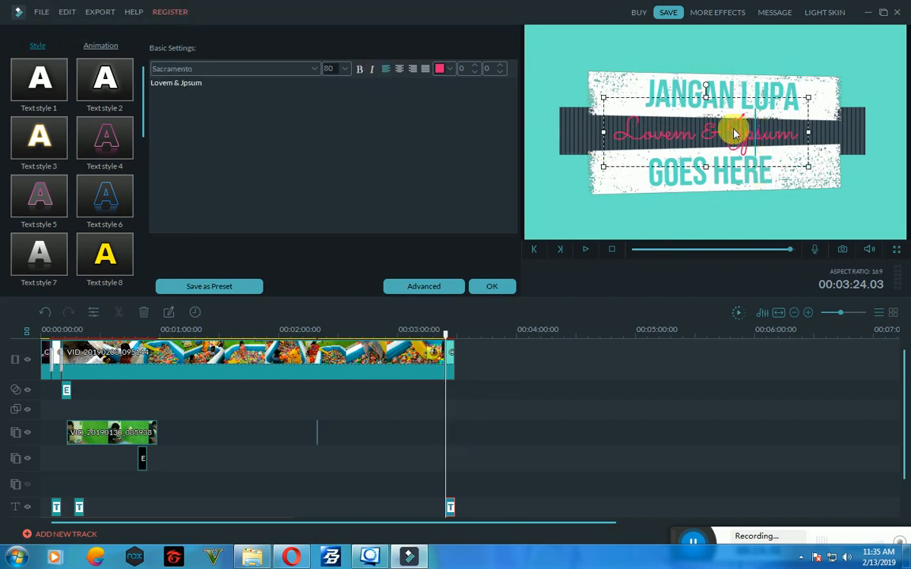
key(ctrl+a)
text(S)
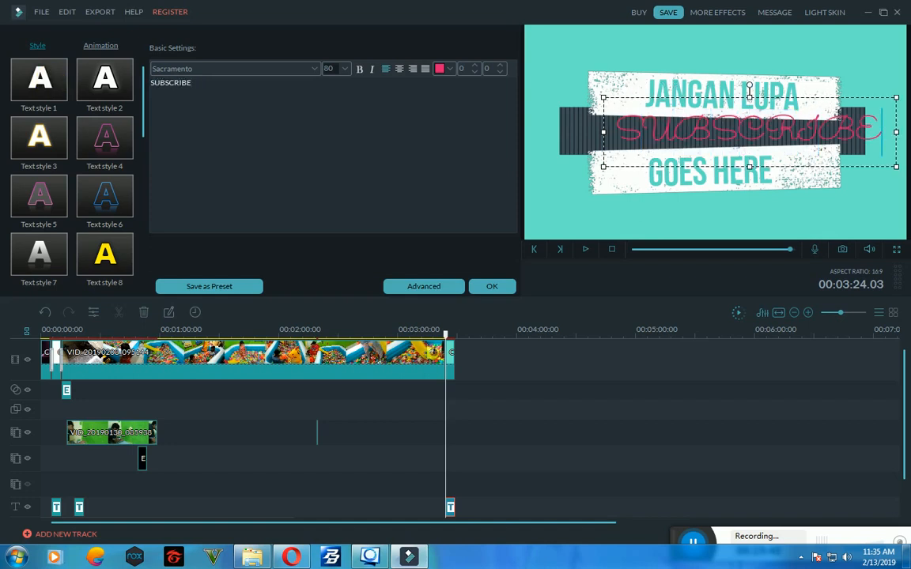
click(346, 68)
click(332, 82)
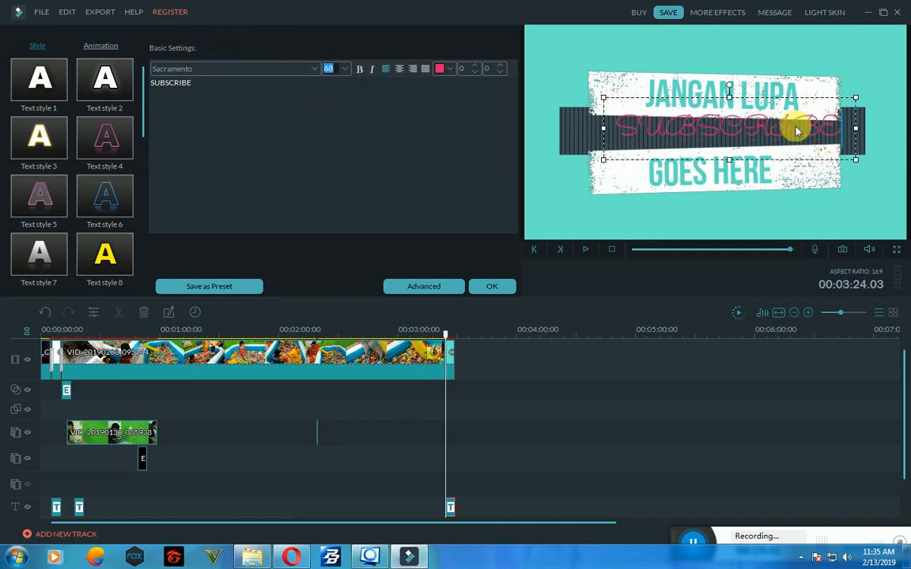
drag(796, 131, 776, 110)
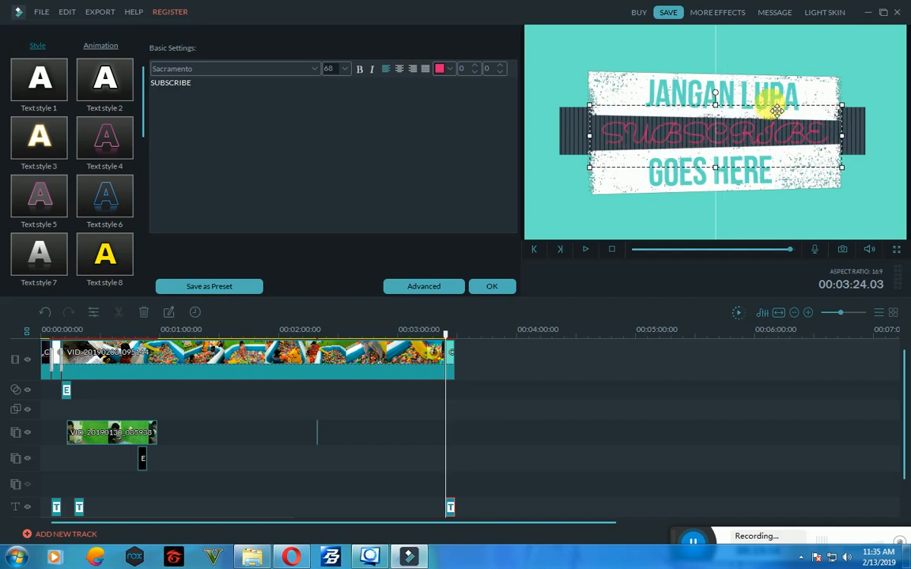
Replace the title's lower text with "Dan Like", centre it on the lower white strip, and leave text editing
click(744, 184)
drag(410, 122, 144, 116)
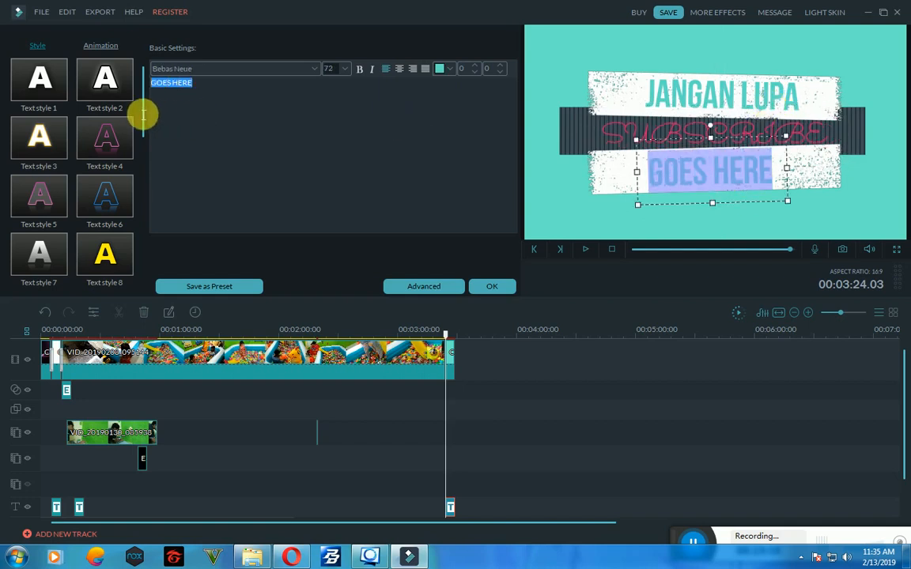
text(Dan)
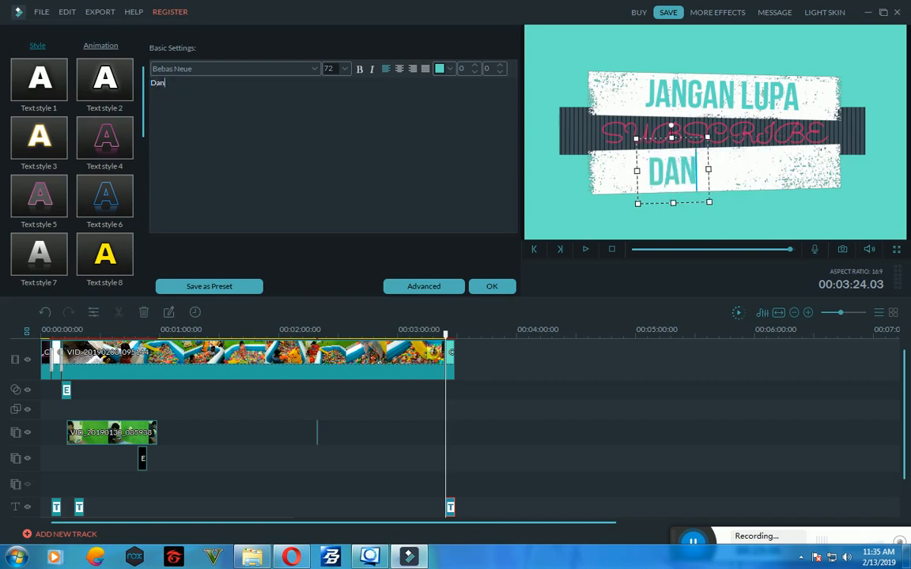
text( Like)
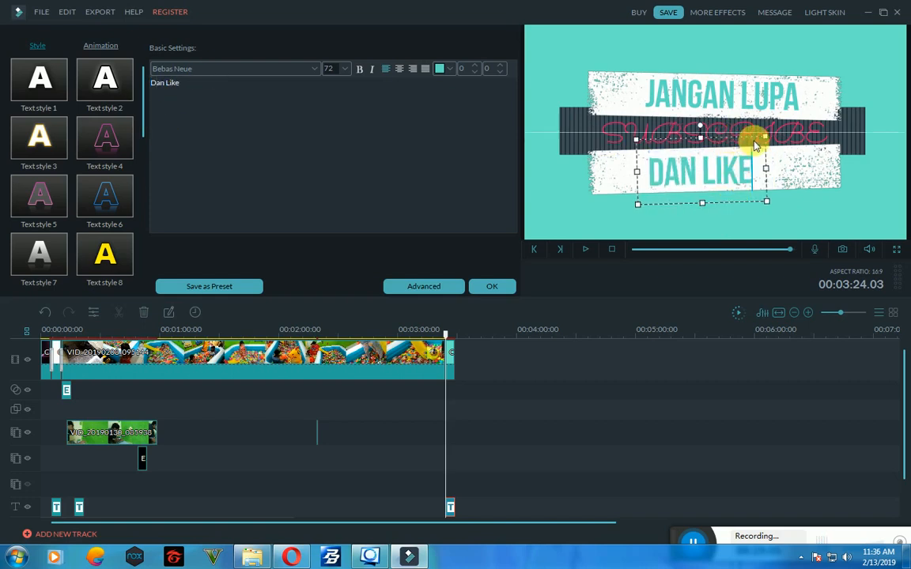
drag(754, 145, 775, 140)
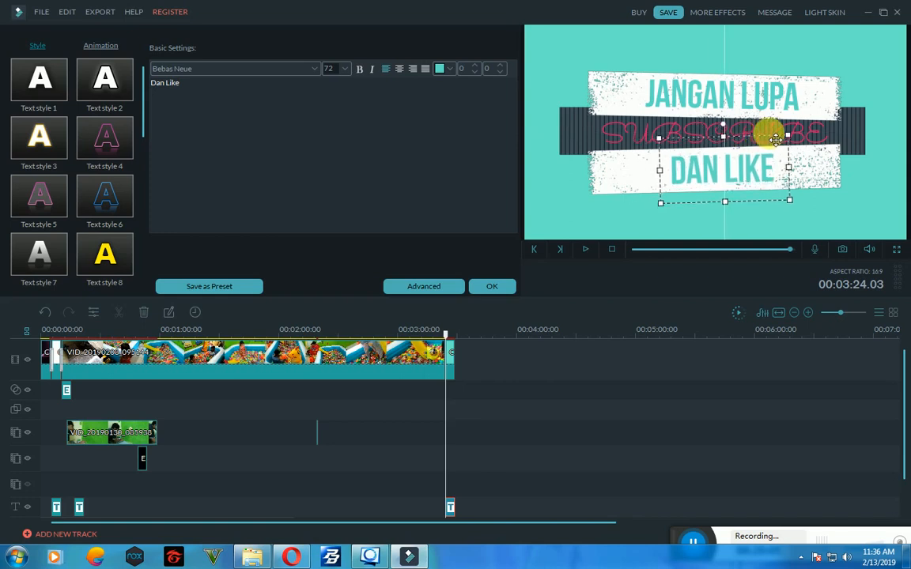
click(601, 369)
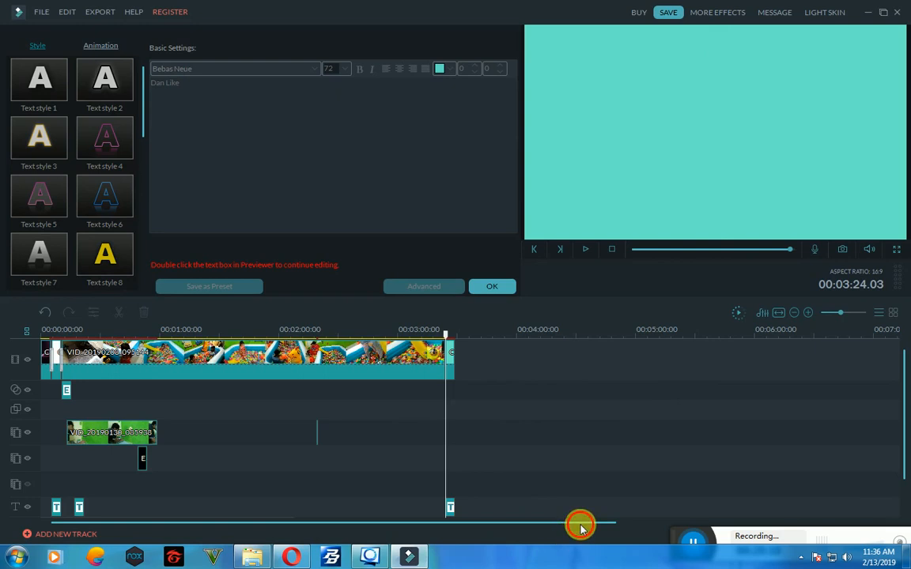
Accept the closing title's text edits and return to the title library
scroll(783, 513, down, 1)
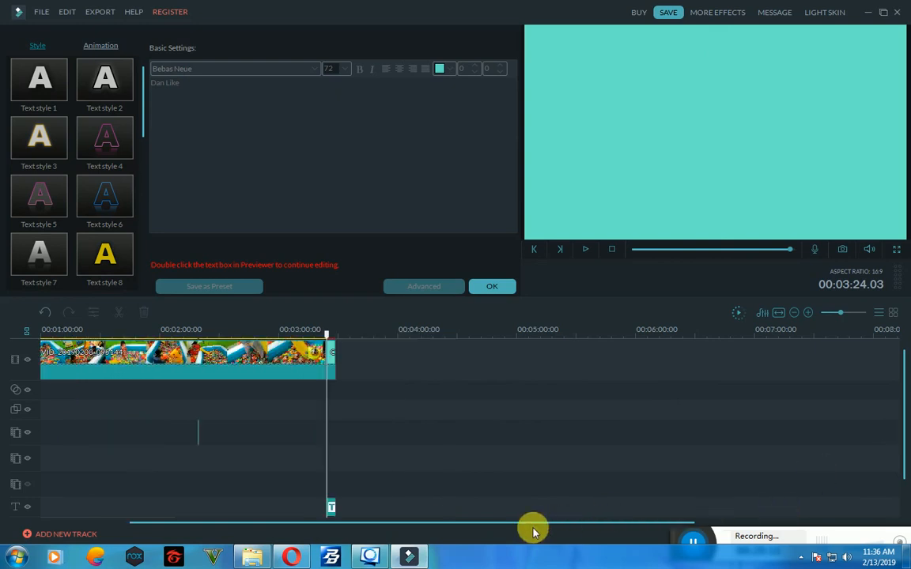
scroll(532, 532, up, 1)
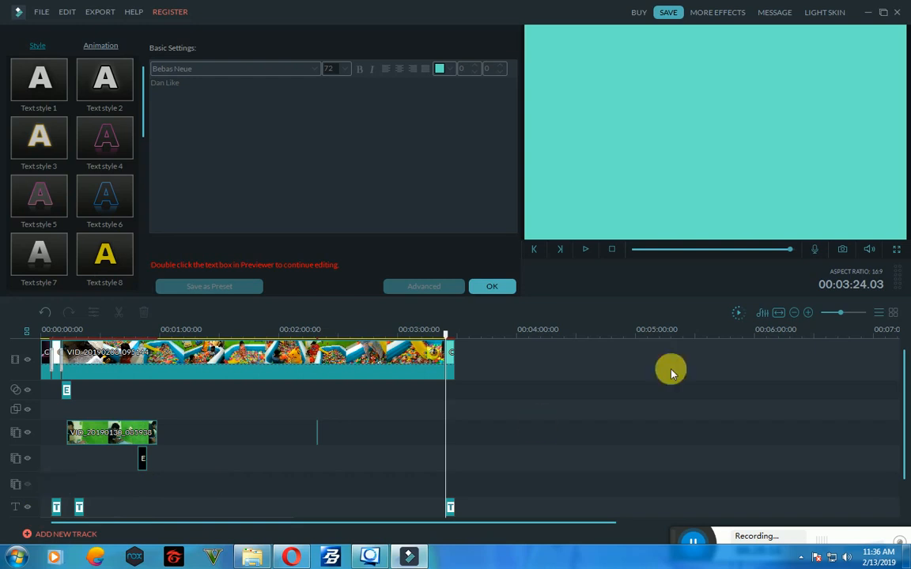
click(835, 313)
drag(835, 314, 839, 314)
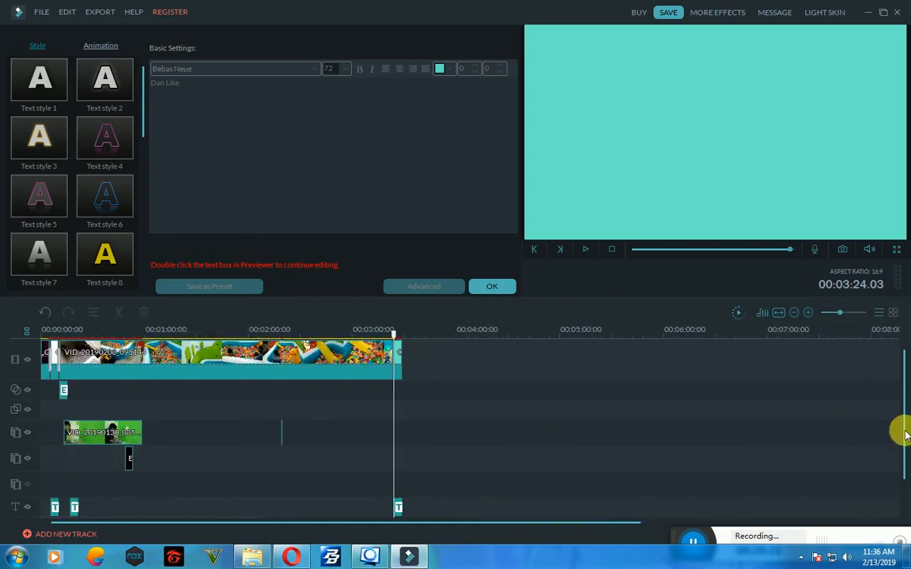
drag(904, 425, 894, 448)
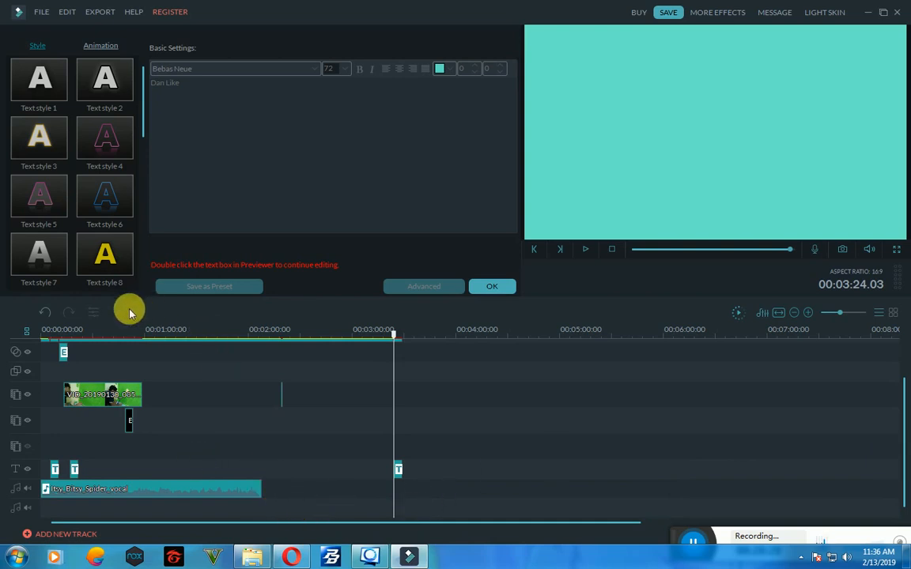
click(489, 286)
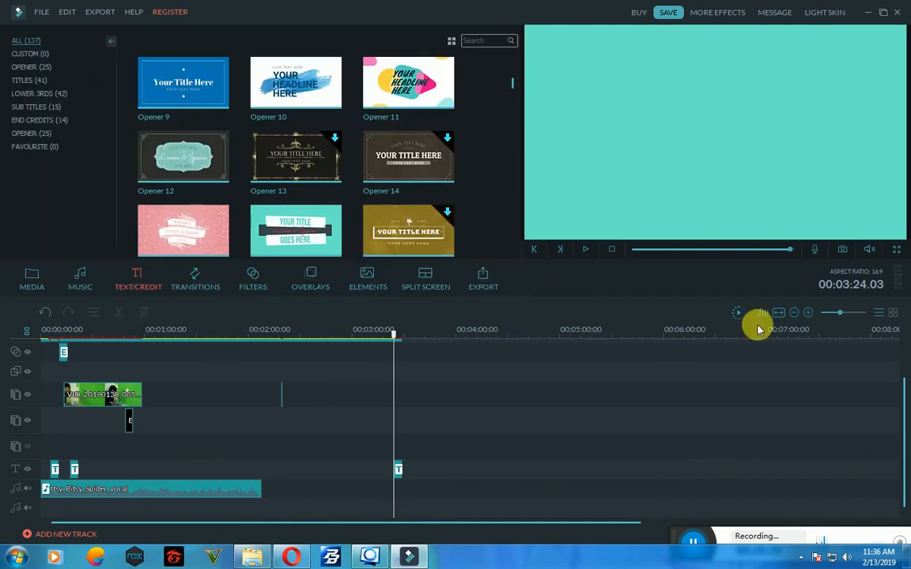
Open the music library and preview the Hush_Little_Baby track from My Music
drag(841, 312, 844, 313)
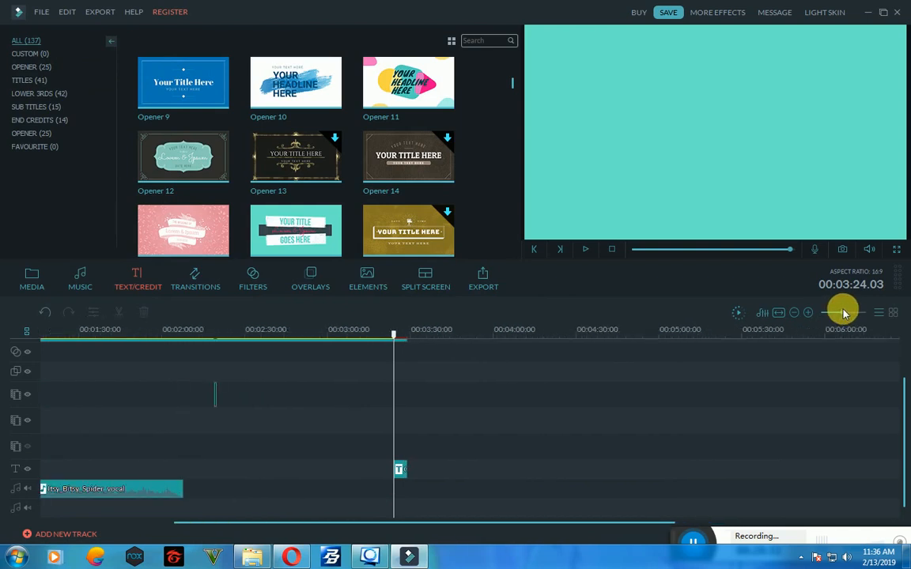
click(83, 275)
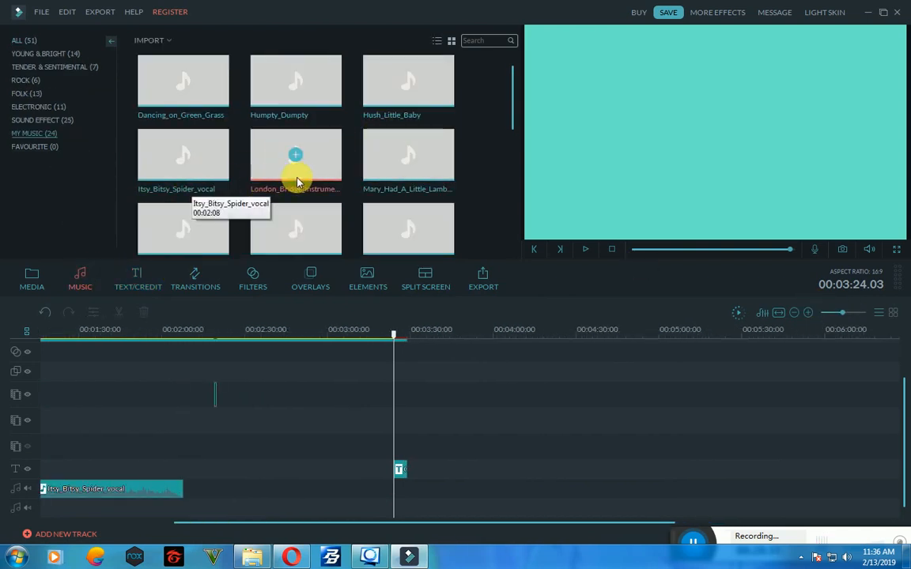
click(442, 91)
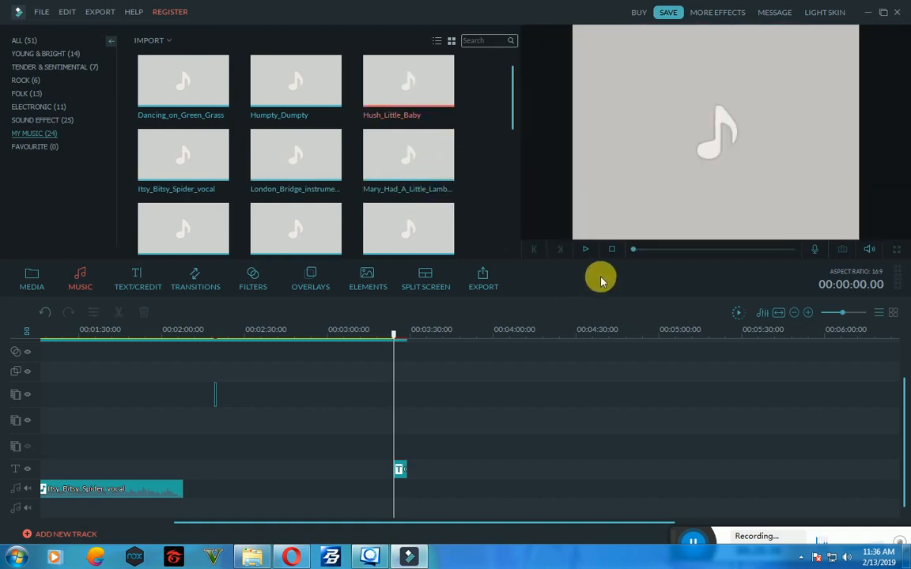
click(587, 251)
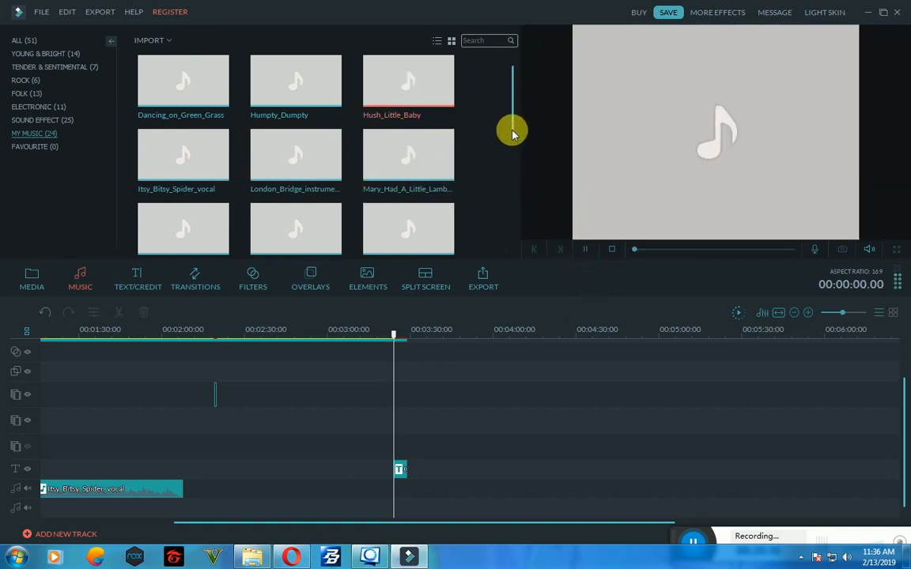
Add the Bubble_Bath track to the audio track directly after Itsy_Bitsy_Spider_vocal
drag(513, 125, 488, 244)
click(392, 227)
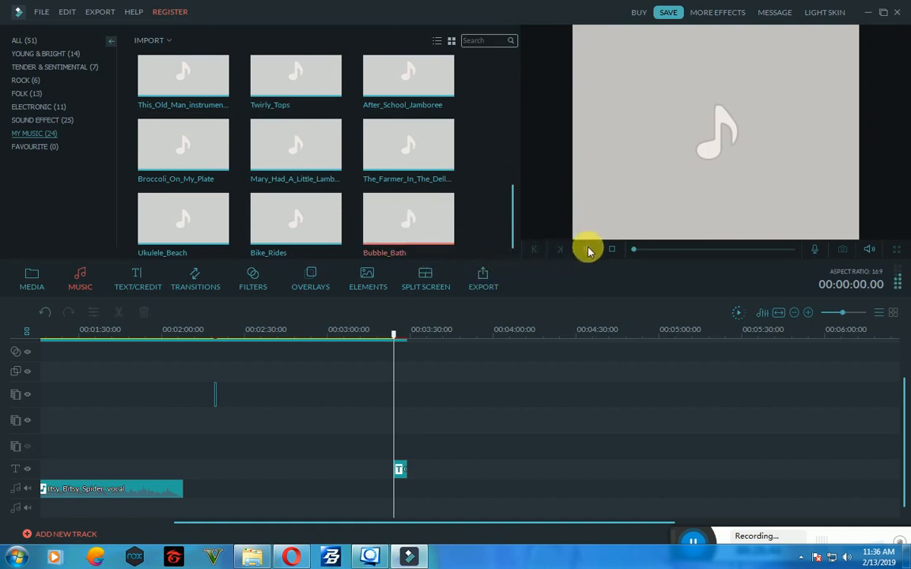
drag(422, 248, 187, 445)
drag(448, 476, 451, 476)
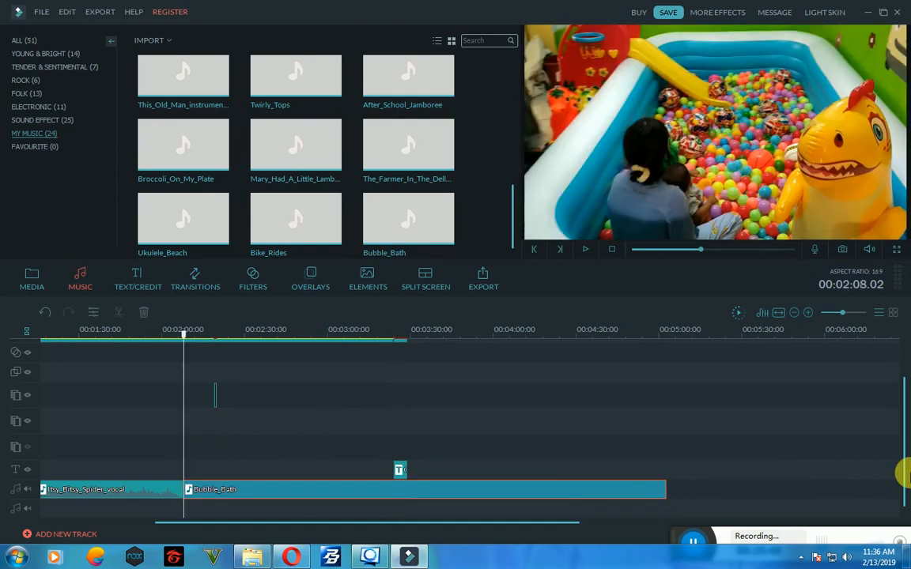
Split the Bubble_Bath audio at 00:03:29.02, the end of the closing title, and delete the part beyond it
drag(900, 459, 897, 431)
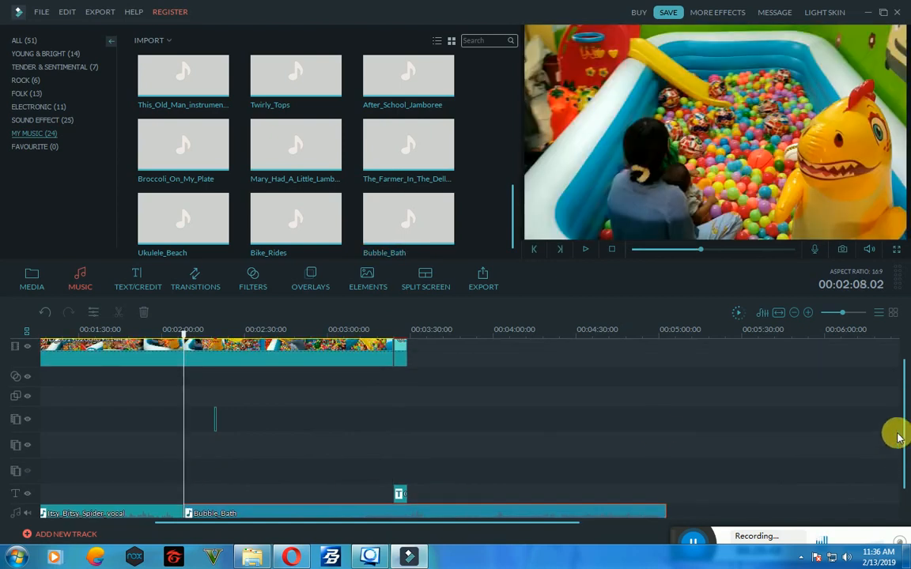
click(411, 328)
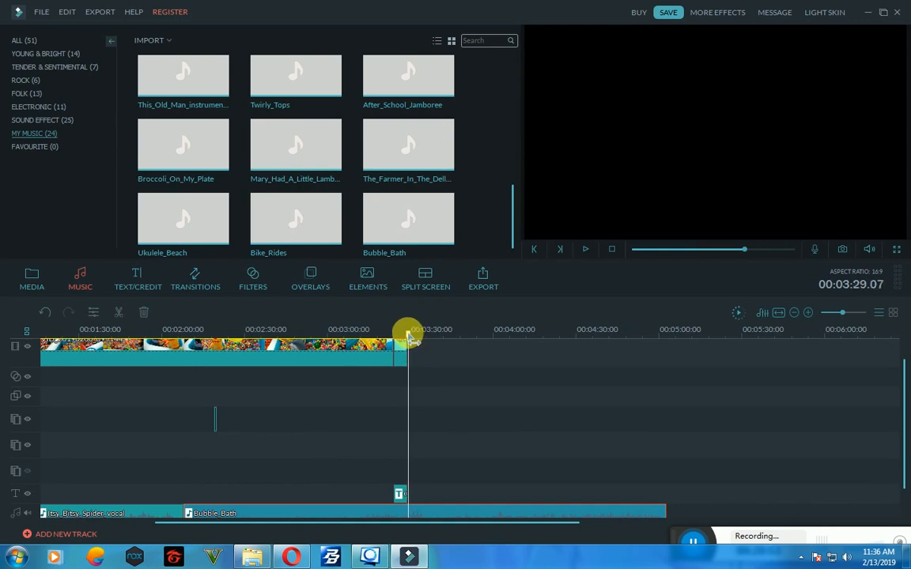
click(406, 336)
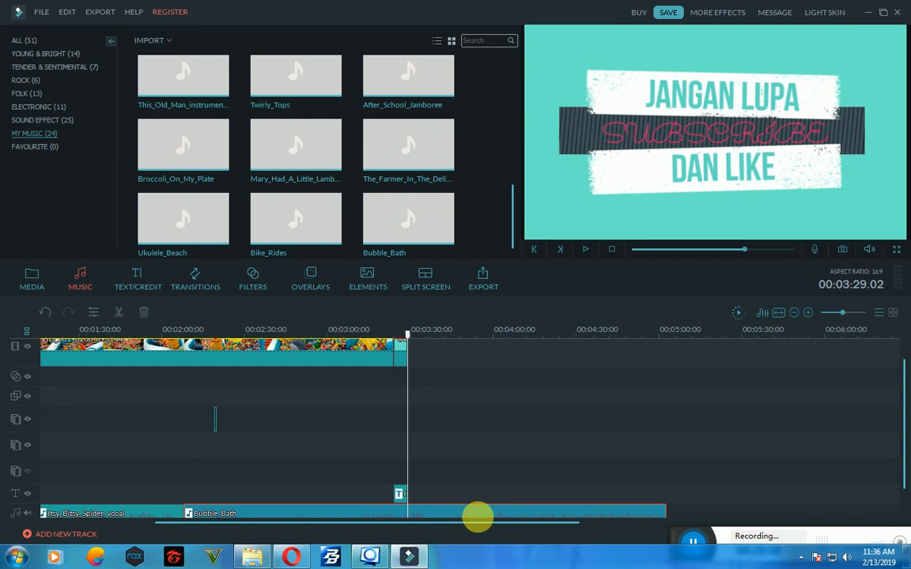
double_click(477, 518)
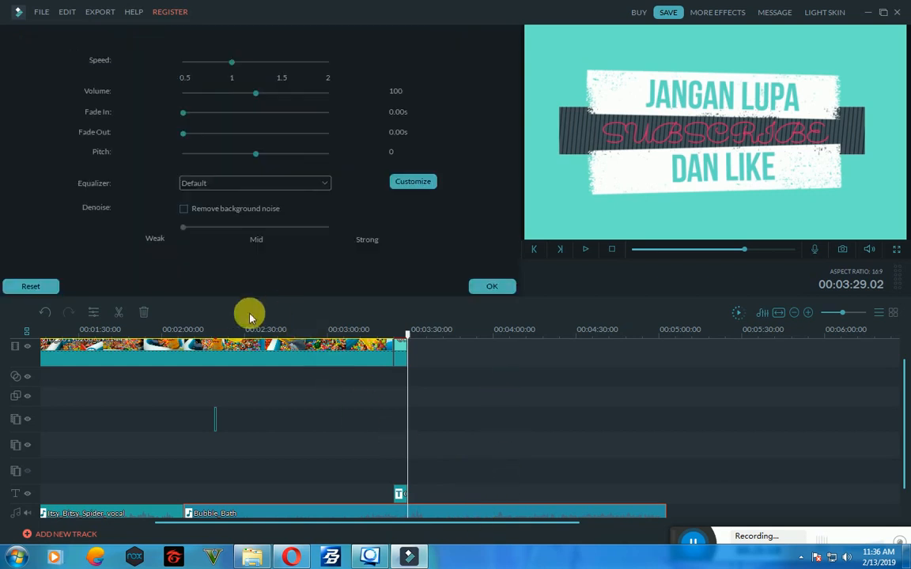
click(120, 316)
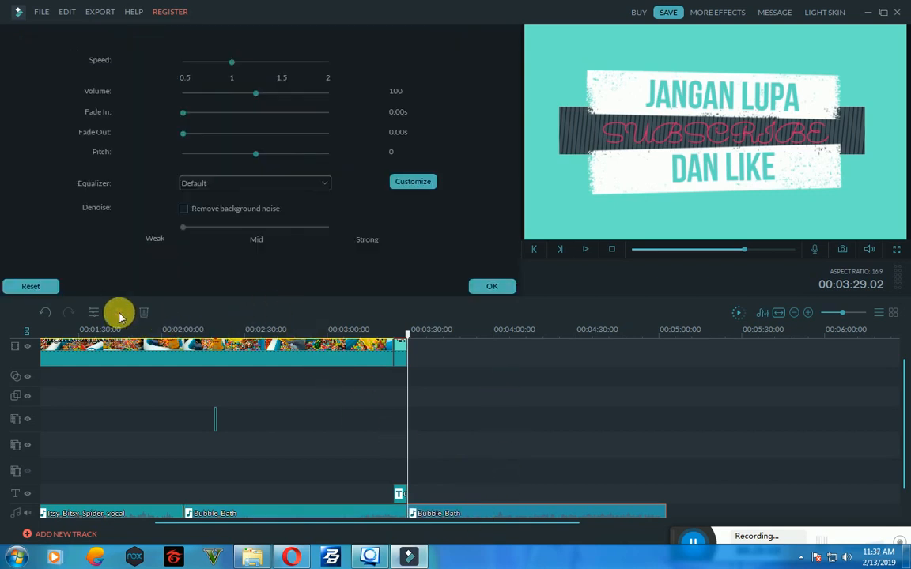
key(Delete)
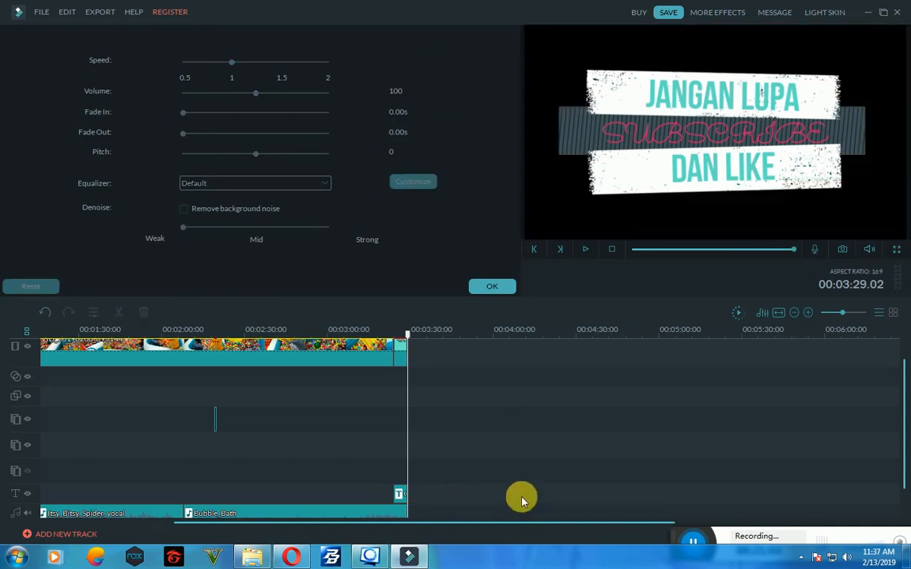
Return the playhead to the start of the timeline and play the whole project in full screen
scroll(619, 419, up, 1)
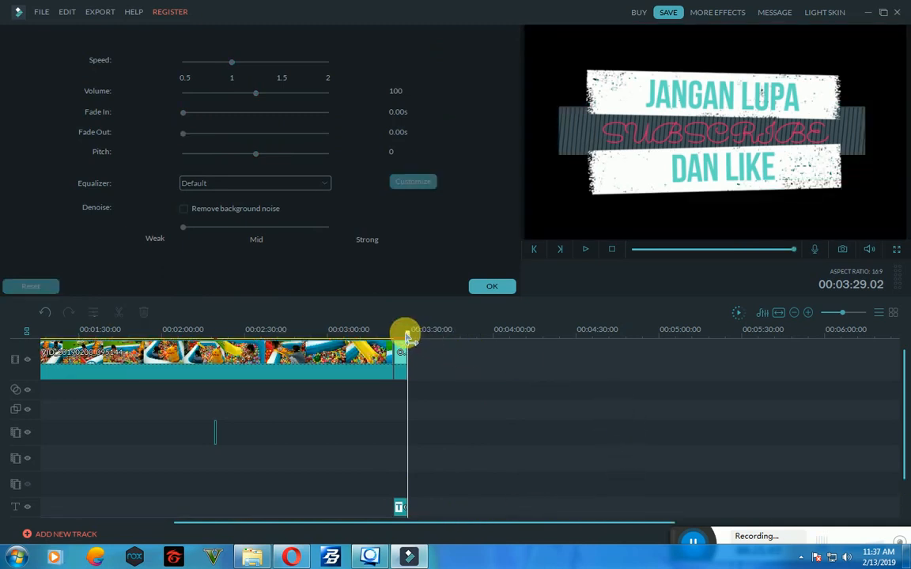
drag(407, 336, 4, 310)
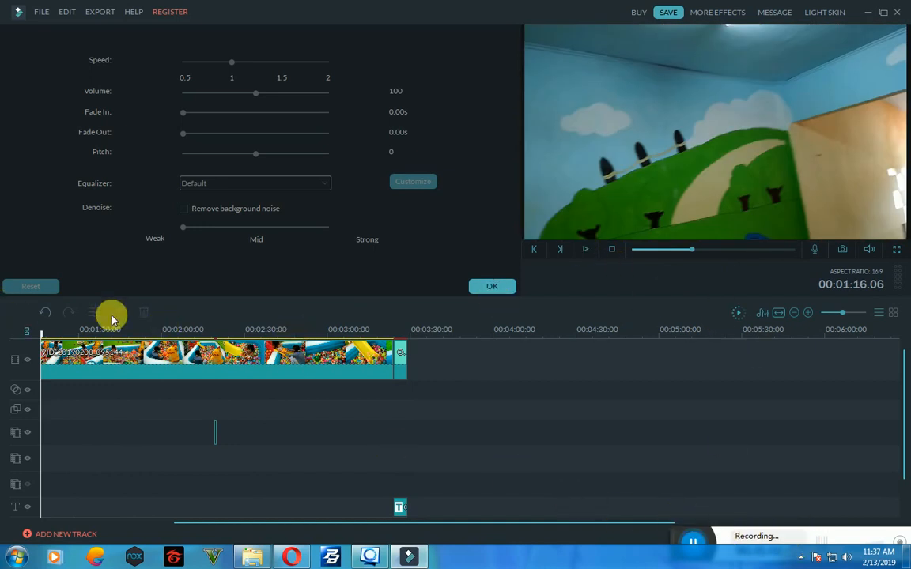
drag(842, 313, 839, 317)
drag(481, 526, 294, 506)
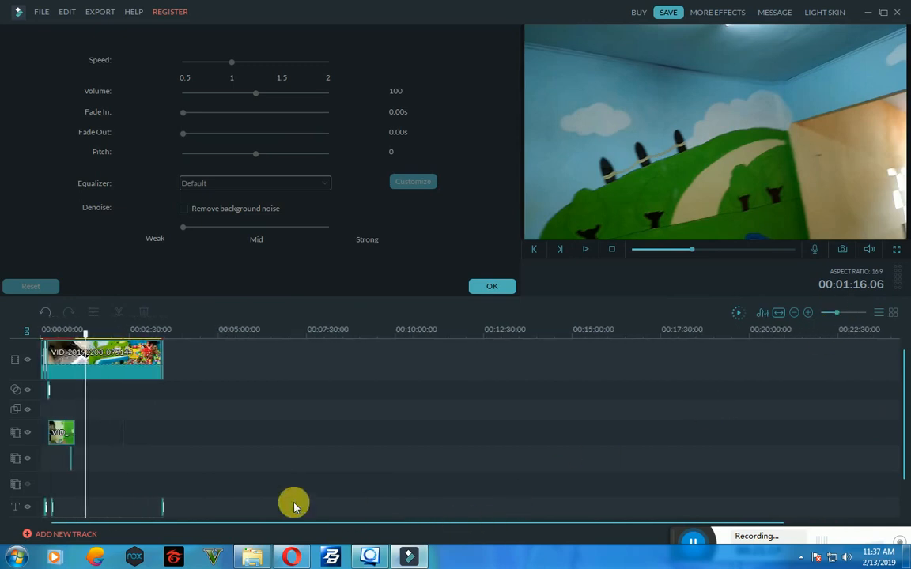
drag(87, 338, 25, 332)
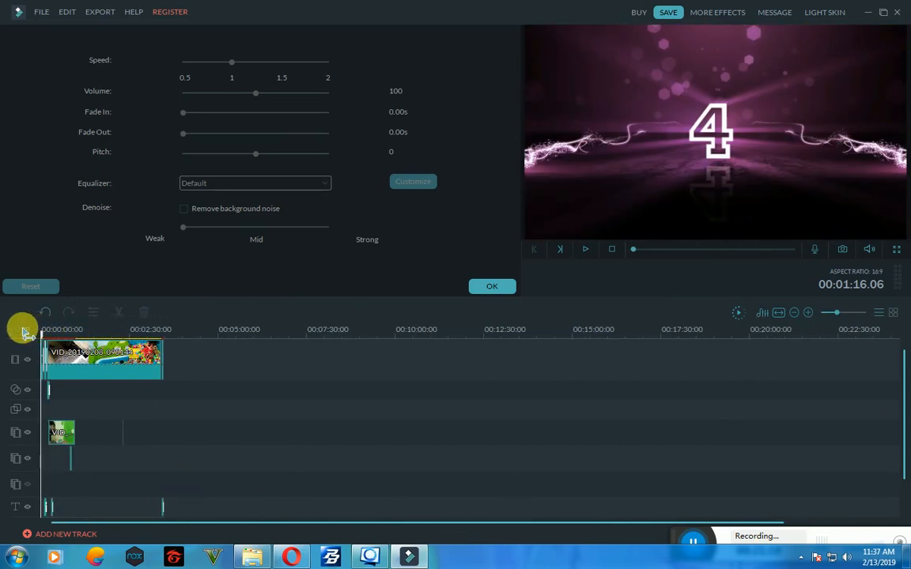
click(896, 251)
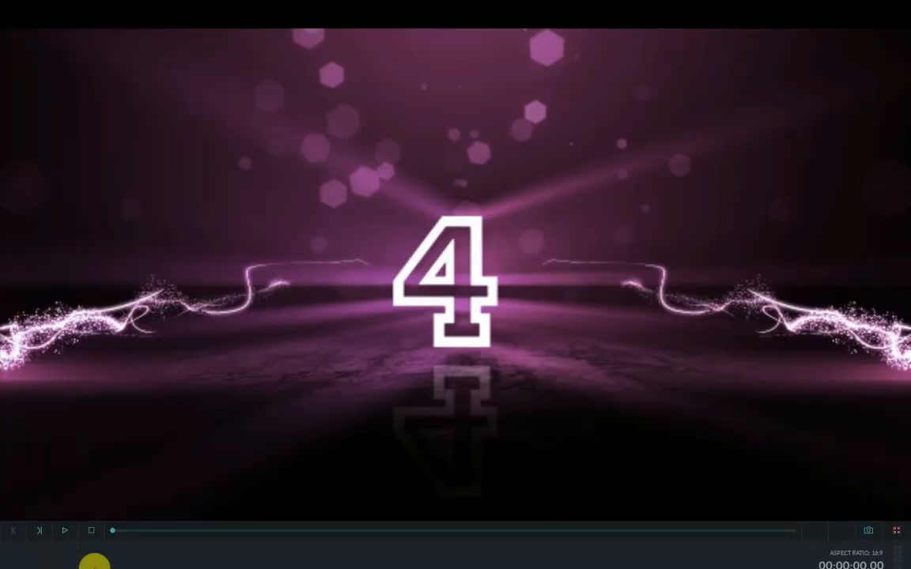
click(68, 522)
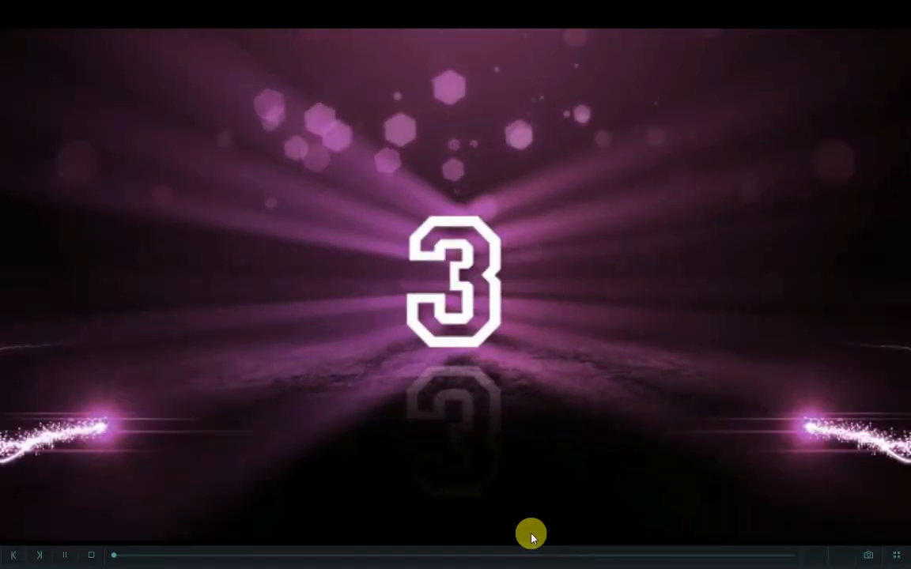